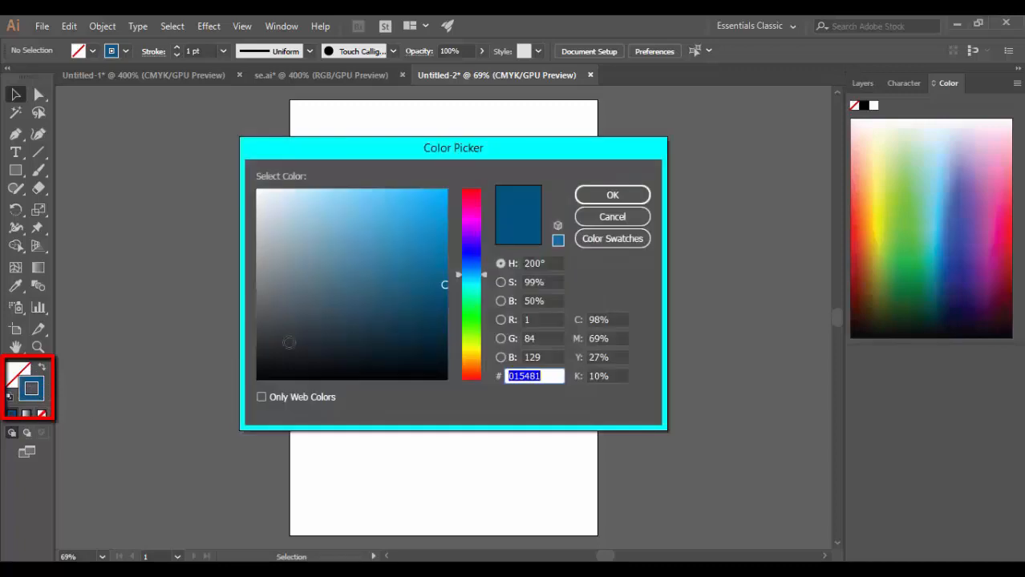
Set the stroke colour to a fully bright red.
mouse_move(450, 265)
left_mouse_down()
mouse_move(443, 195)
mouse_move(478, 188)
left_mouse_up()
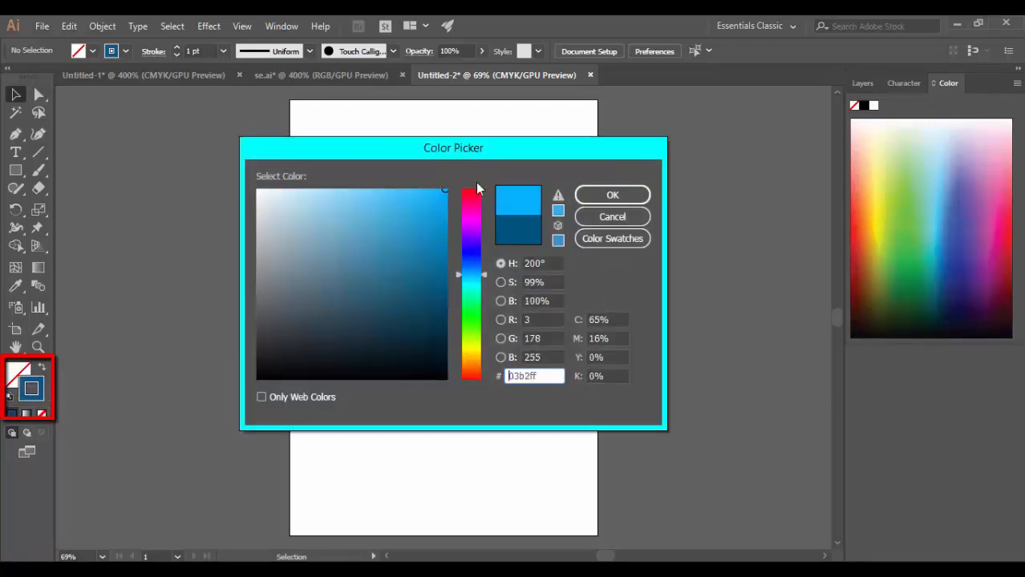
left_click_drag(477, 227, 473, 189)
left_click(612, 195)
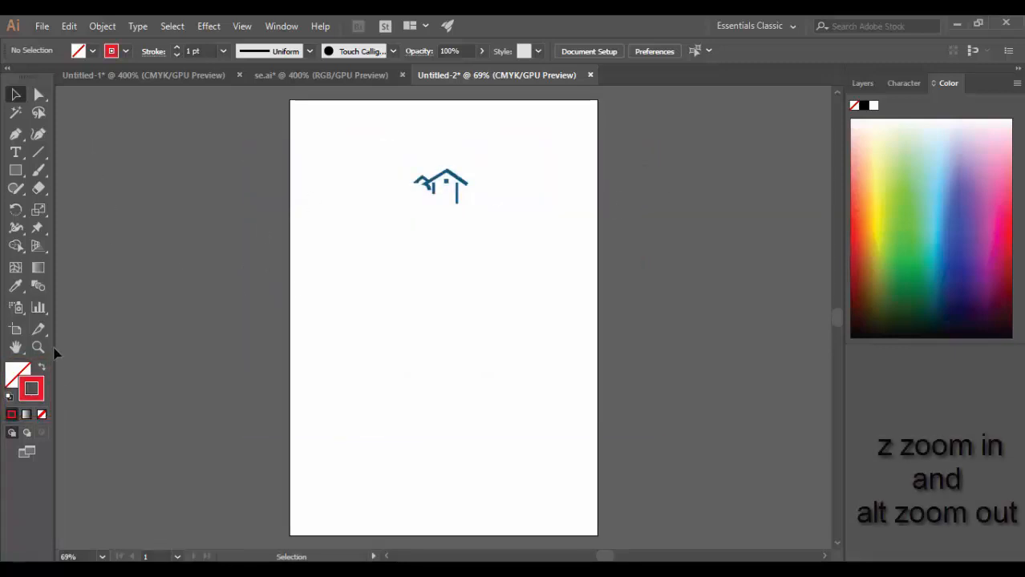
Start a Pen path at the small roof's outer tip and trace its underside around the inner peak to the curved brace's pointed tip.
left_click(440, 194)
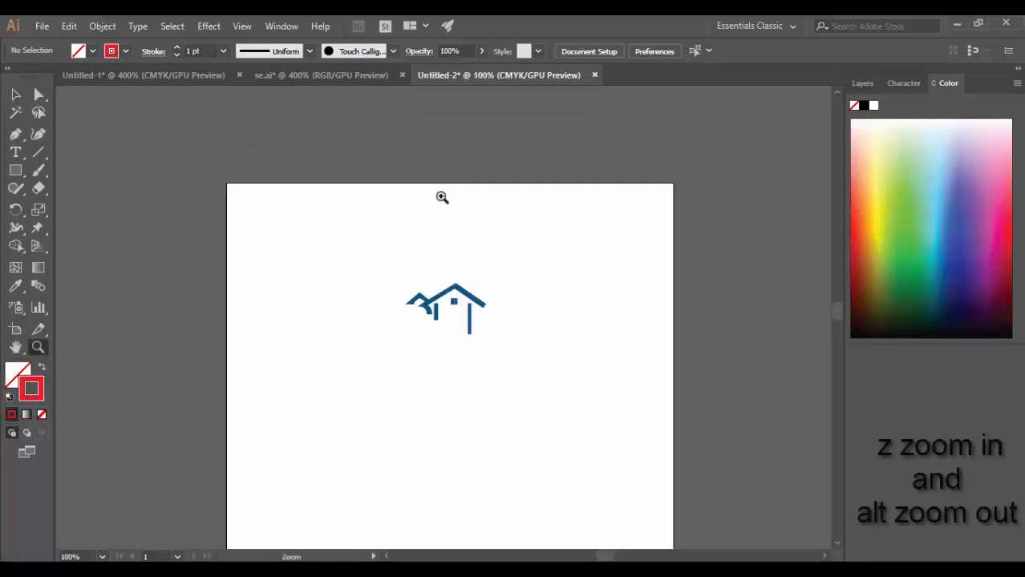
left_click(447, 298)
left_click(473, 346)
left_click(400, 323)
left_click(501, 329)
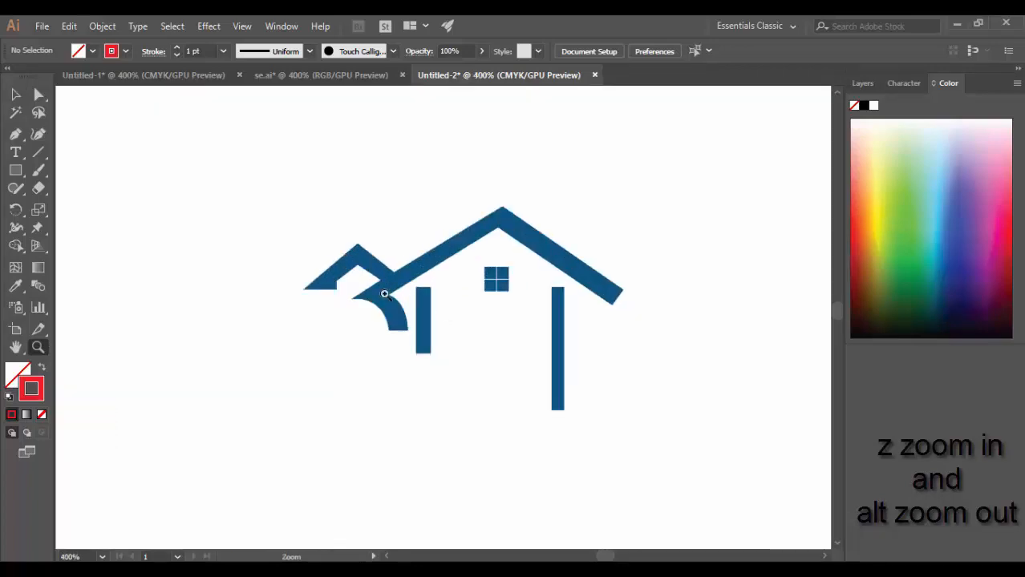
left_click(481, 325)
left_click(367, 297)
left_click(501, 338)
left_click(332, 313)
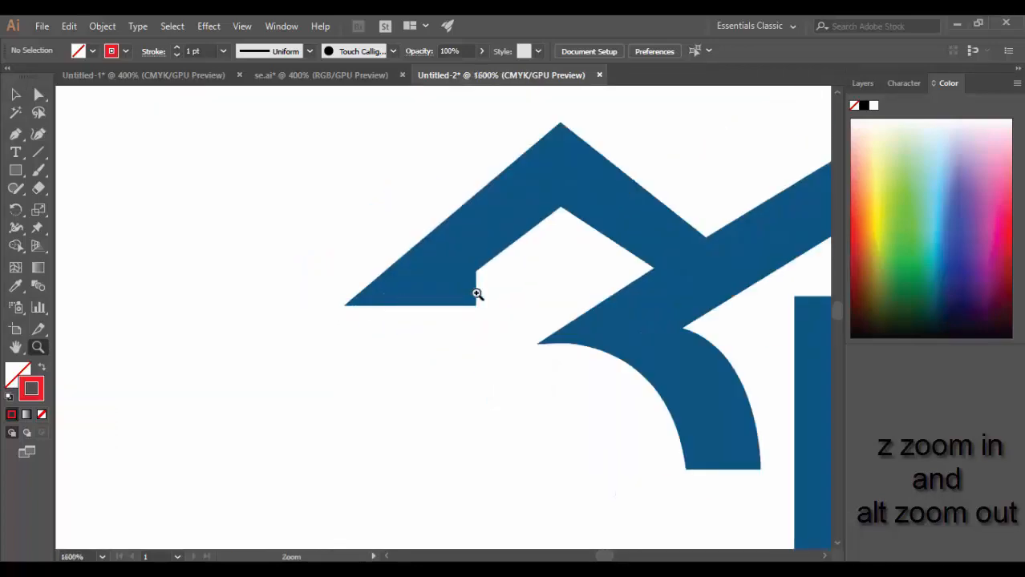
left_click(476, 292)
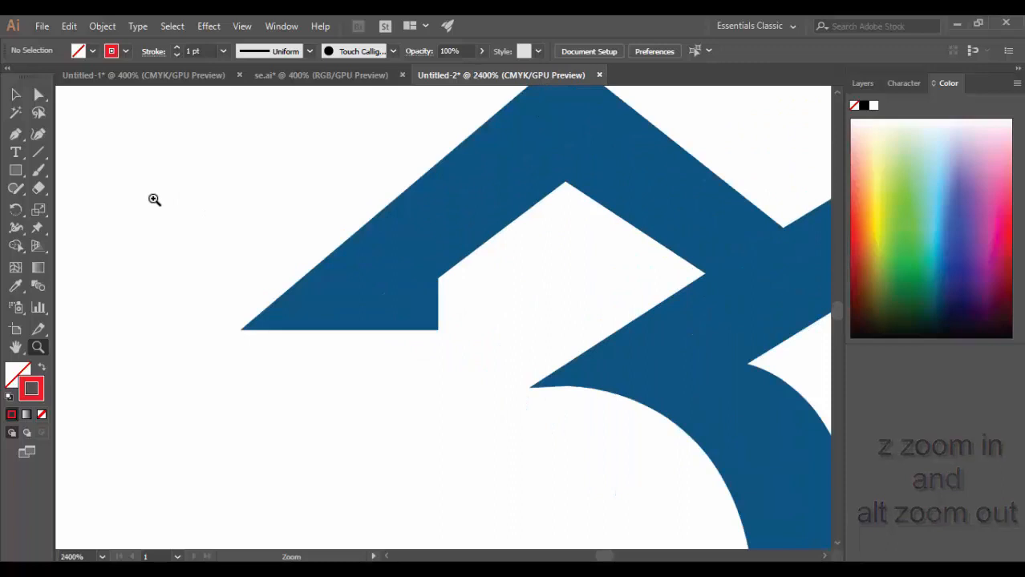
left_click(18, 136)
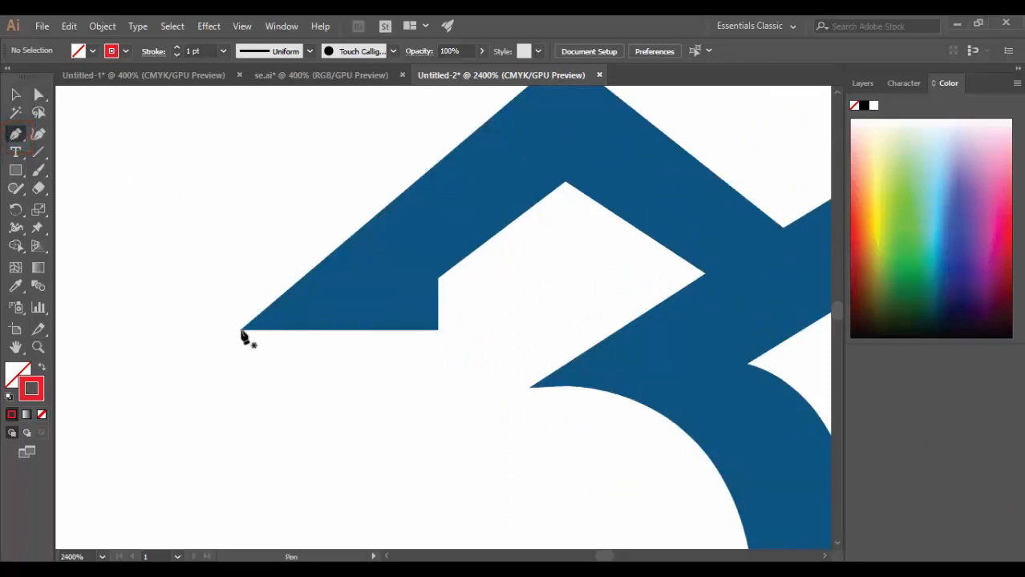
left_click(241, 329)
left_click(439, 329)
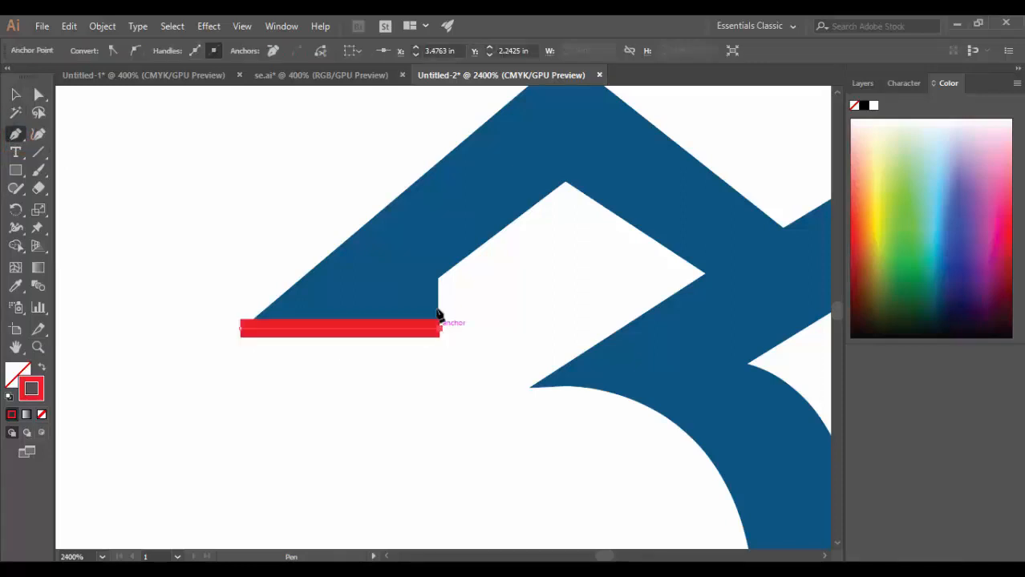
left_click(440, 279)
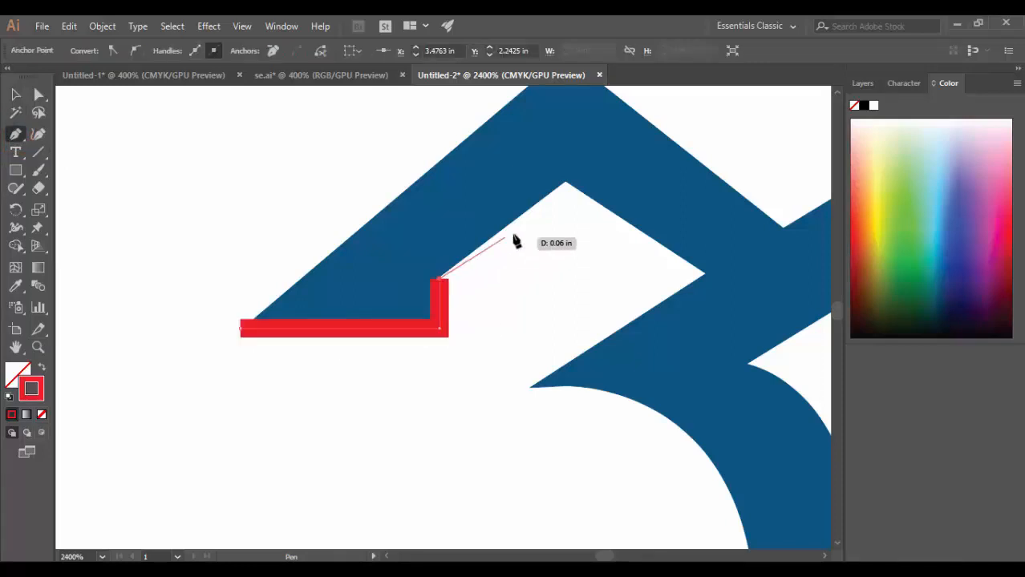
left_click(565, 184)
left_click(704, 273)
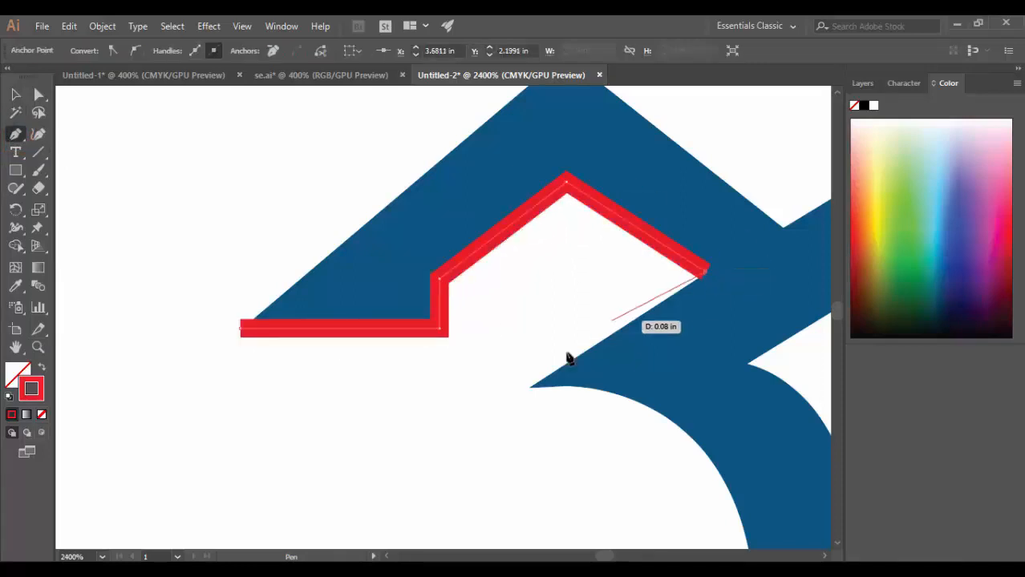
left_click(532, 388)
Continue the path around the curved brace: its outer curve, flat bottom edge and inner curve up to the main roof's underside.
left_click_drag(637, 424, 280, 147)
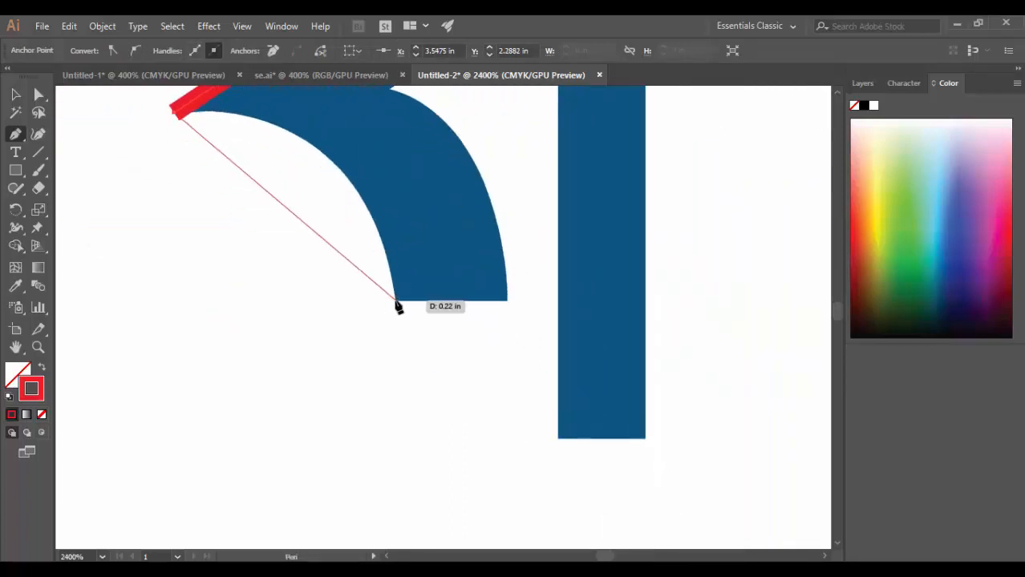
left_click_drag(394, 302, 418, 514)
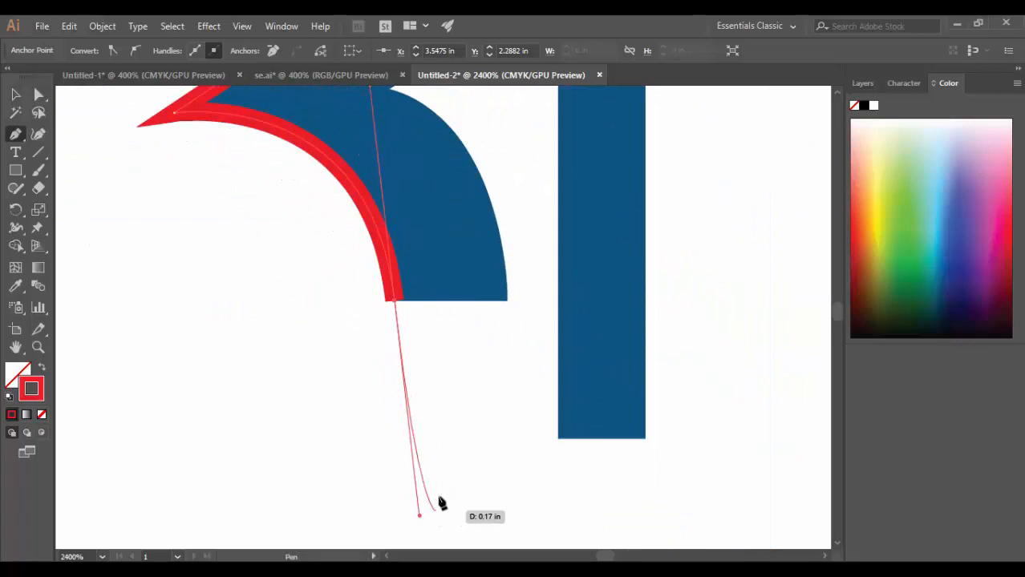
left_click(393, 302)
left_click(507, 301)
left_click_drag(455, 228, 485, 332)
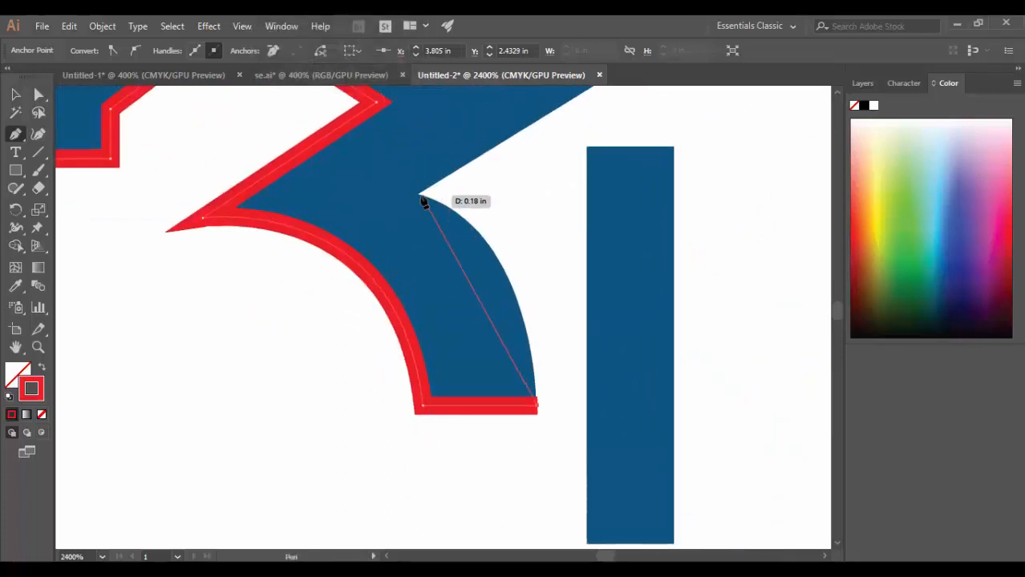
left_click_drag(419, 196, 304, 164)
Extend the path along the main roof's underside, over the inner peak and around the slanted end of the right slope.
left_click_drag(495, 152, 228, 360)
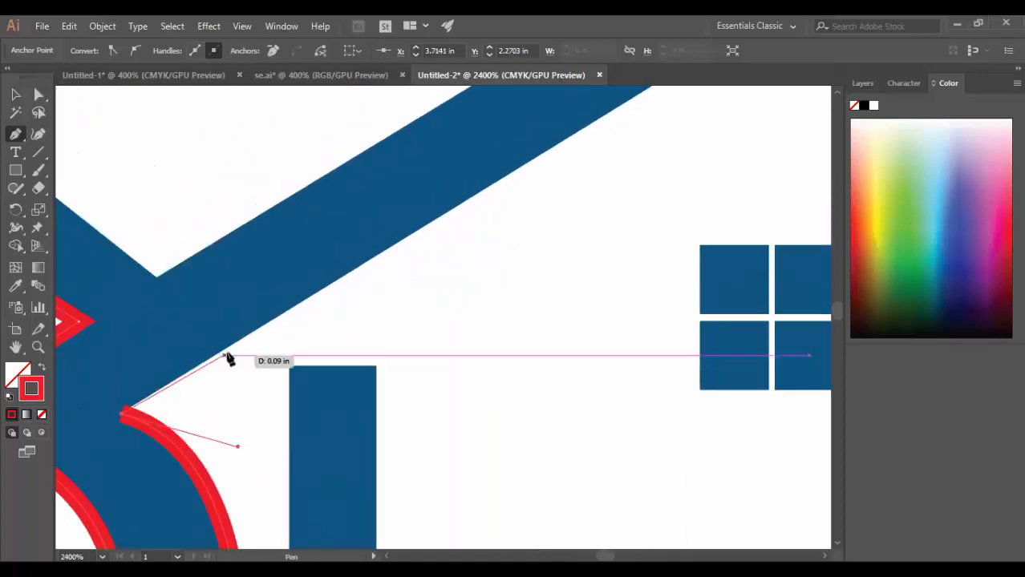
left_click_drag(539, 131, 251, 300)
left_click(482, 189)
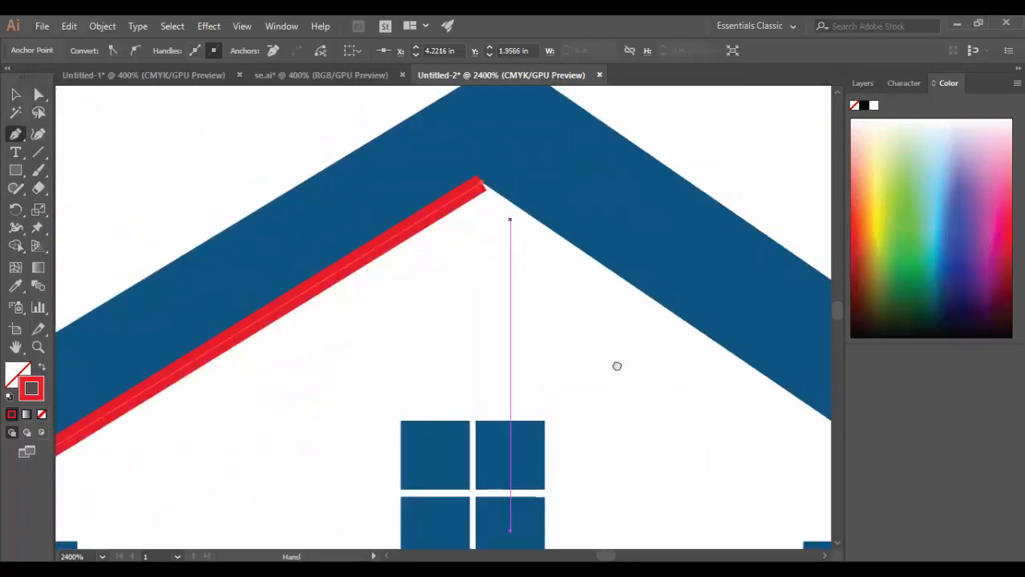
left_click_drag(617, 366, 256, 278)
left_click(576, 400)
left_click(642, 306)
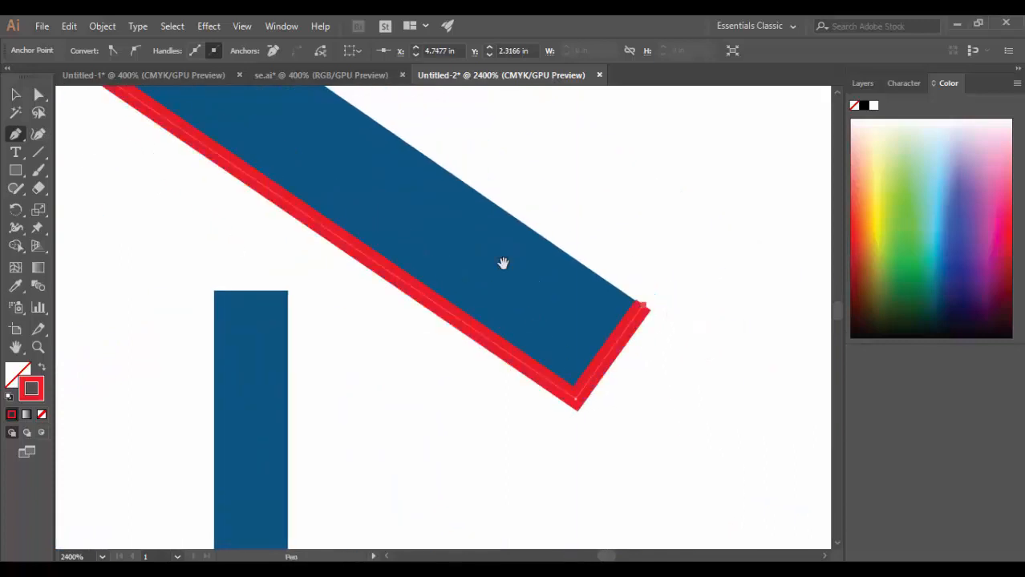
Trace the upper edges over the main roof's peak, the valley and the small roof's peak, and close the path at its starting point.
left_click_drag(503, 263, 794, 549)
left_click(297, 149)
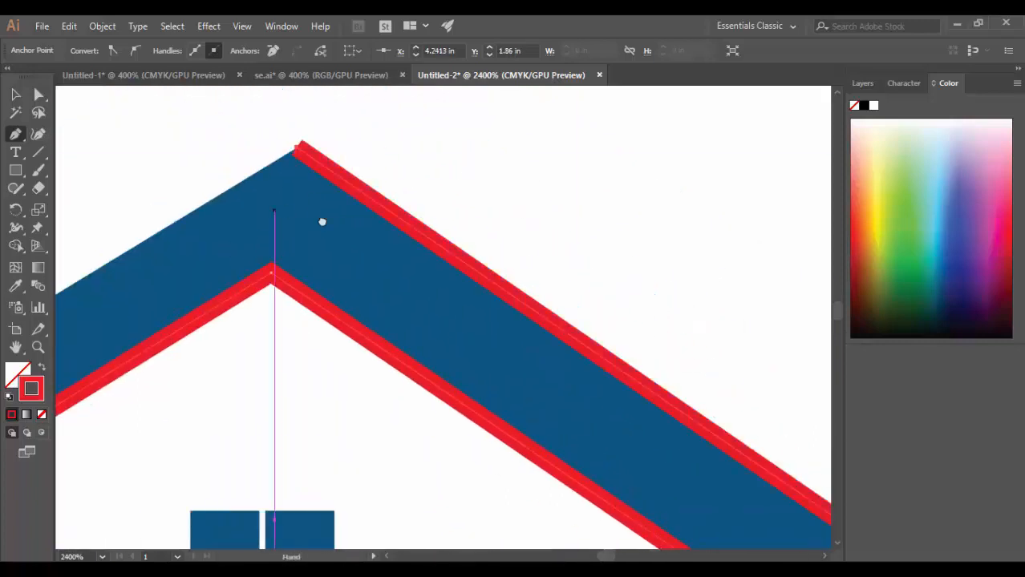
left_click_drag(321, 221, 985, 123)
left_click(311, 448)
left_click_drag(213, 371, 554, 296)
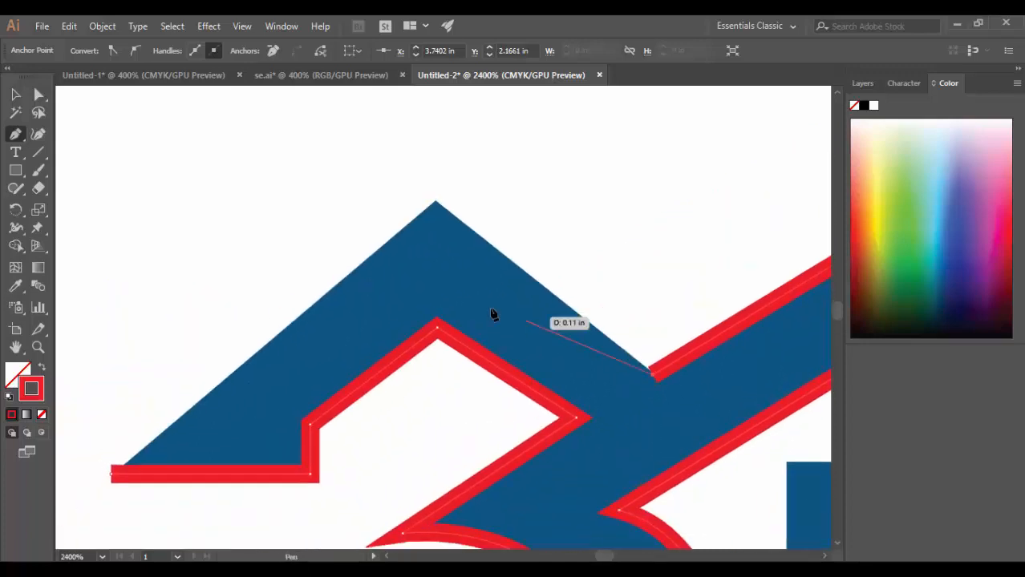
left_click(436, 201)
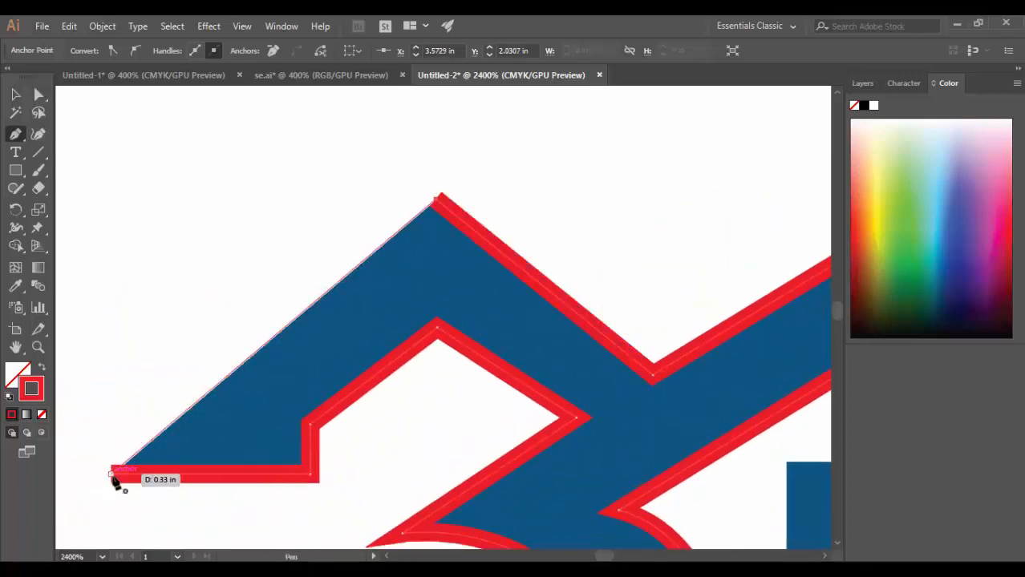
left_click(113, 474)
Trace the short post beside the curved brace as a closed four-corner path.
left_click_drag(565, 446, 218, 160)
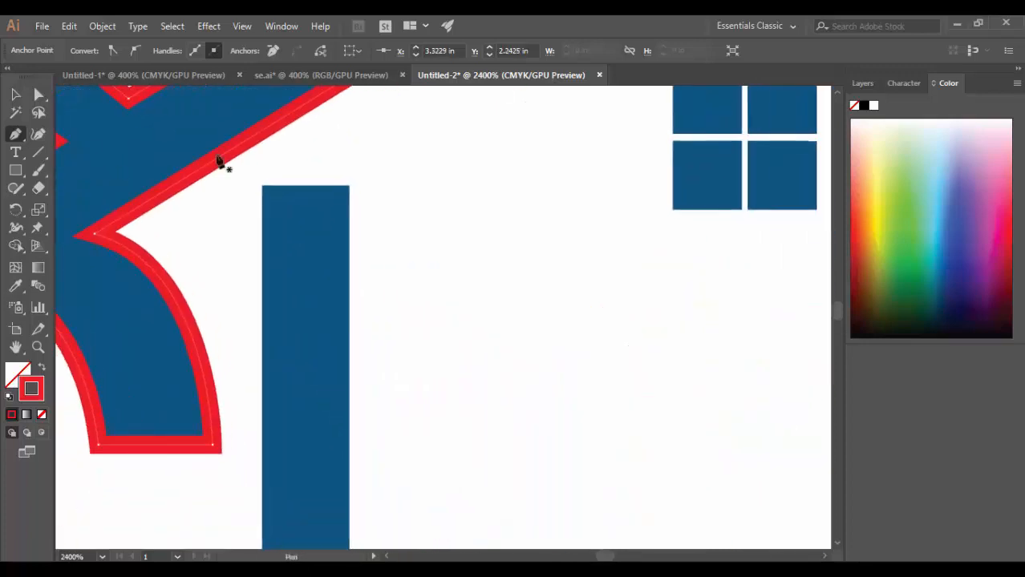
left_click(263, 186)
left_click(350, 186)
left_click_drag(338, 399, 375, 96)
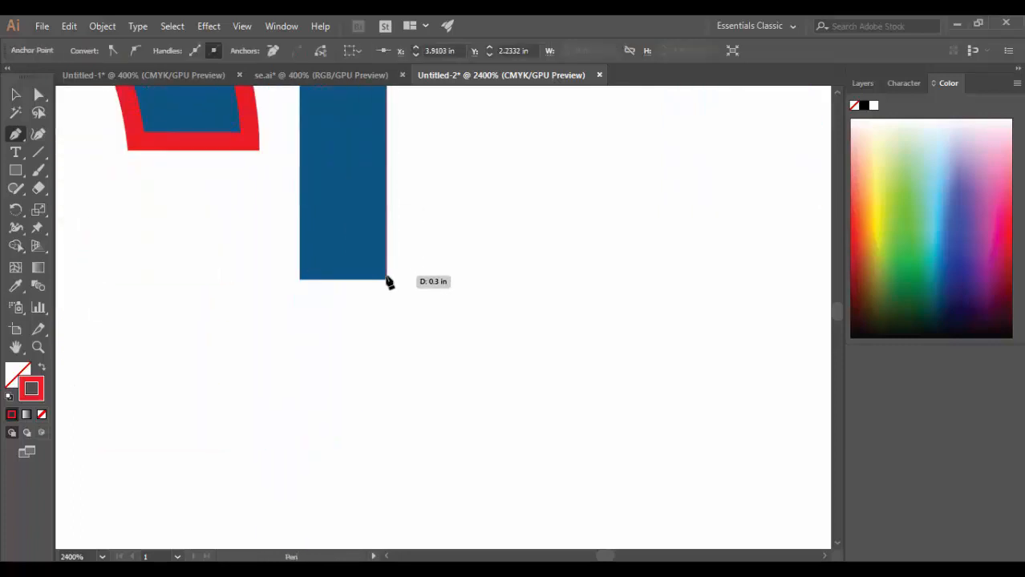
left_click(386, 280)
left_click(300, 280)
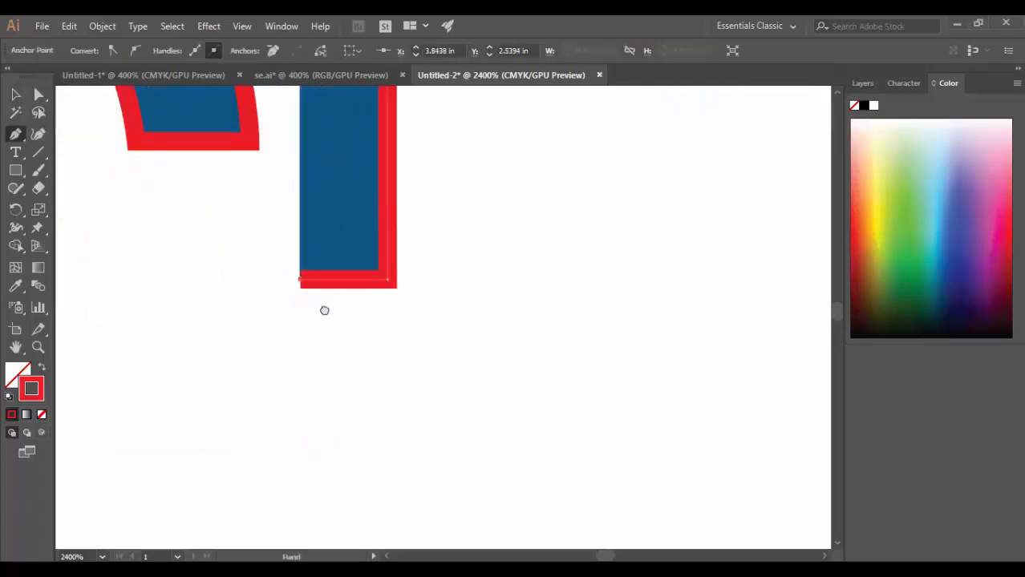
left_click_drag(324, 310, 315, 449)
left_click(293, 226)
Trace the tall post under the main roof's right slope as a closed four-corner path, redoing the misplaced lower-left corner.
left_click_drag(781, 257, 98, 195)
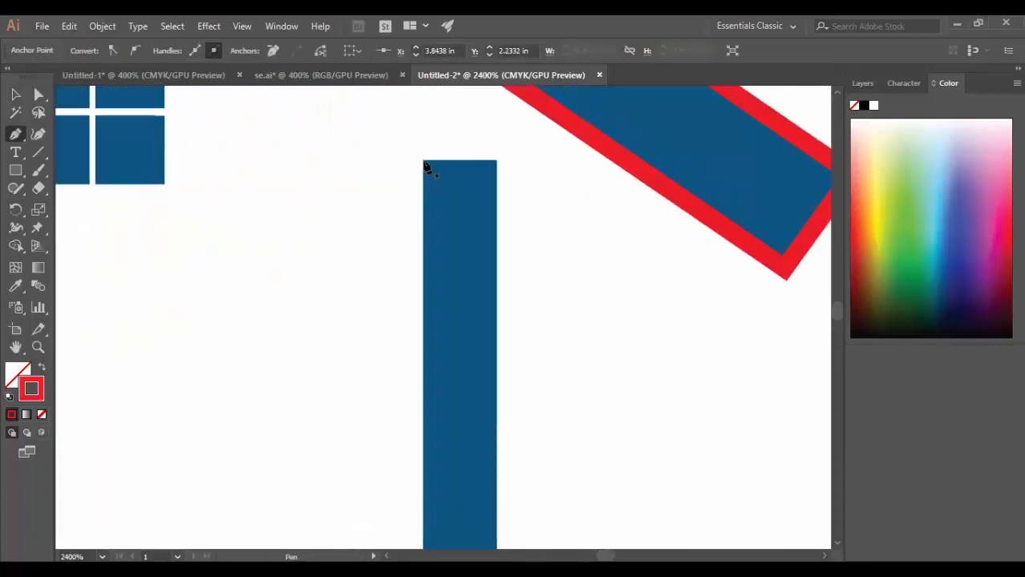
left_click(424, 161)
left_click_drag(442, 359, 462, 107)
left_click(445, 494)
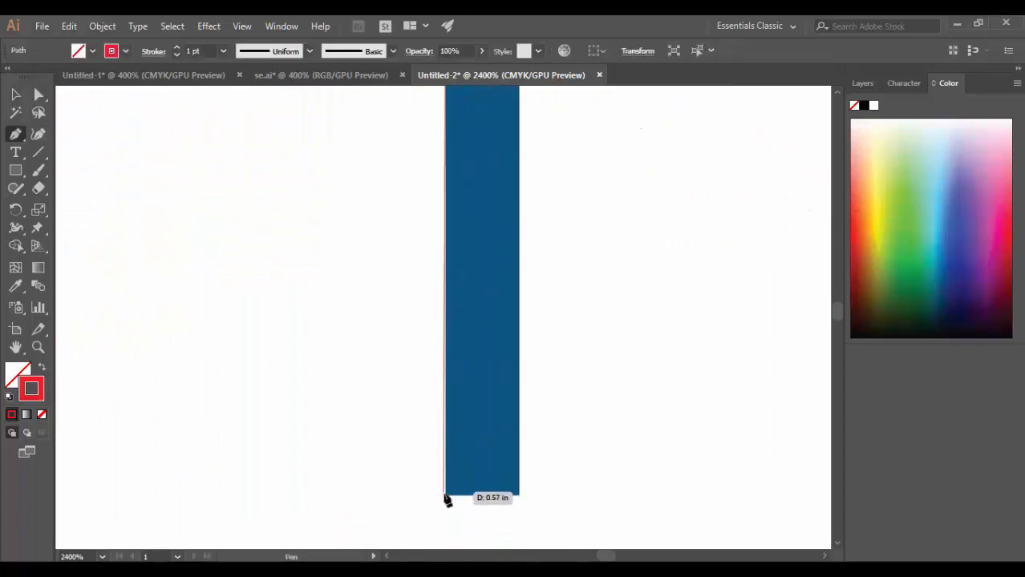
left_click(445, 494)
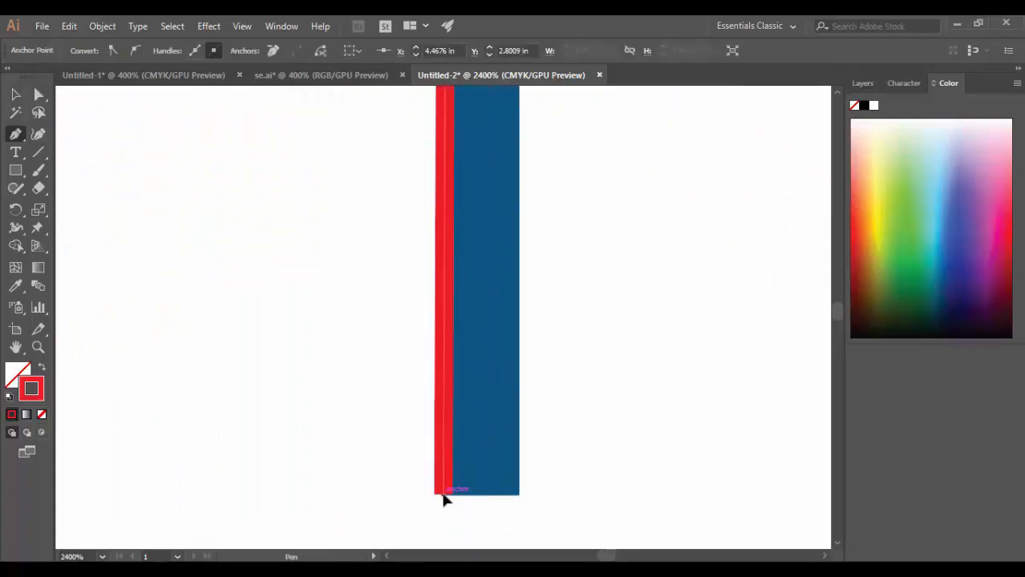
key("ctrl+z")
left_click(445, 495)
left_click(519, 494)
key("space")
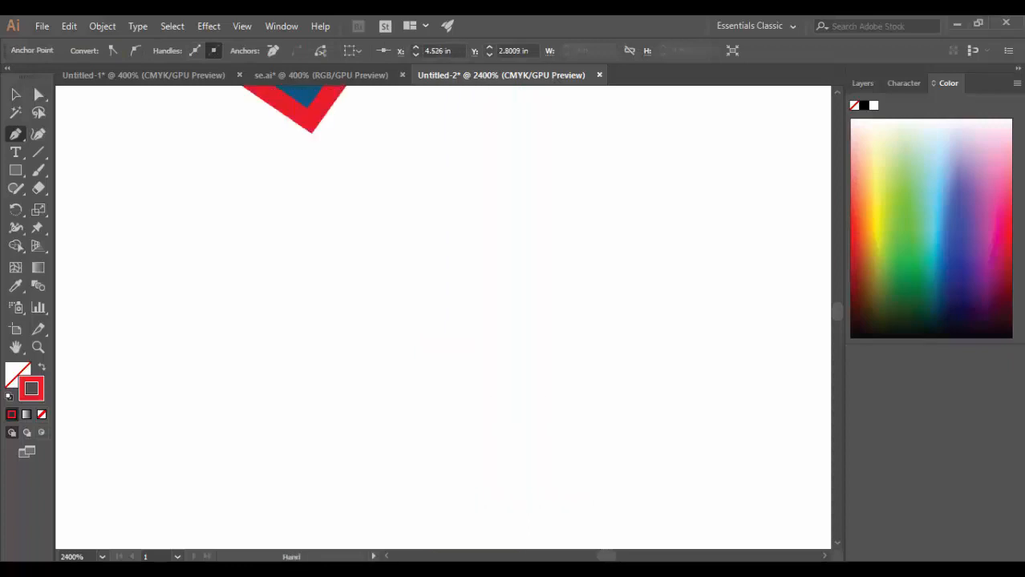
left_click_drag(216, 397, 457, 542)
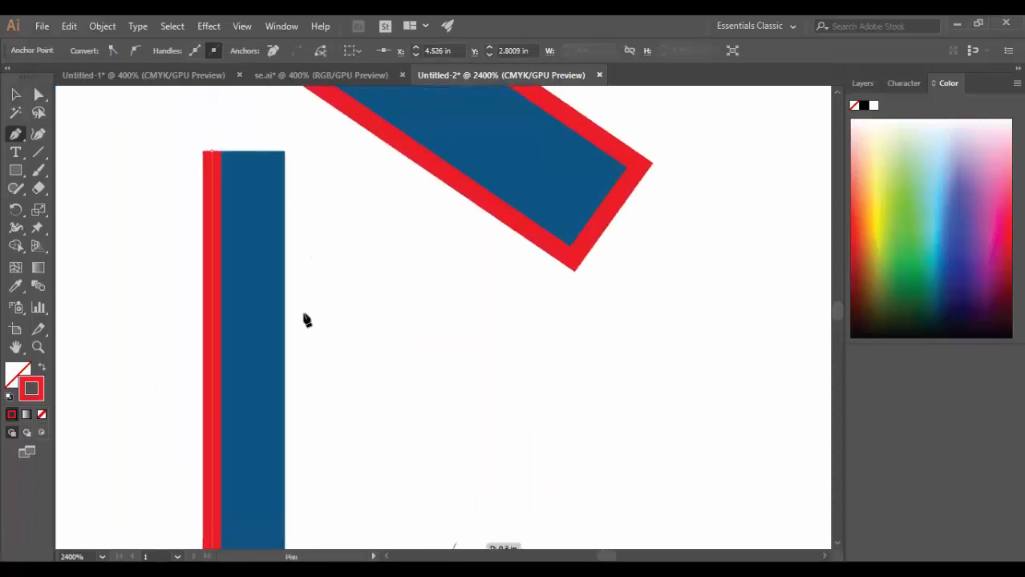
left_click(285, 151)
left_click(212, 152)
Trace the window's upper-left pane with the Pen tool as a closed square path.
key("space")
left_click_drag(206, 170, 605, 334)
key("z")
left_click(302, 258)
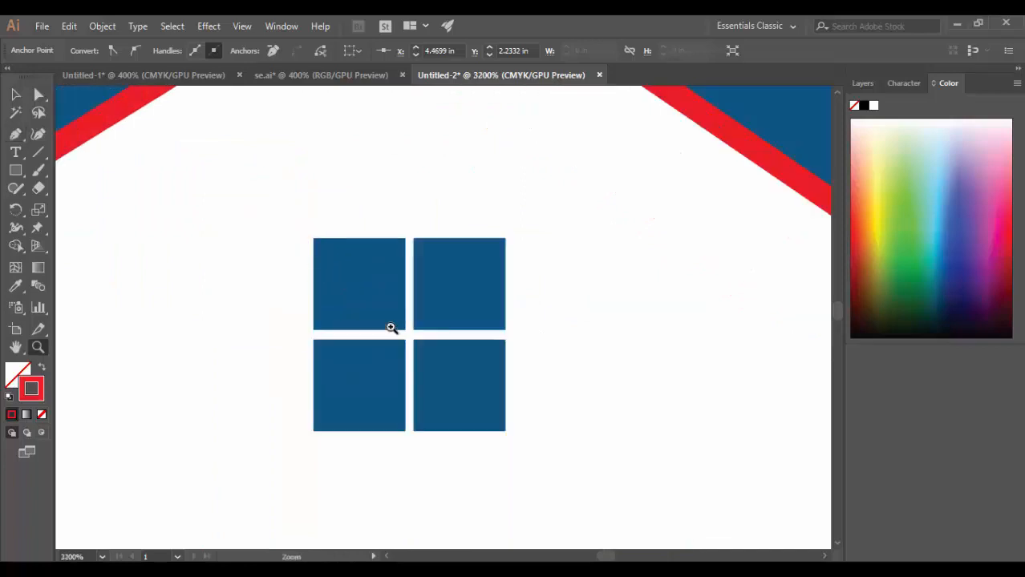
left_click(459, 363)
left_click(412, 278)
left_click(15, 134)
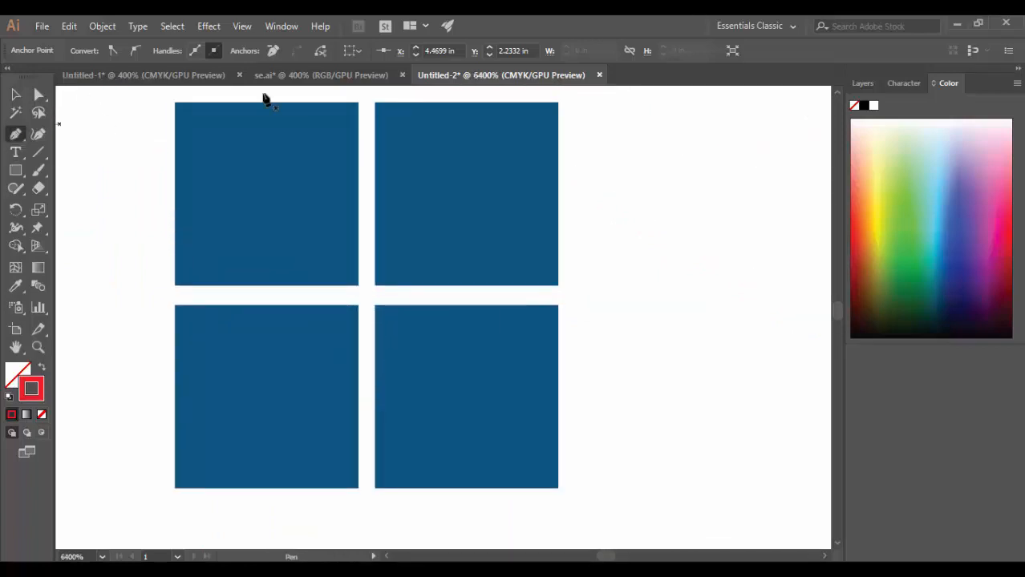
left_click(359, 103)
left_click(358, 286)
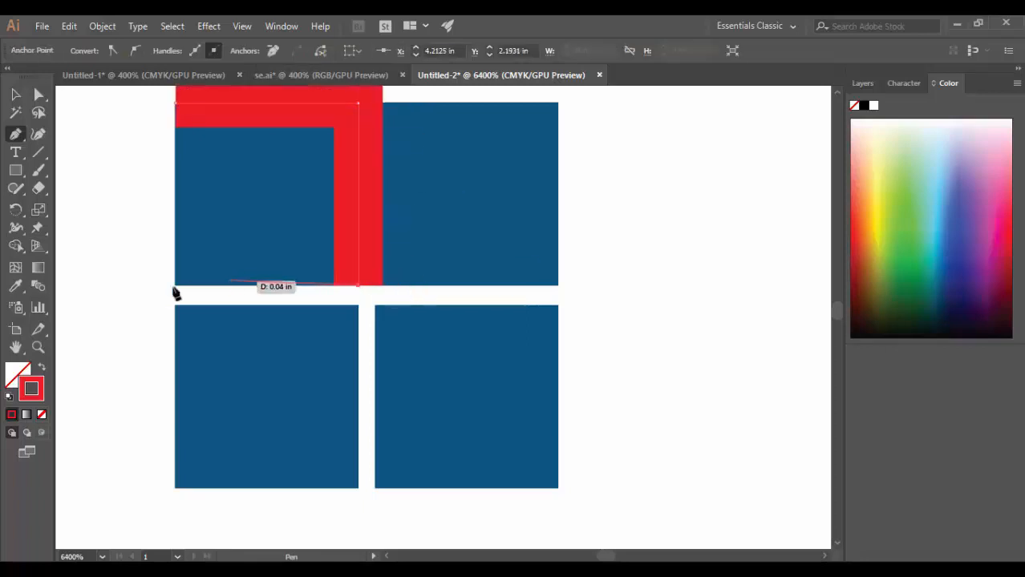
left_click(176, 286)
left_click(176, 104)
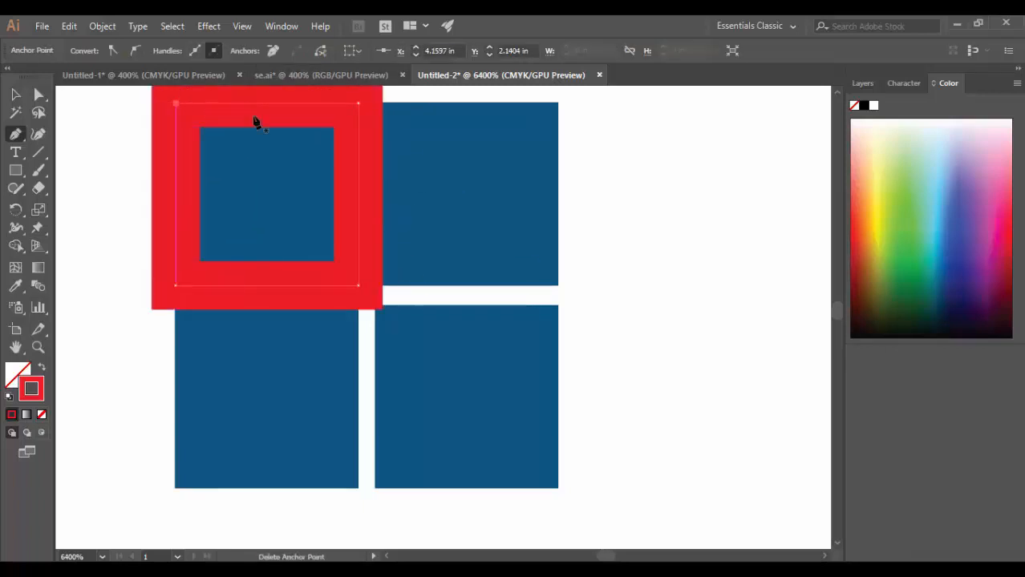
Trace the window's upper-right pane as a closed path, starting at the edge of the neighbouring red outline.
left_click(383, 103)
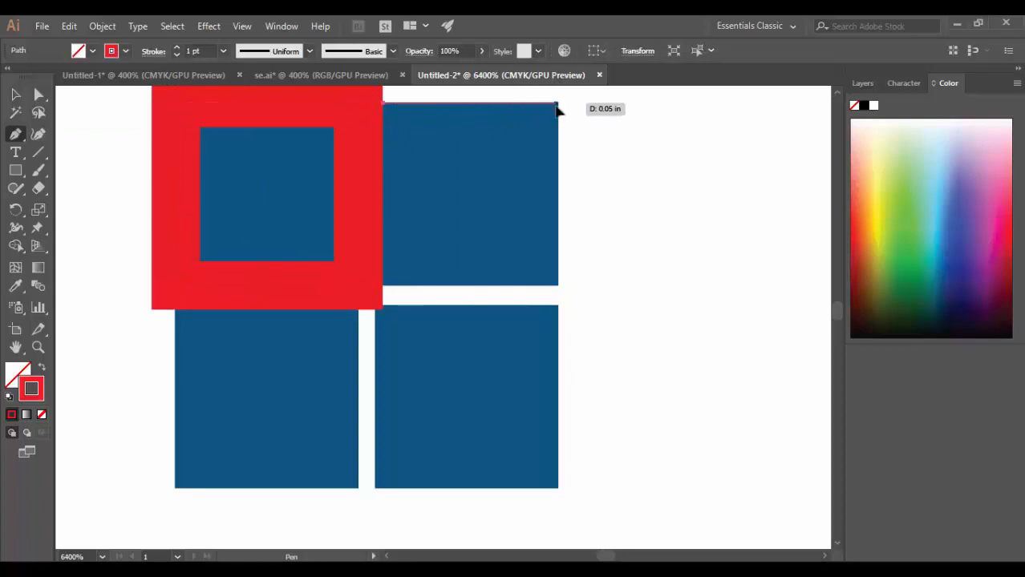
left_click(556, 103)
left_click(556, 286)
left_click(383, 285)
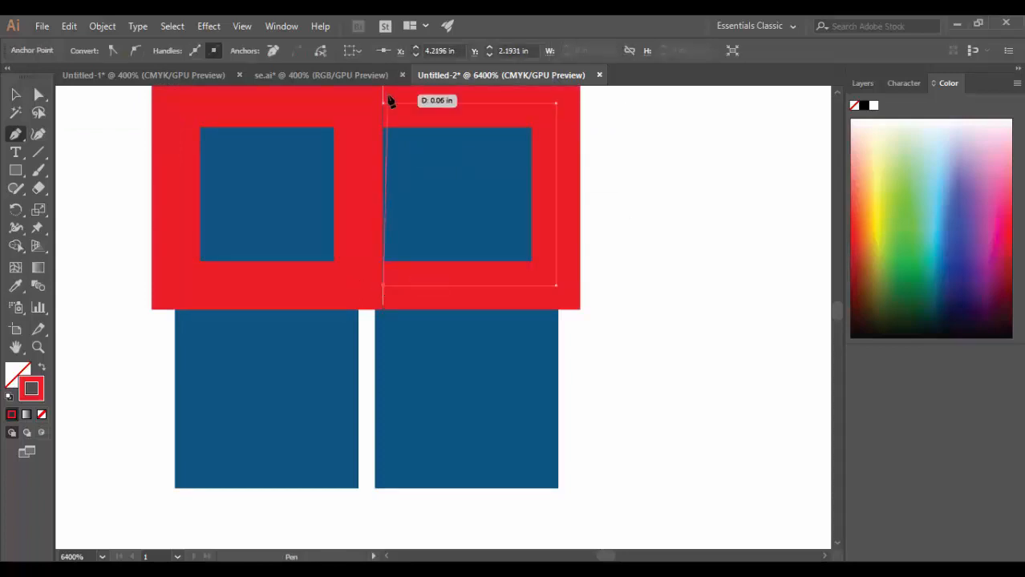
left_click(383, 104)
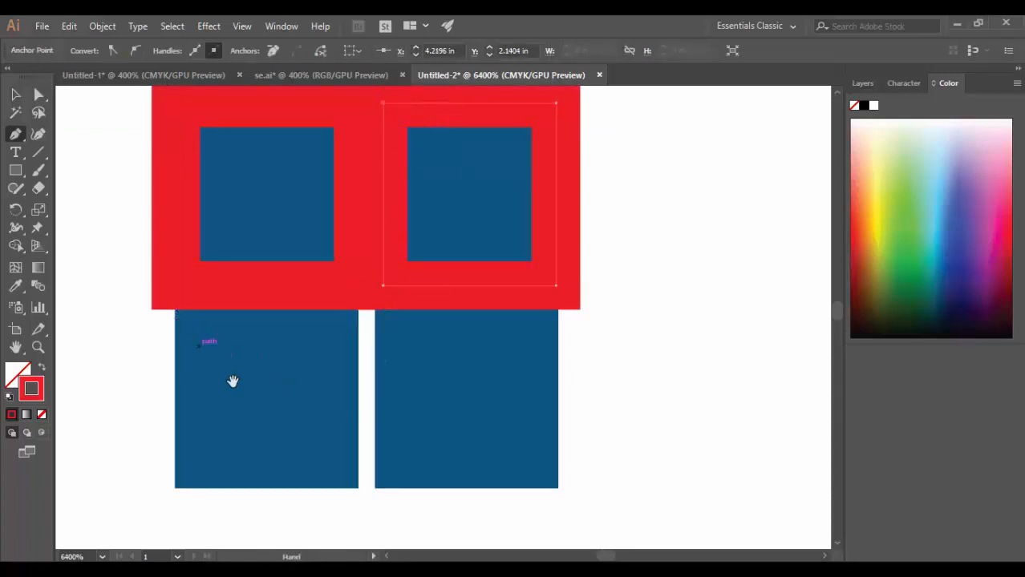
Trace the window's lower-left pane with the Pen tool as a closed four-corner path.
left_click_drag(233, 381, 255, 235)
left_click(198, 163)
left_click(381, 163)
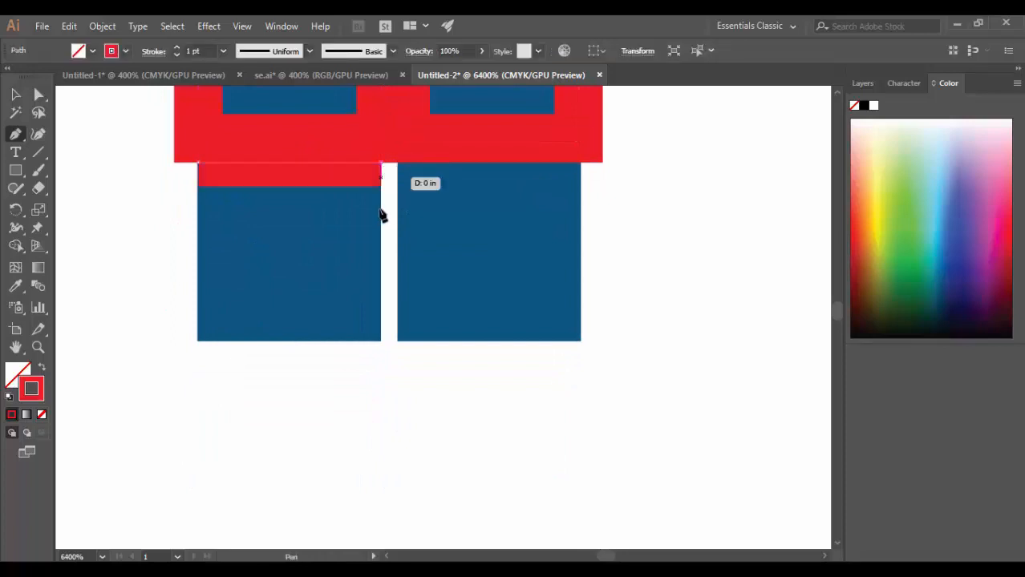
left_click(380, 341)
left_click(198, 340)
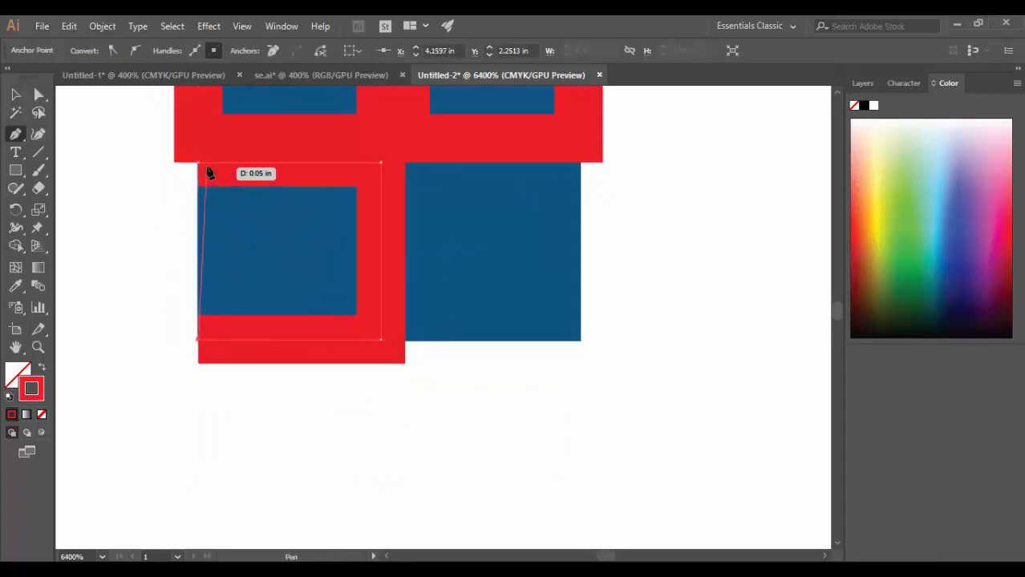
left_click(198, 163)
Trace the window's lower-right pane as a closed path starting at the neighbouring red outline's edge, and deselect it.
left_click(405, 163)
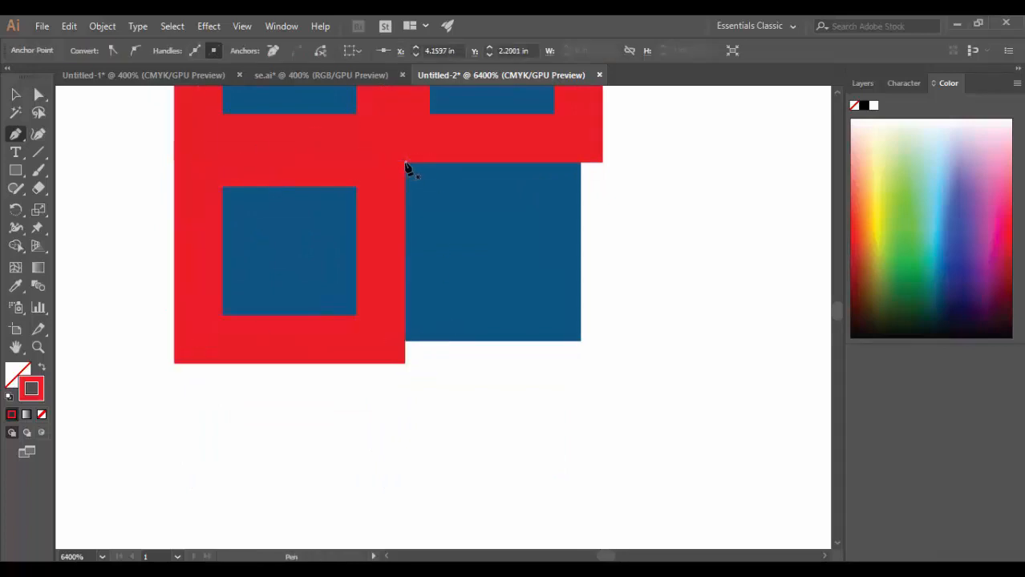
left_click(579, 163)
left_click(580, 340)
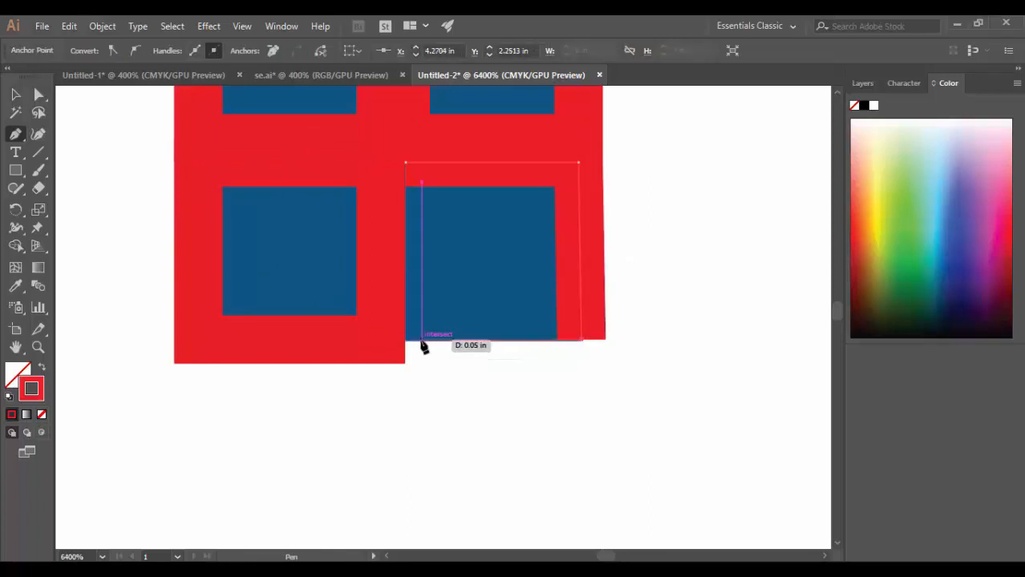
left_click(406, 340)
left_click(406, 163)
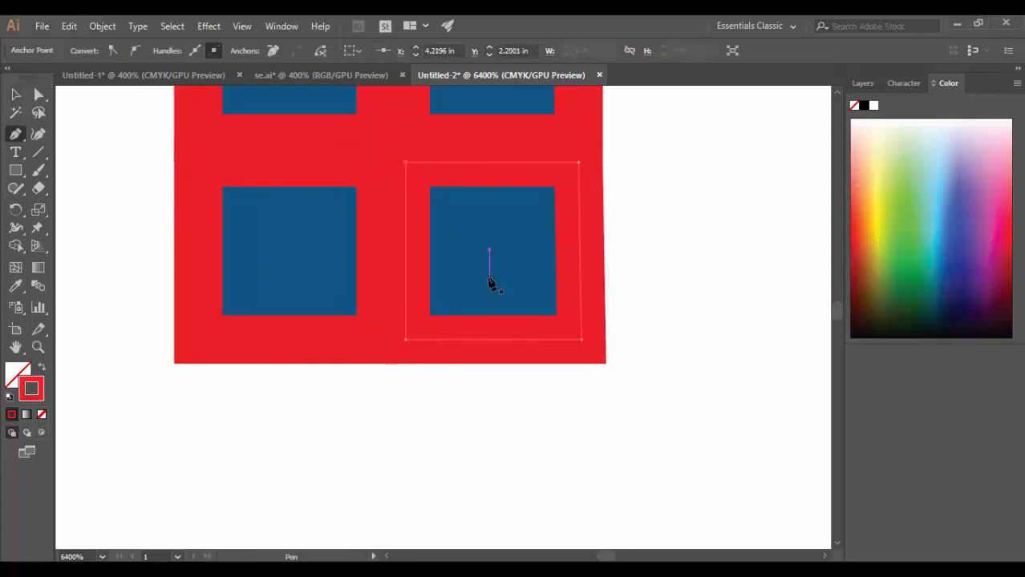
key("z")
left_click(481, 278, "alt")
left_click(482, 280, "alt")
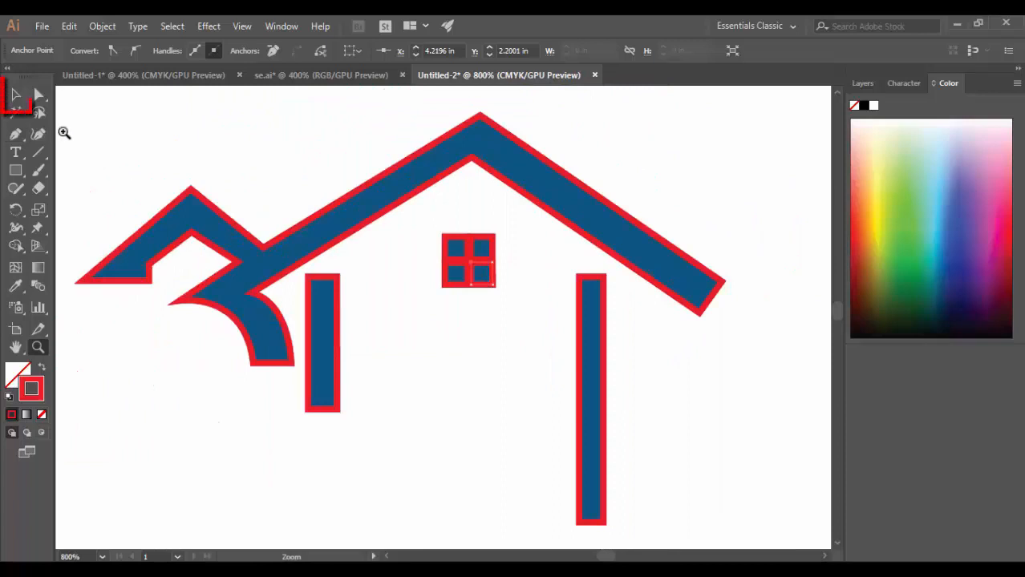
left_click(17, 97)
left_click(503, 428)
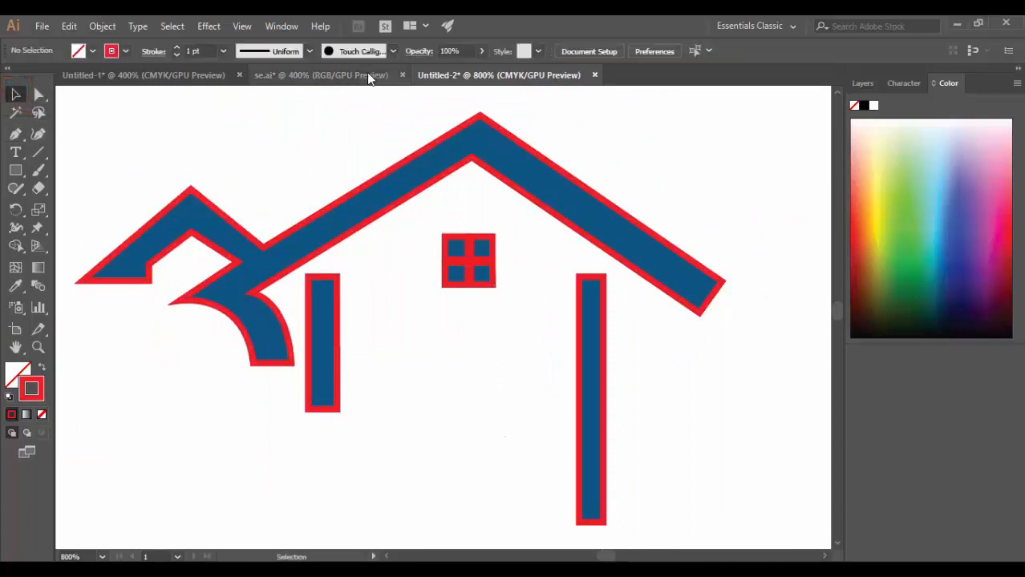
Hide Layer 1 to check the red outlines on their own, and show it again.
left_click_drag(345, 469, 389, 416)
key("z")
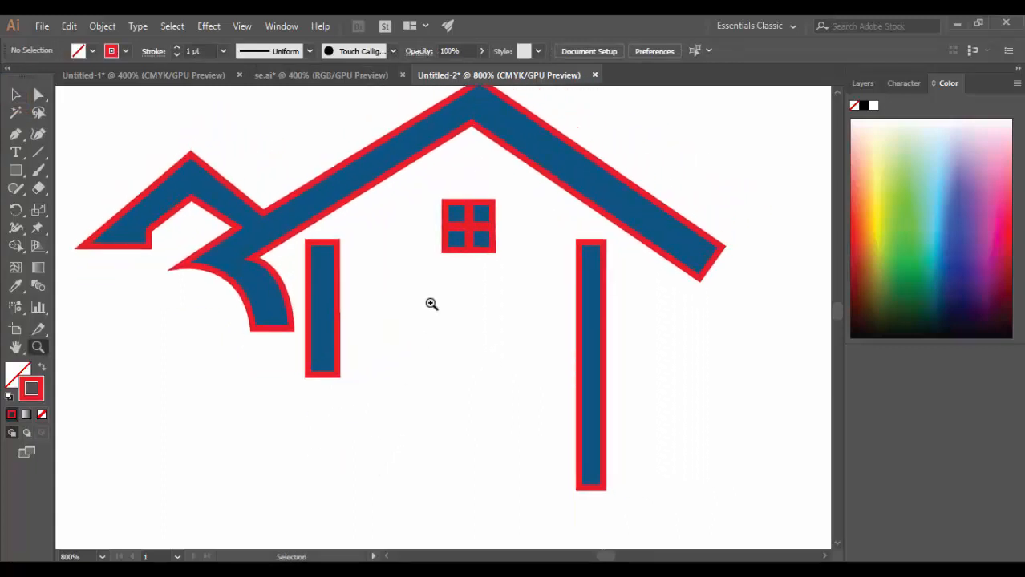
left_click(432, 302, "alt")
key("v")
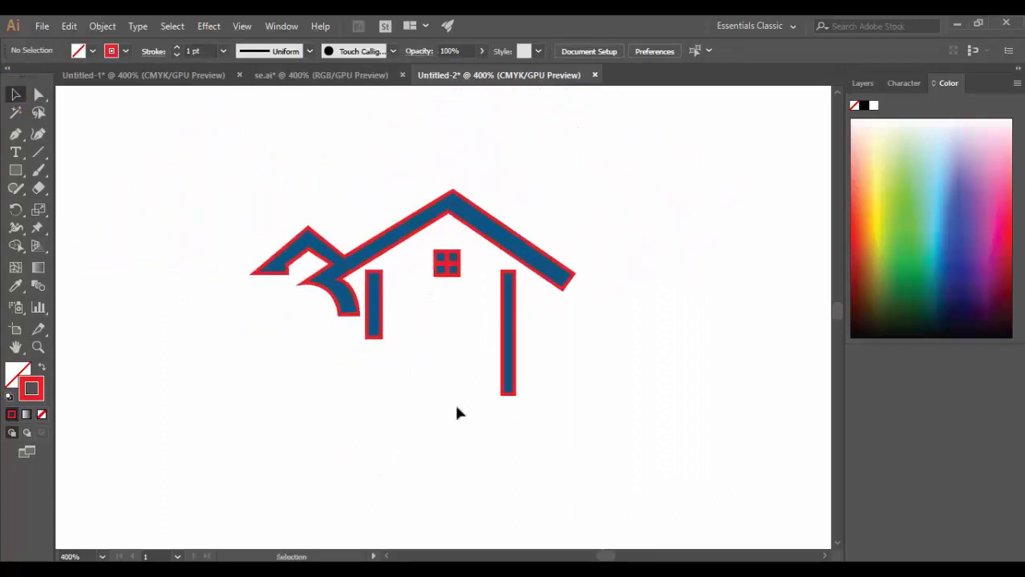
left_click(862, 83)
left_click(854, 122)
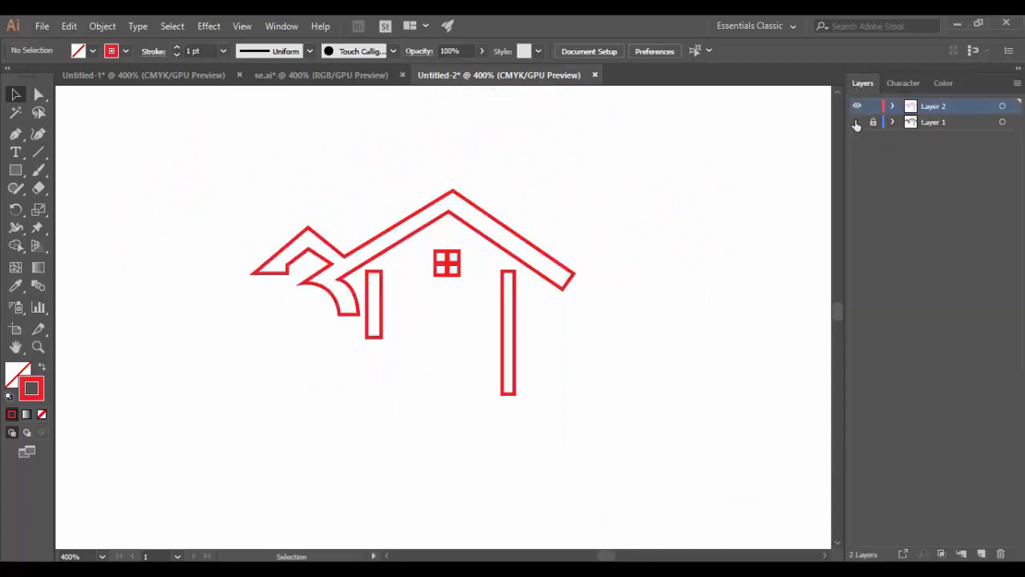
left_click(854, 121)
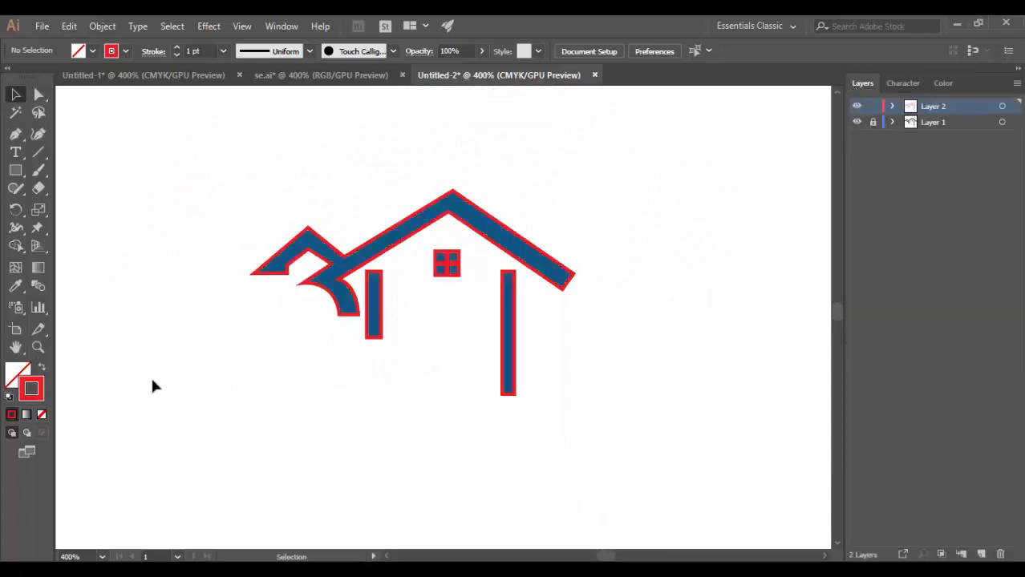
Set the fill colour to hex 005380 with nothing selected.
double_click(30, 386)
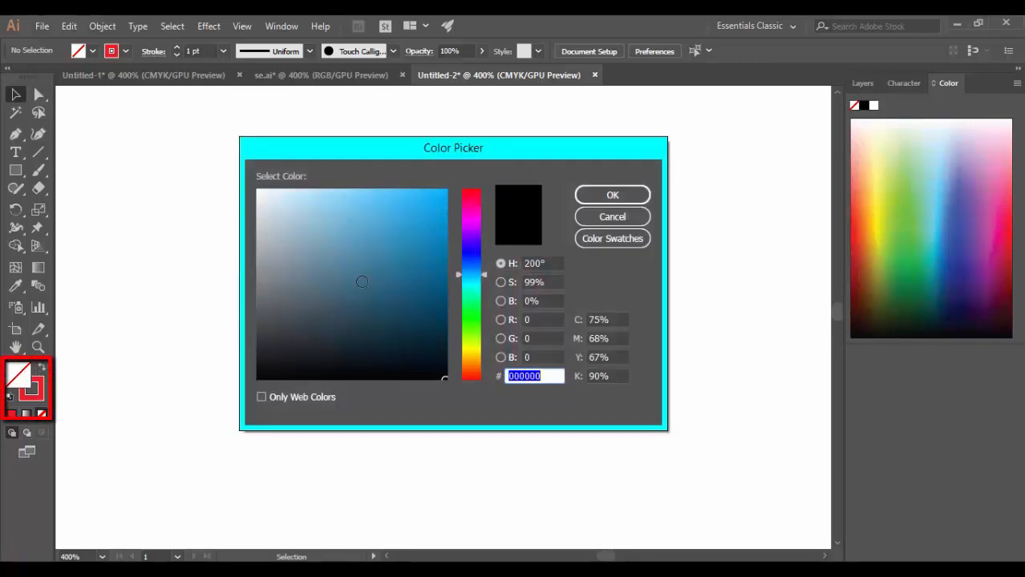
type("405")
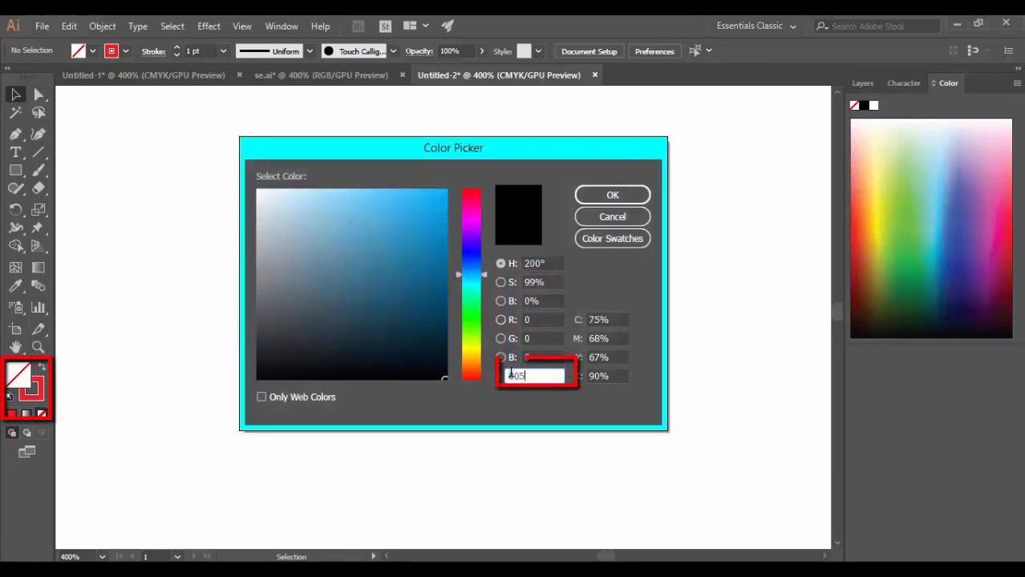
type("380")
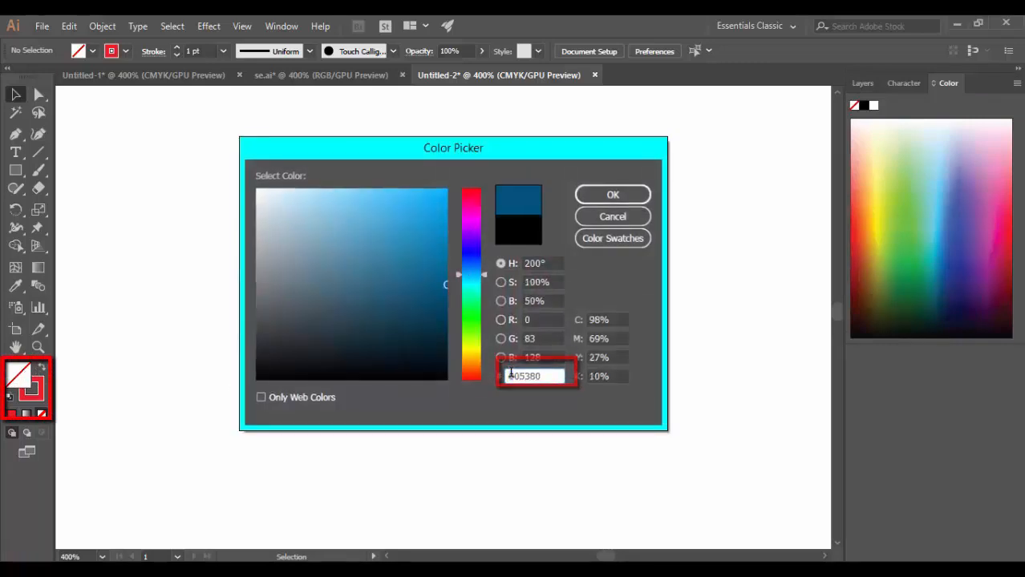
key("Return")
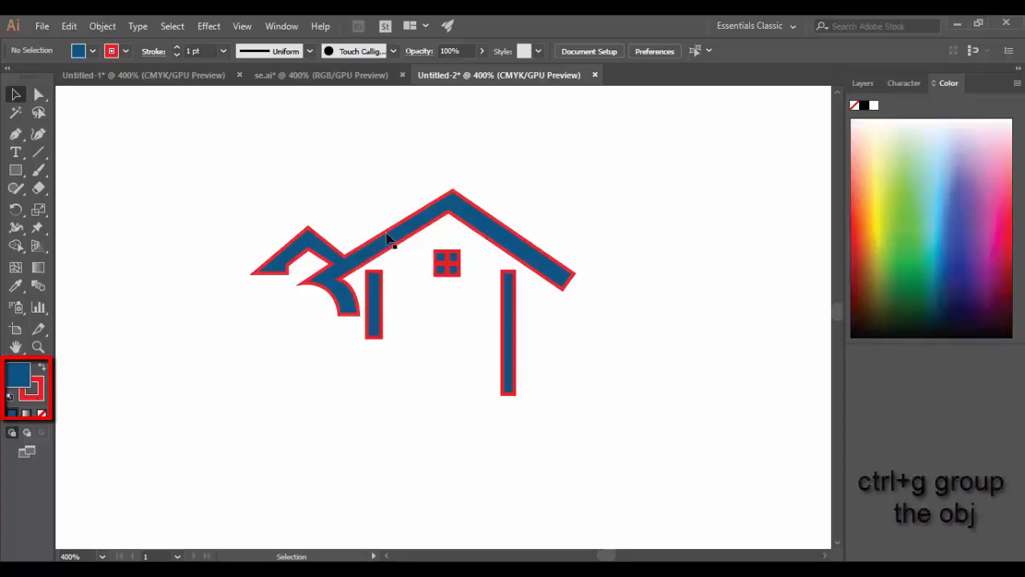
Select all the traced house outlines and group them.
left_click(386, 239)
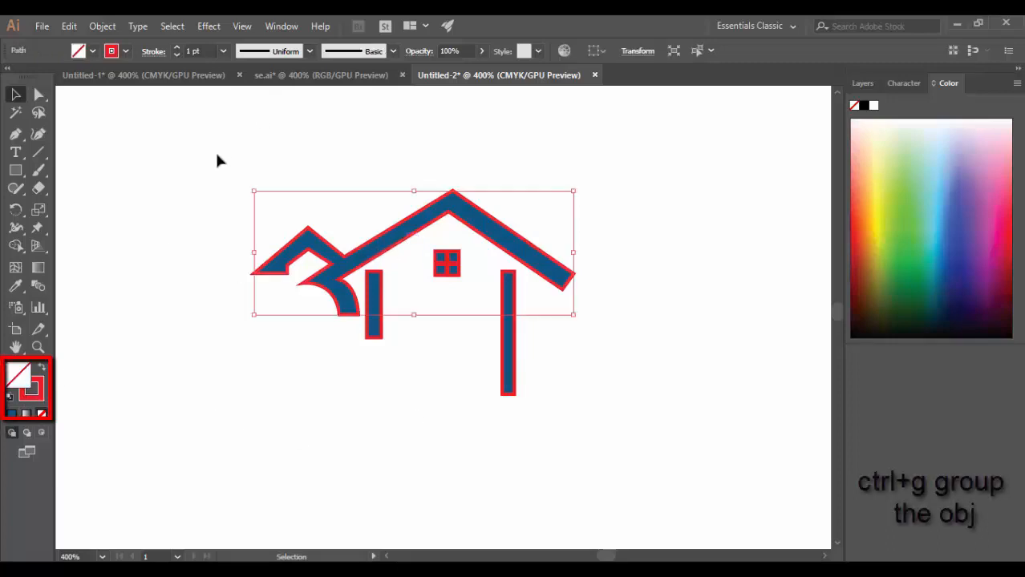
left_click_drag(216, 160, 559, 442)
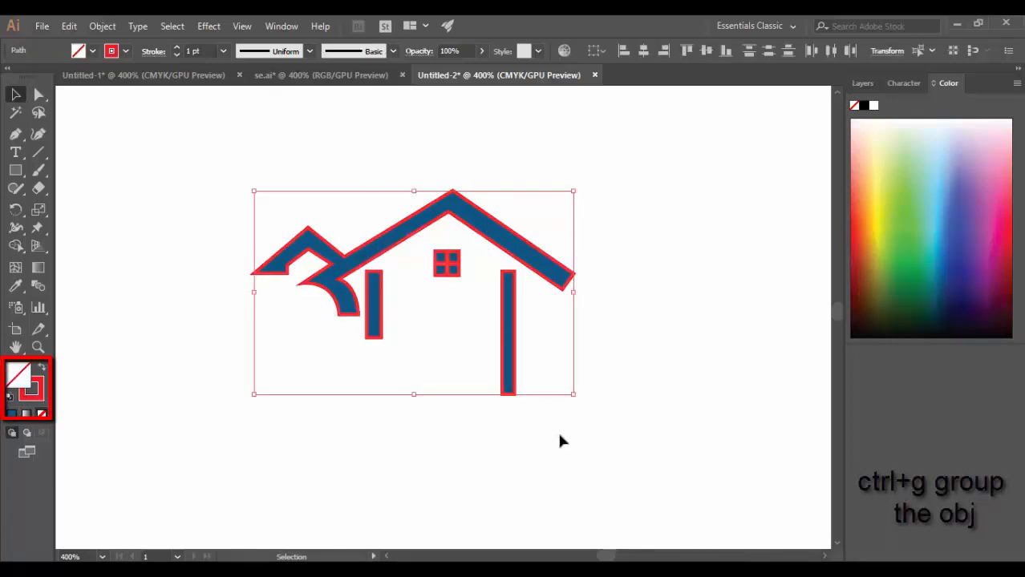
key("a")
key("ctrl+g")
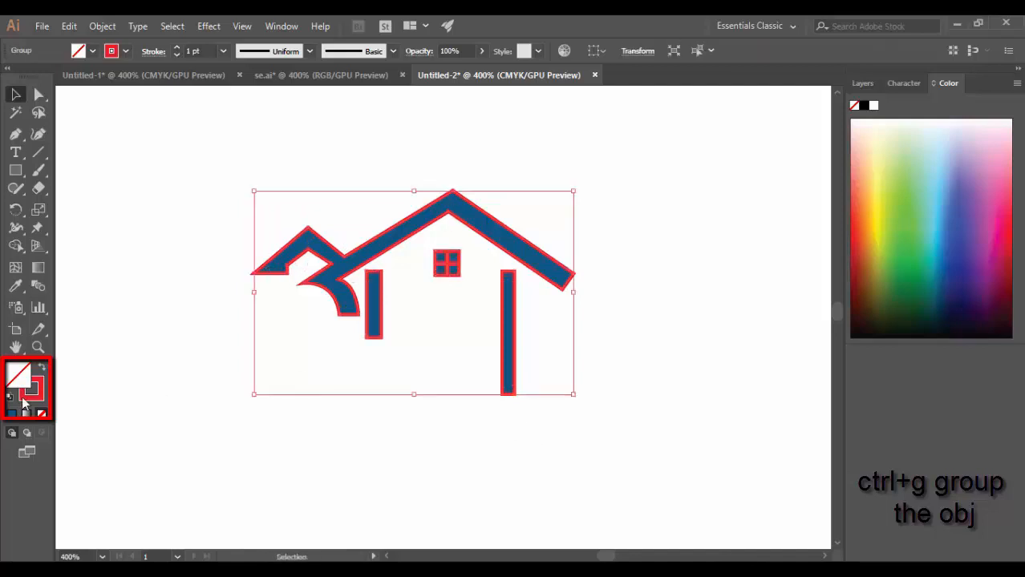
Set both the stroke and the fill of the grouped house outlines to the blue hex 005380.
left_click(32, 388)
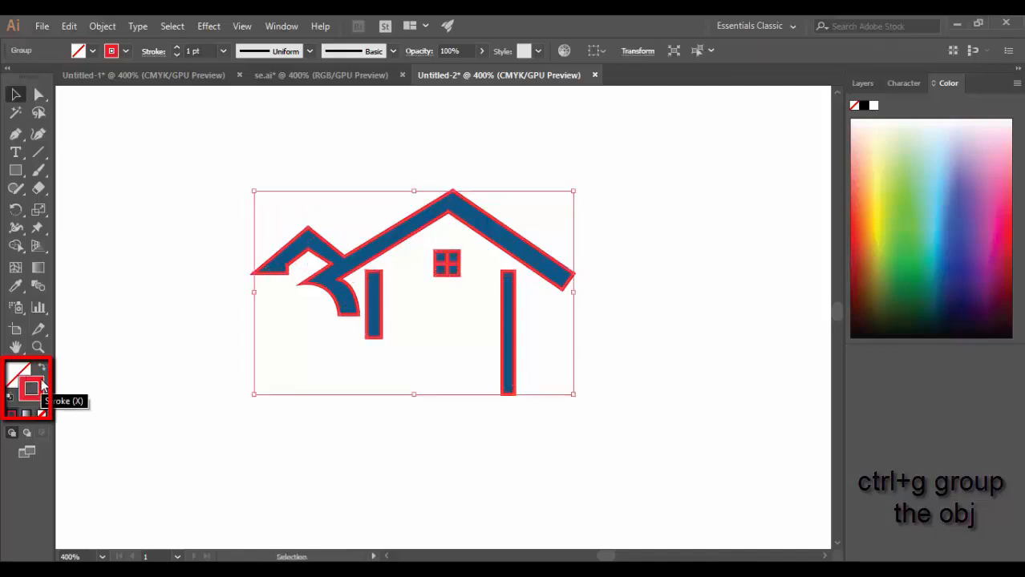
double_click(32, 388)
type("005380")
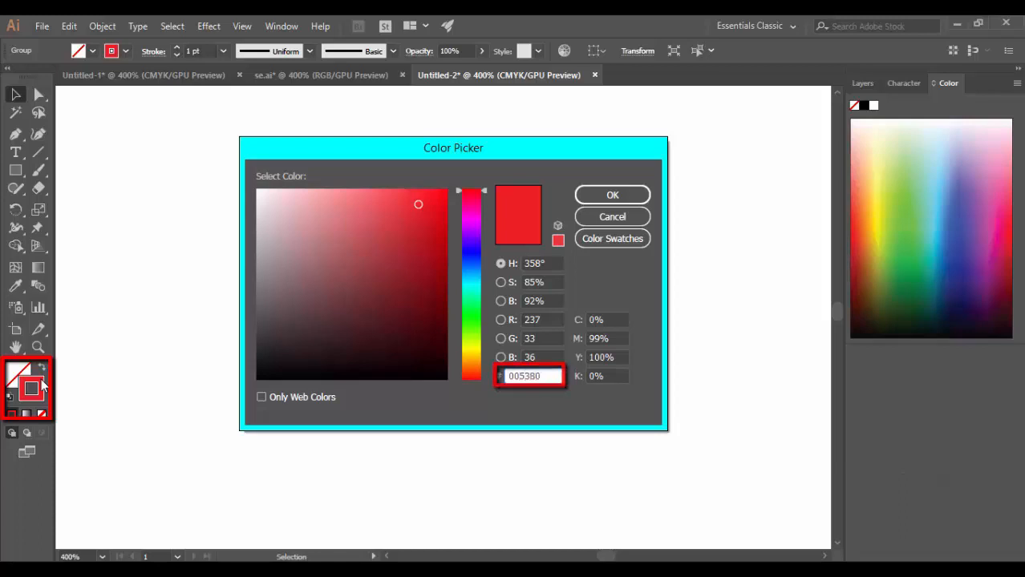
key("Return")
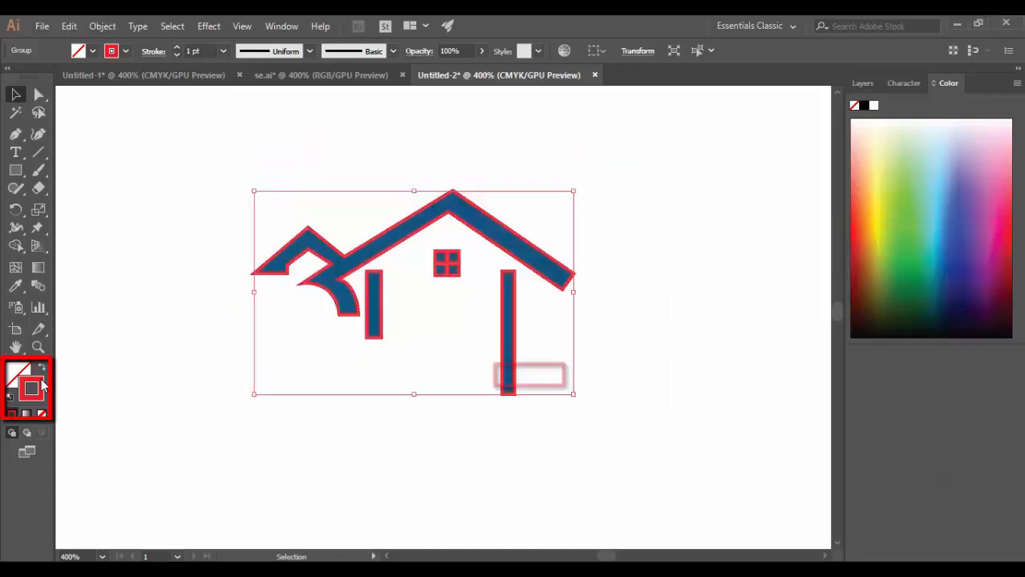
double_click(16, 375)
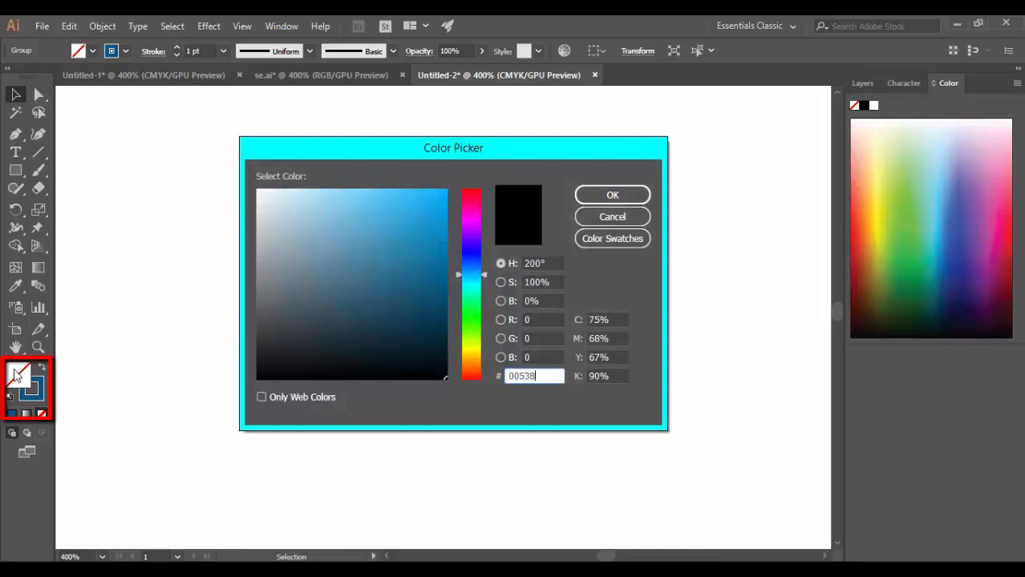
key("Return")
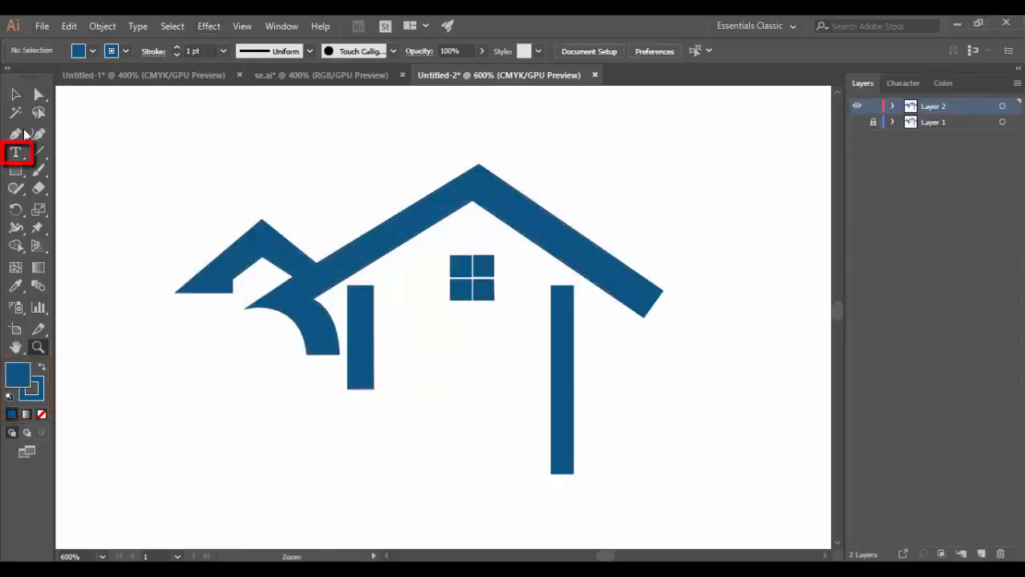
Add the point text "warraich welfare international" below the house logo with the Type tool.
left_click(16, 152)
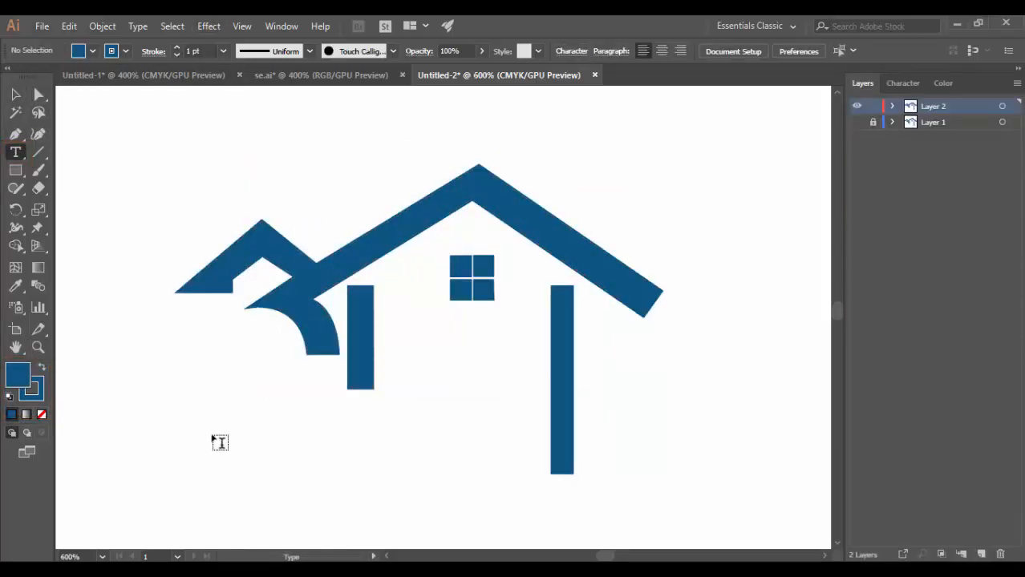
scroll(223, 400, "down", 1)
scroll(222, 401, "down", 2)
left_click(223, 349)
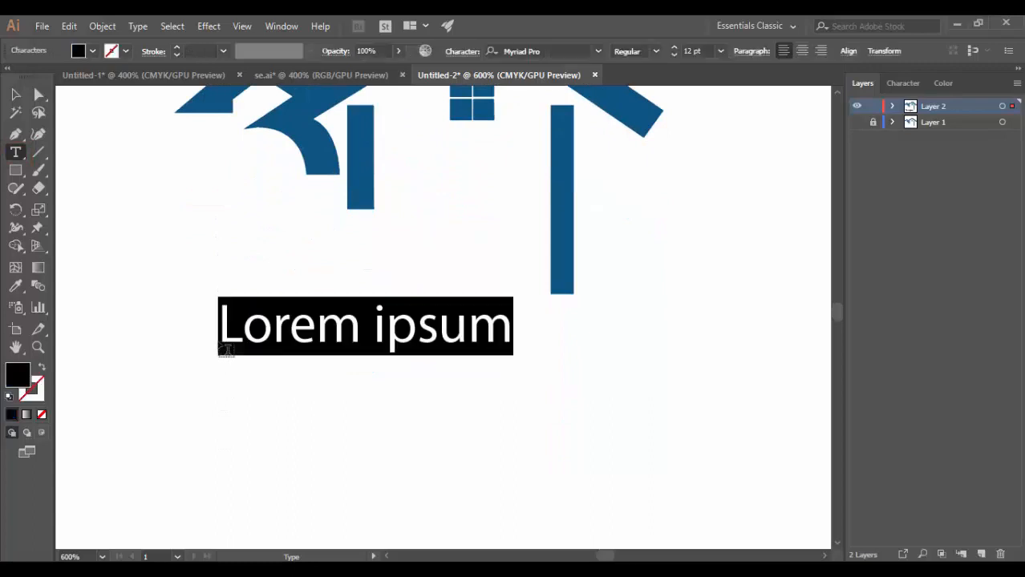
left_click(857, 122)
type("W")
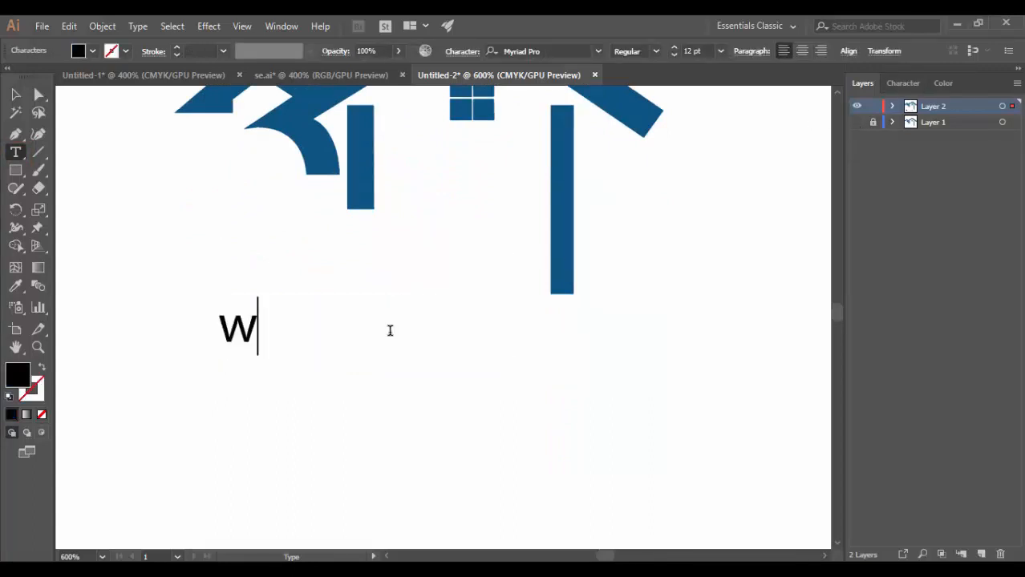
type("aarr")
key("BackSpace")
key("BackSpace")
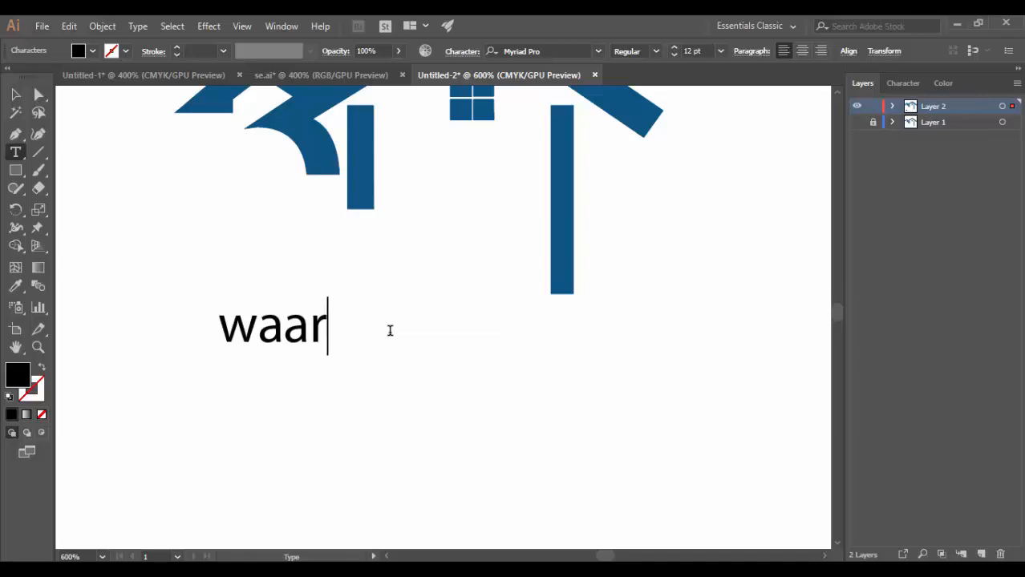
key("BackSpace")
type("rra")
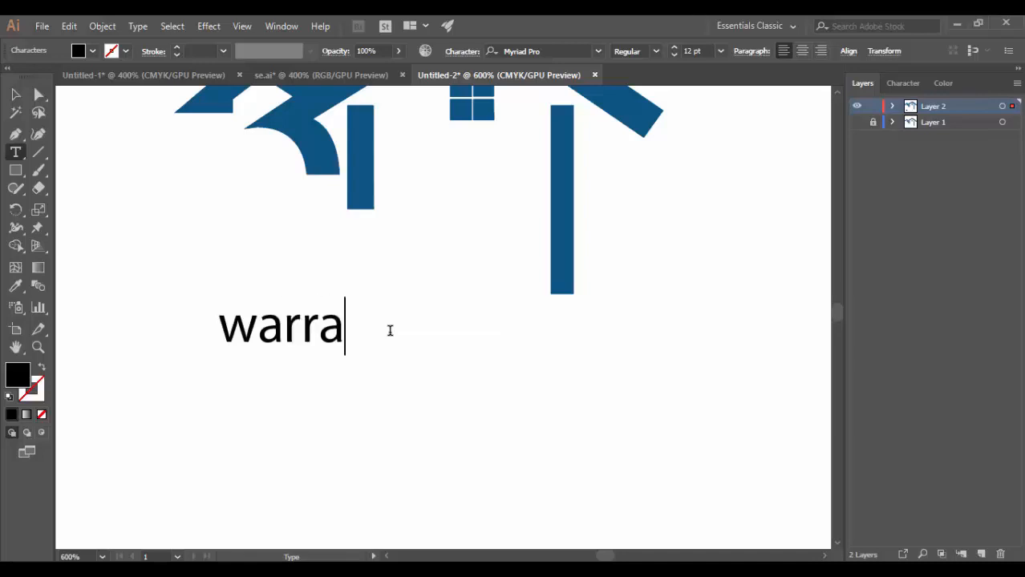
type("ich")
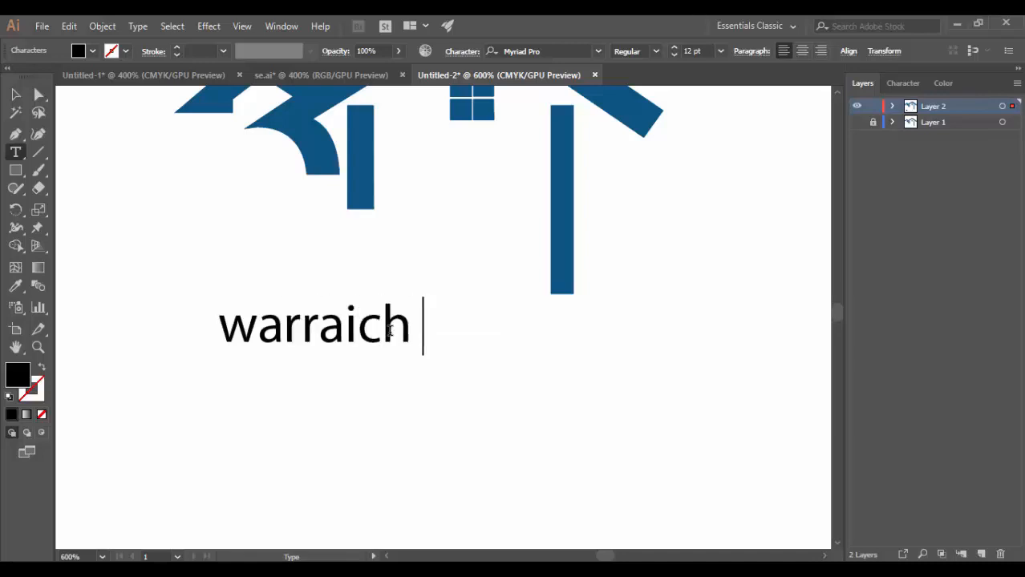
type(" wel")
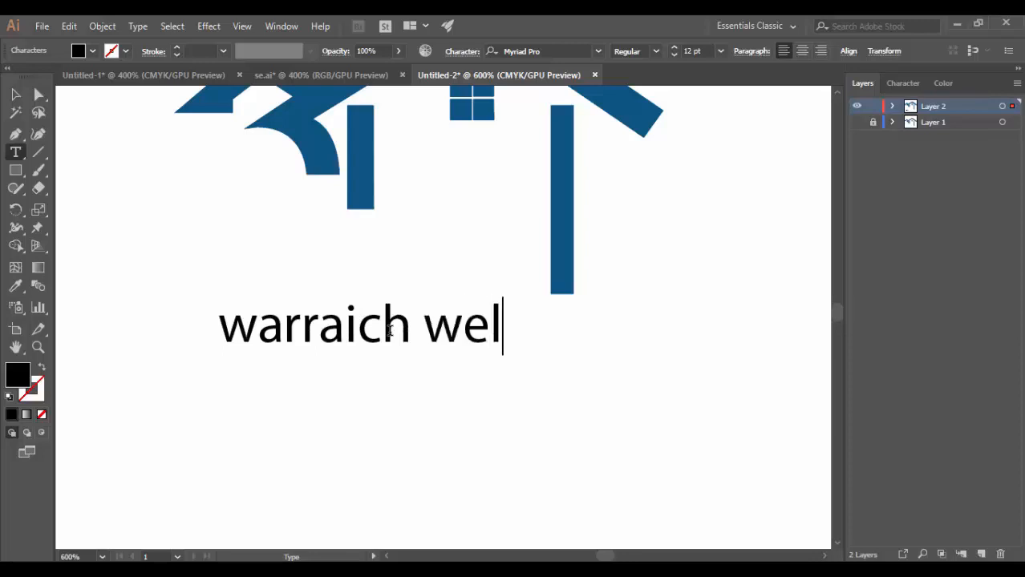
type("f")
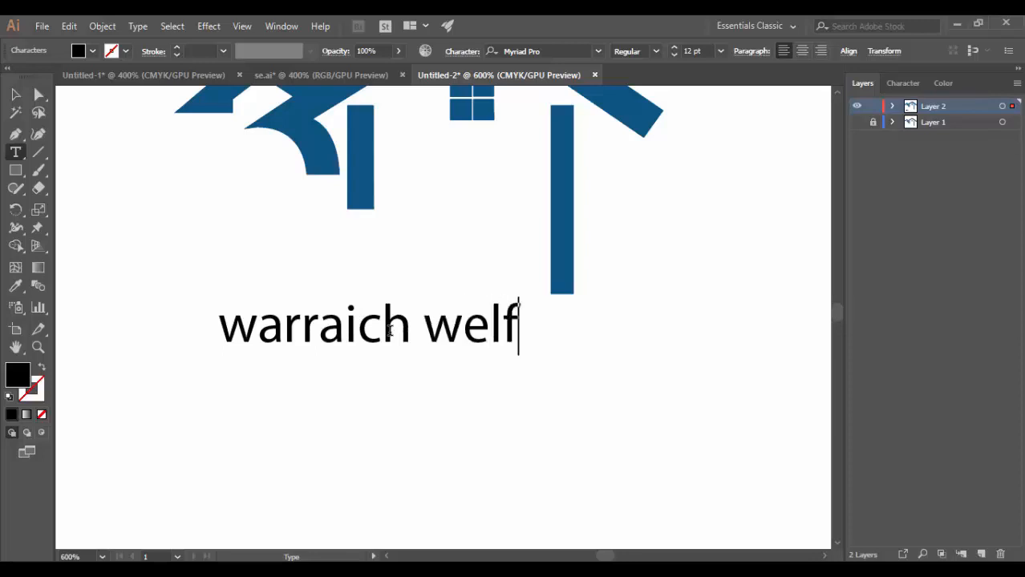
type("are")
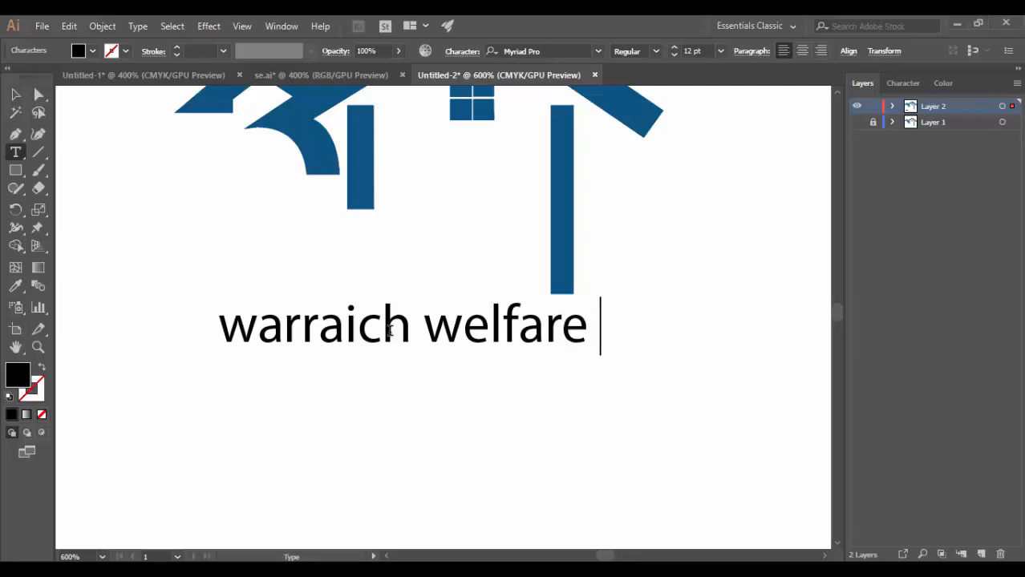
type(" intern")
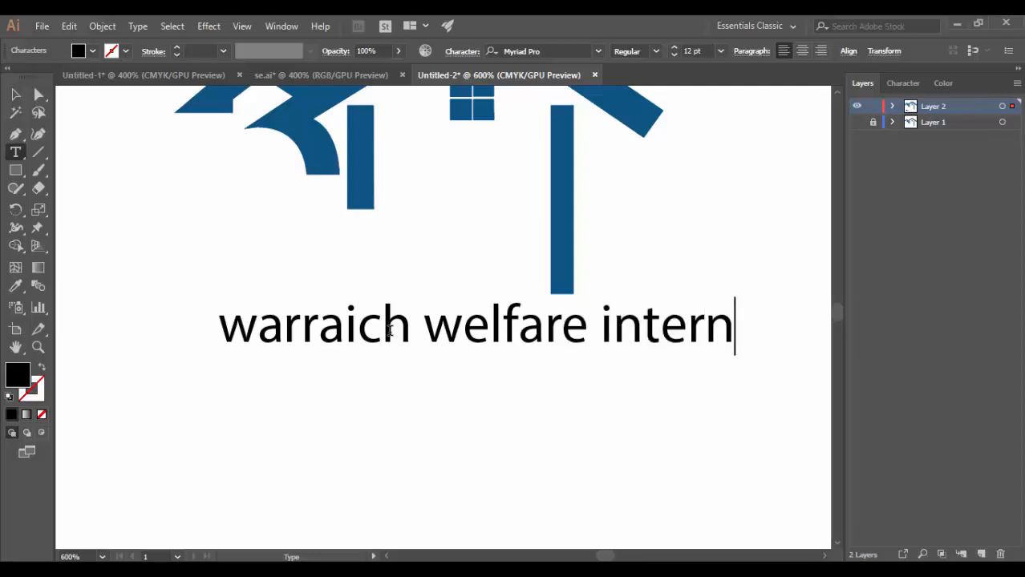
type("ationa")
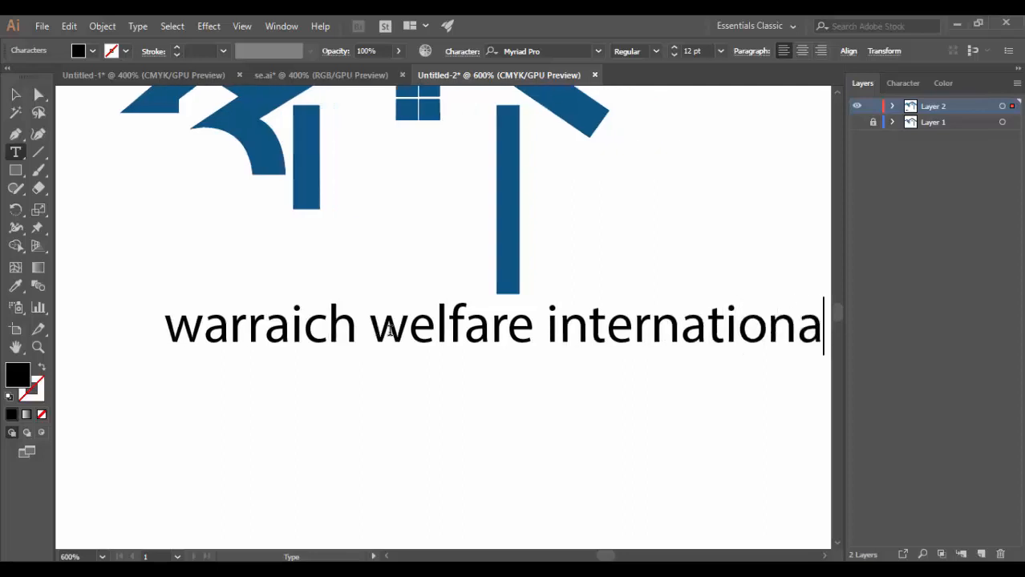
type("l")
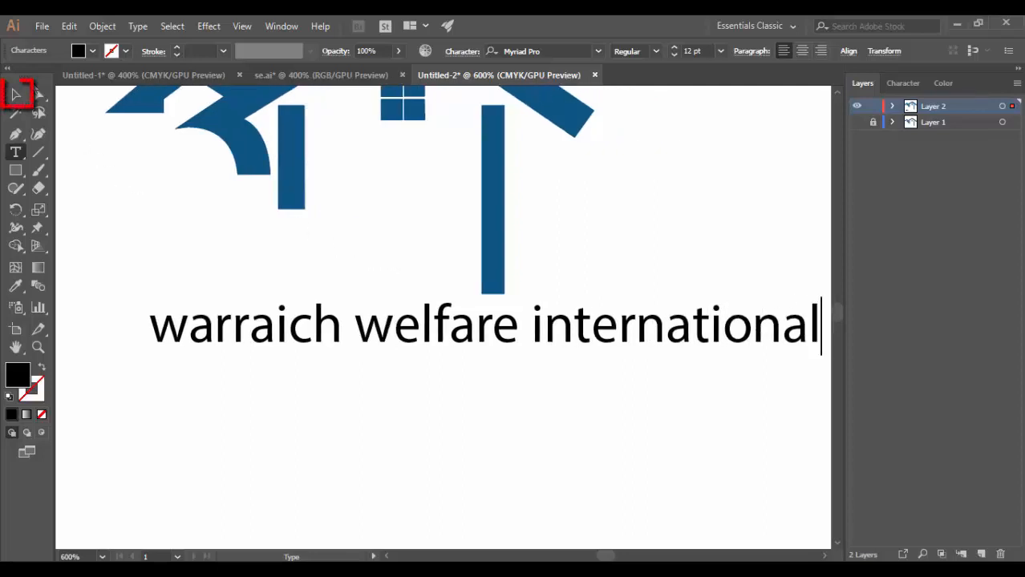
Set the text line below the house to Minion Variable Concept Semibold in all caps.
key("Escape")
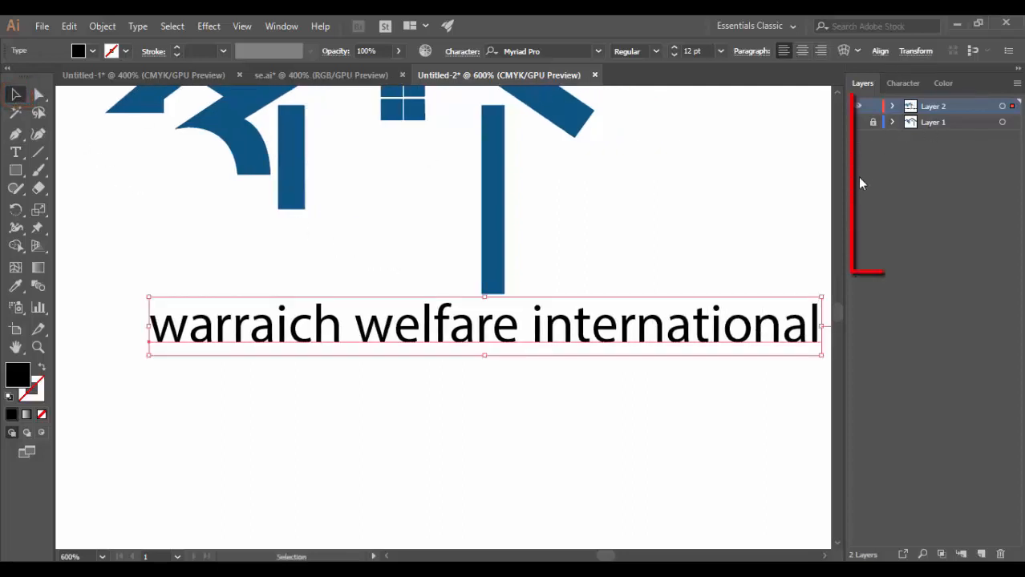
left_click(906, 84)
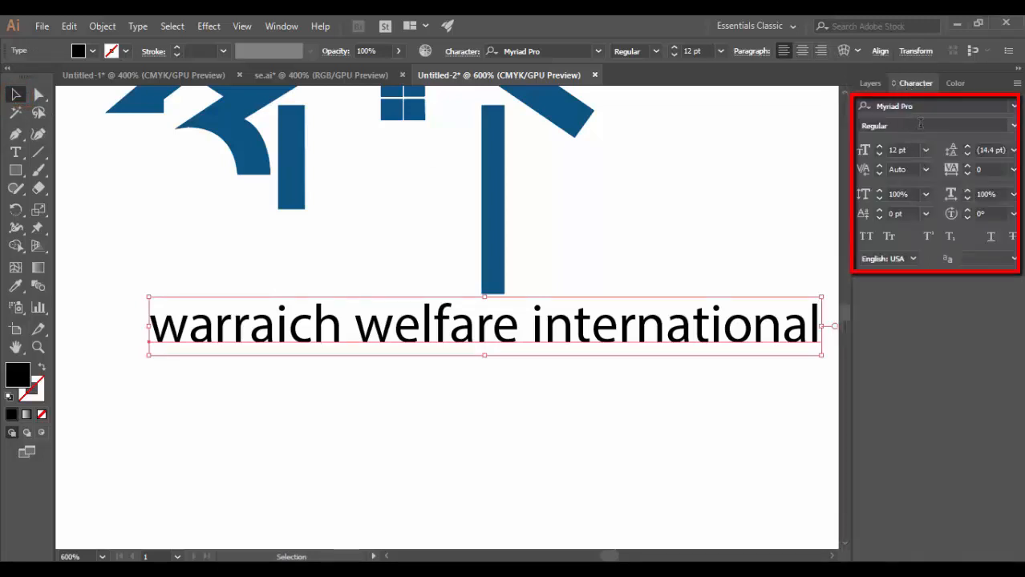
left_click(866, 236)
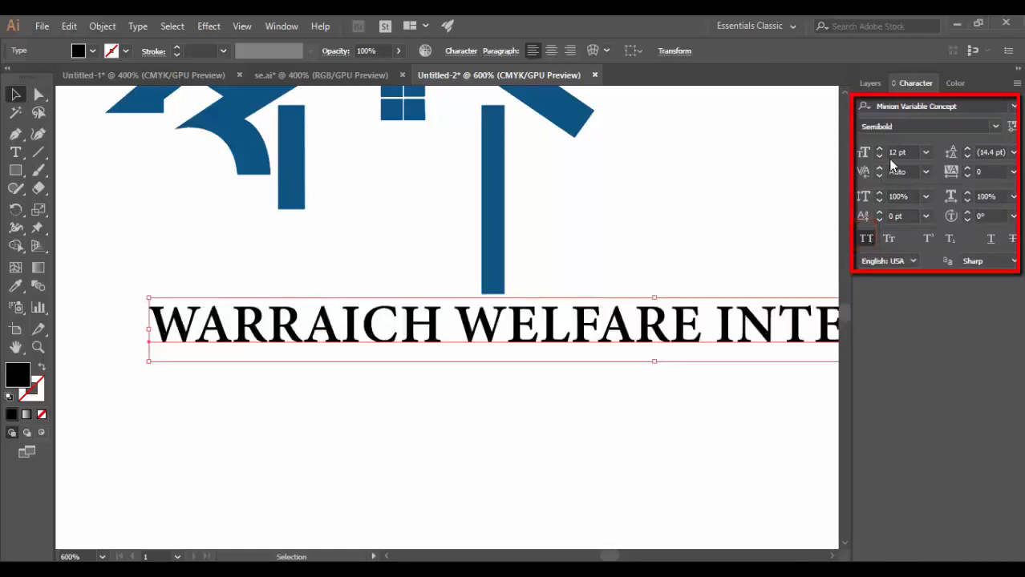
Set the font size of the text line below the house to 10 pt.
left_click(910, 154)
key("BackSpace")
key("BackSpace")
key("BackSpace")
key("BackSpace")
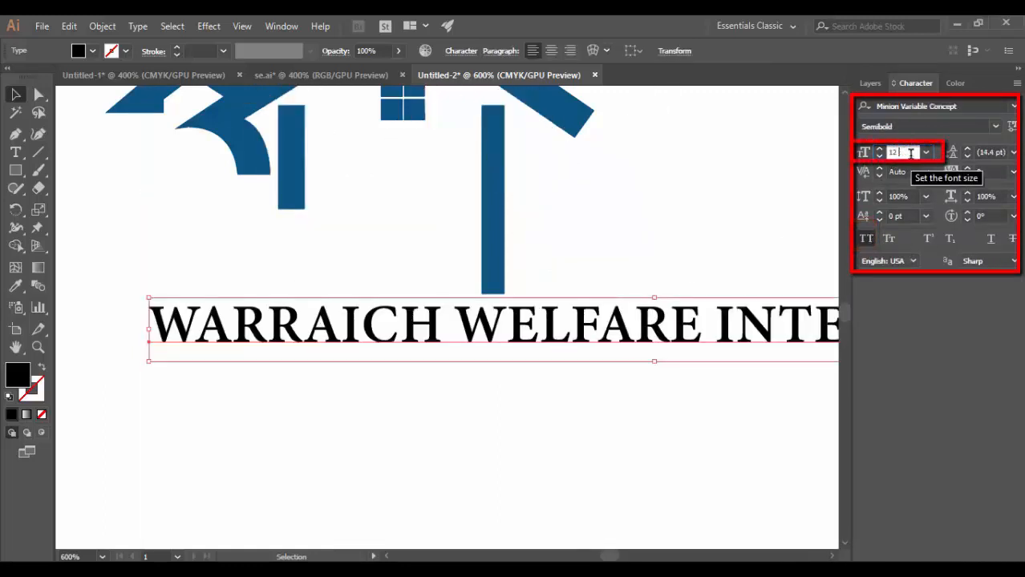
type("0")
key("Return")
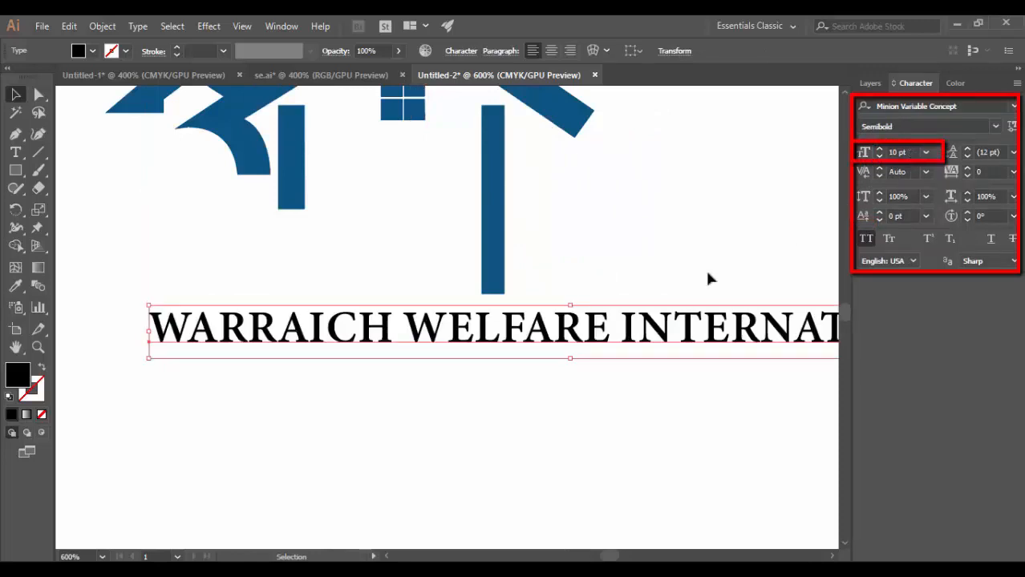
left_click(603, 214)
Duplicate the text line three times, spacing the copies below the original.
key("z")
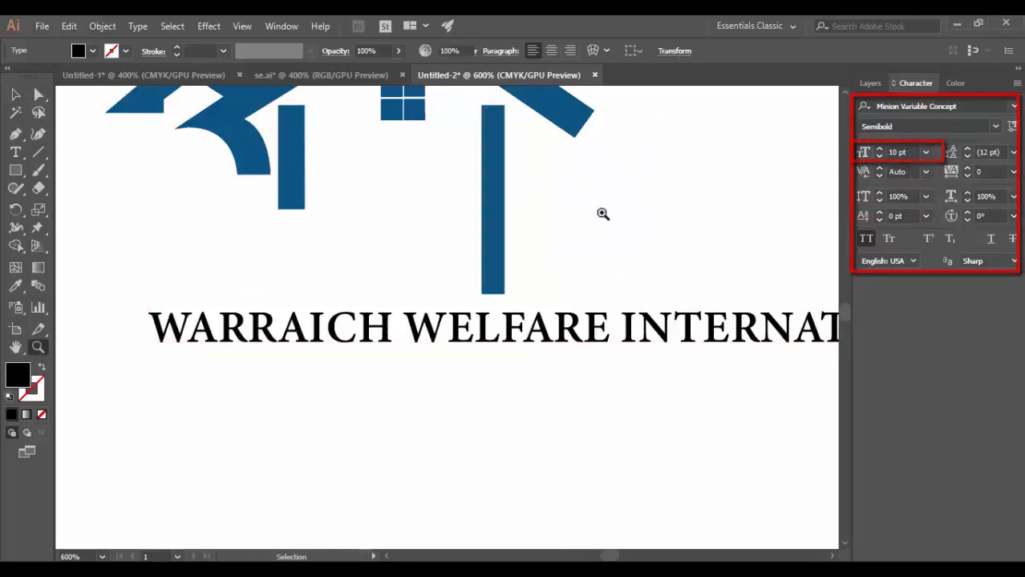
scroll(603, 215, "down", 3)
left_click(16, 95)
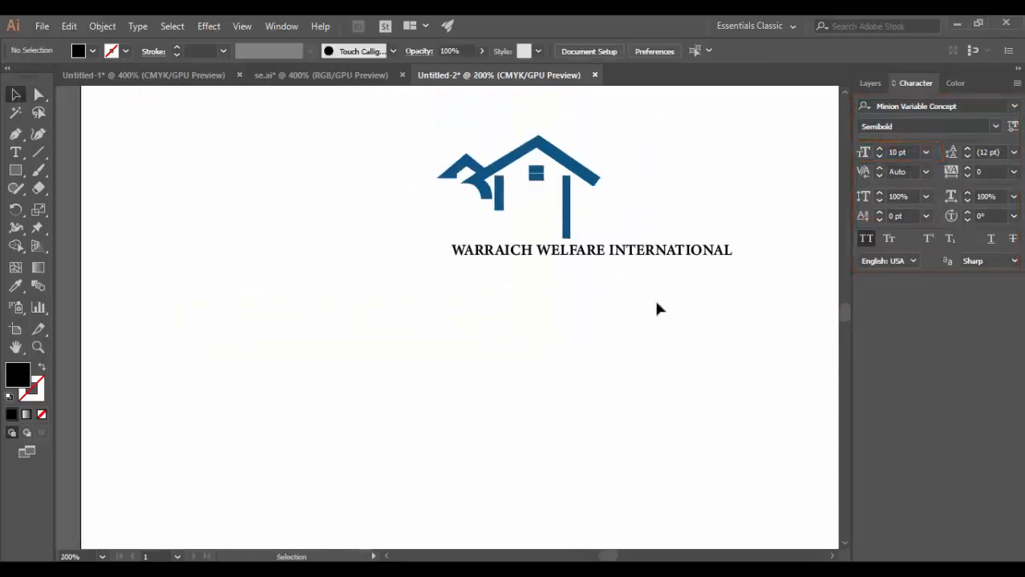
left_click(576, 255)
key("t")
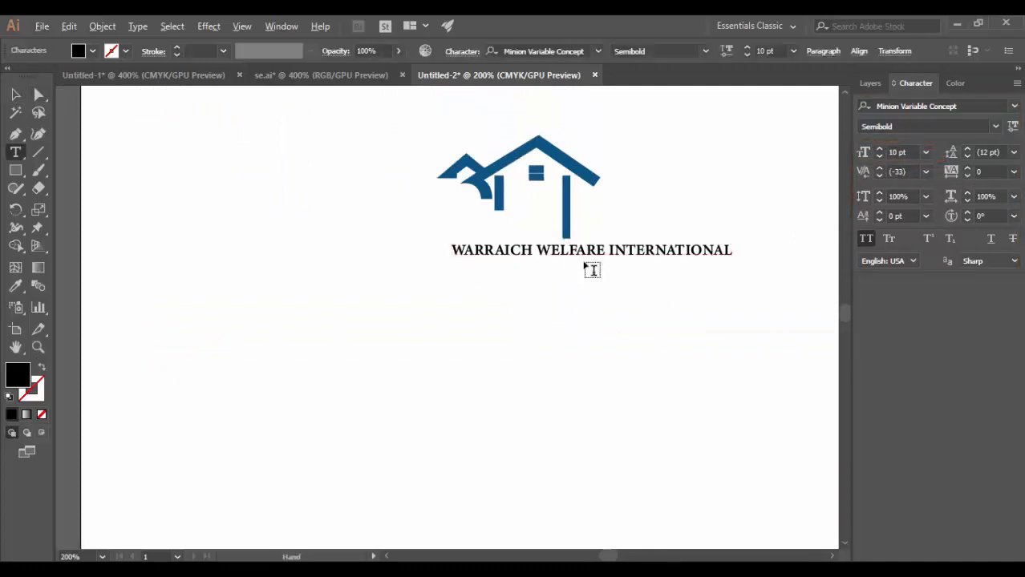
left_click(15, 95)
left_click_drag(576, 255, 577, 318)
left_click_drag(577, 318, 591, 392)
left_click(437, 322)
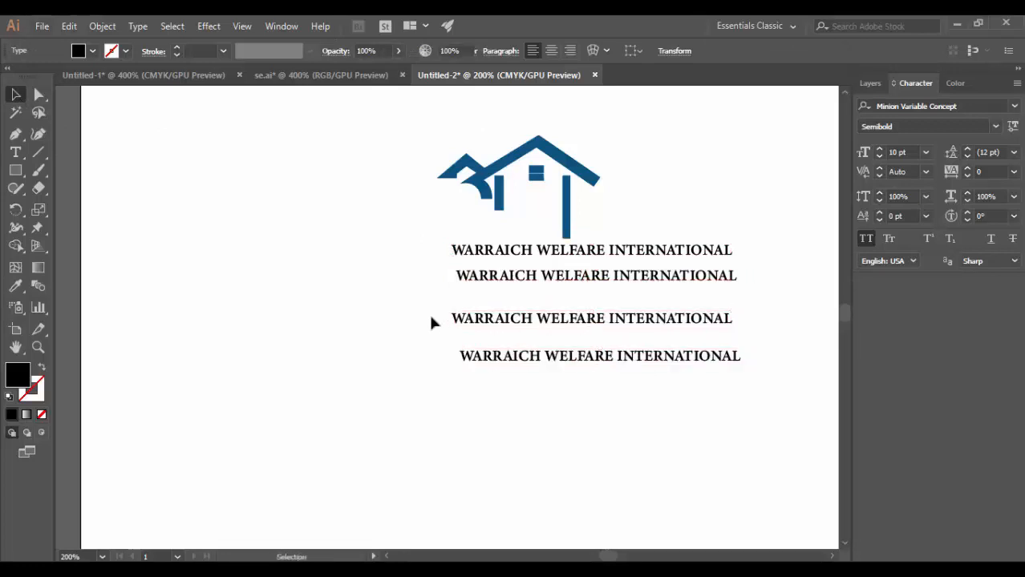
Trim the original text line to "W" and the first copy below it to "WARRAICH".
left_click(594, 252)
double_click(594, 252)
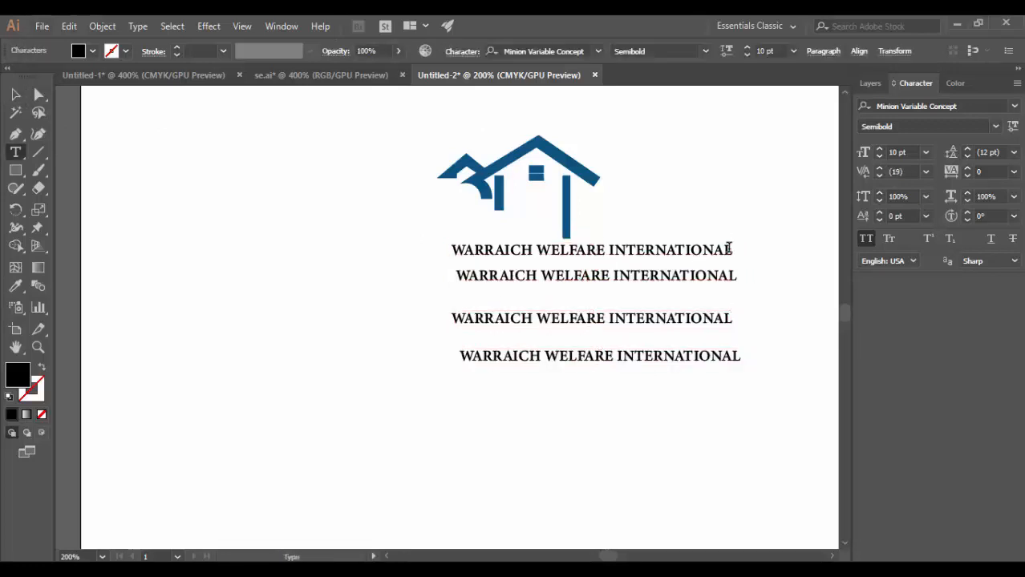
left_click_drag(730, 248, 493, 241)
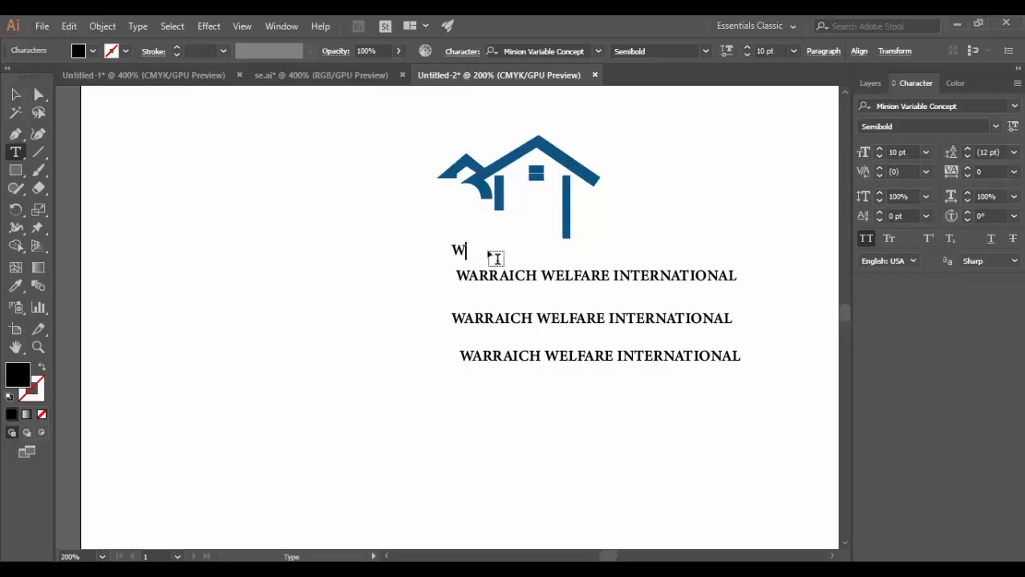
left_click_drag(736, 276, 534, 287)
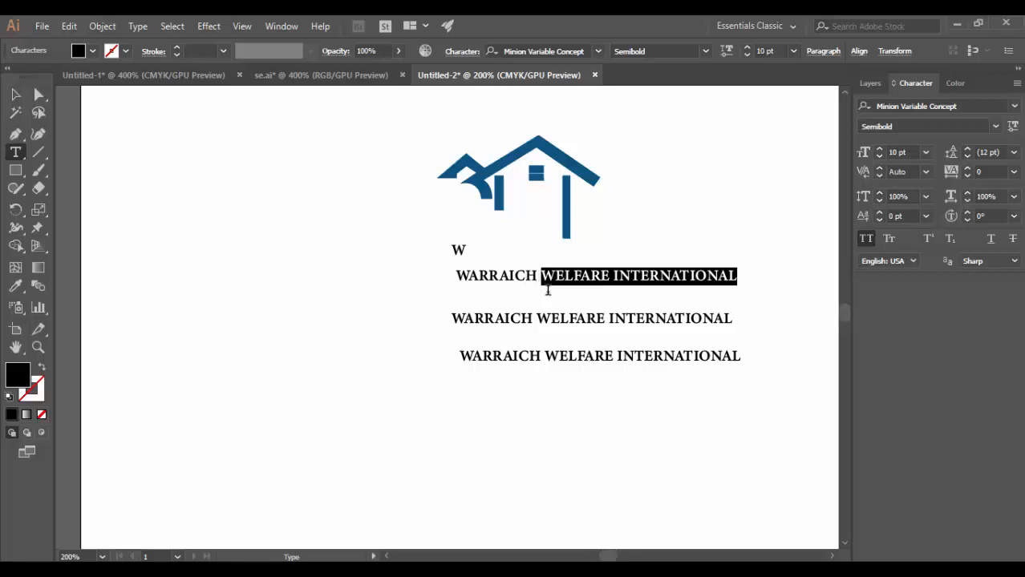
key("BackSpace")
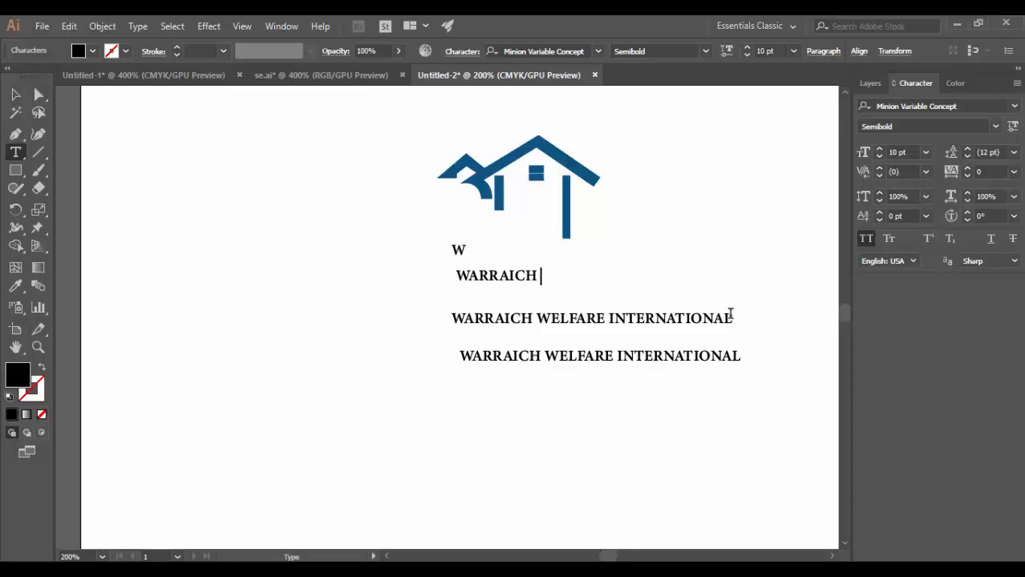
Trim the second copy of the text line so it reads only "ELFARE".
left_click_drag(733, 319, 568, 333)
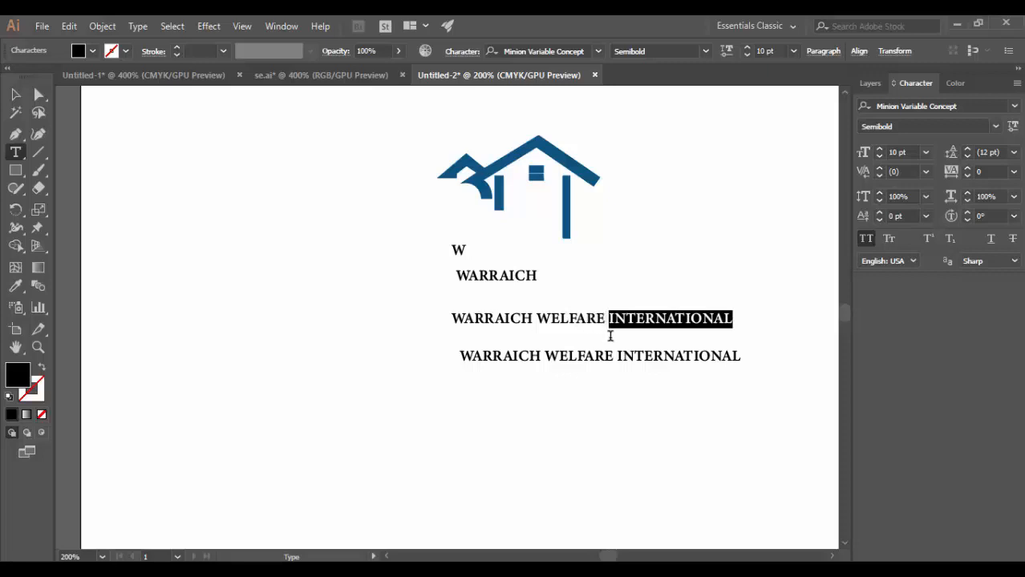
key("BackSpace")
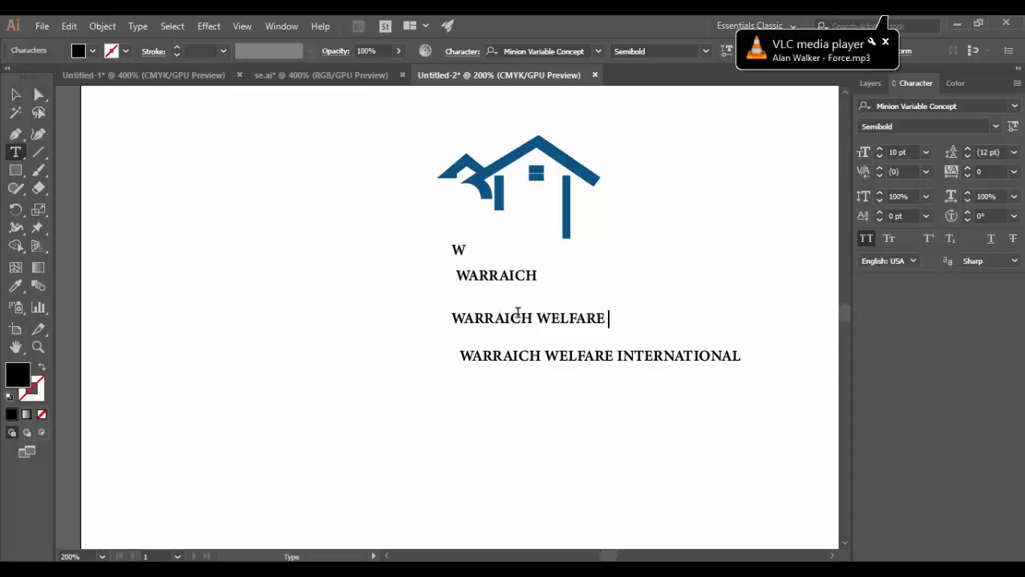
left_click_drag(534, 318, 442, 319)
key("BackSpace")
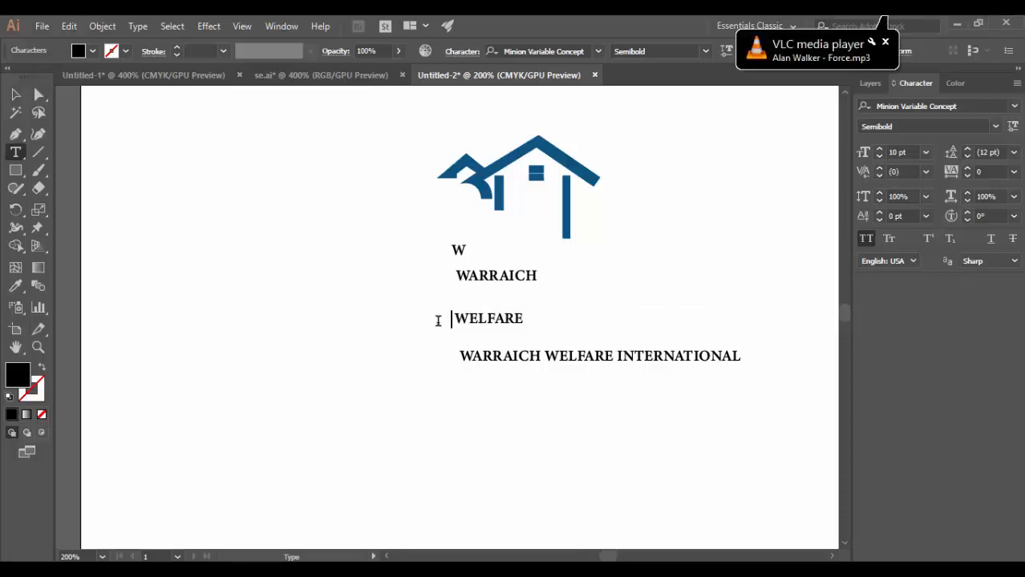
key("Delete")
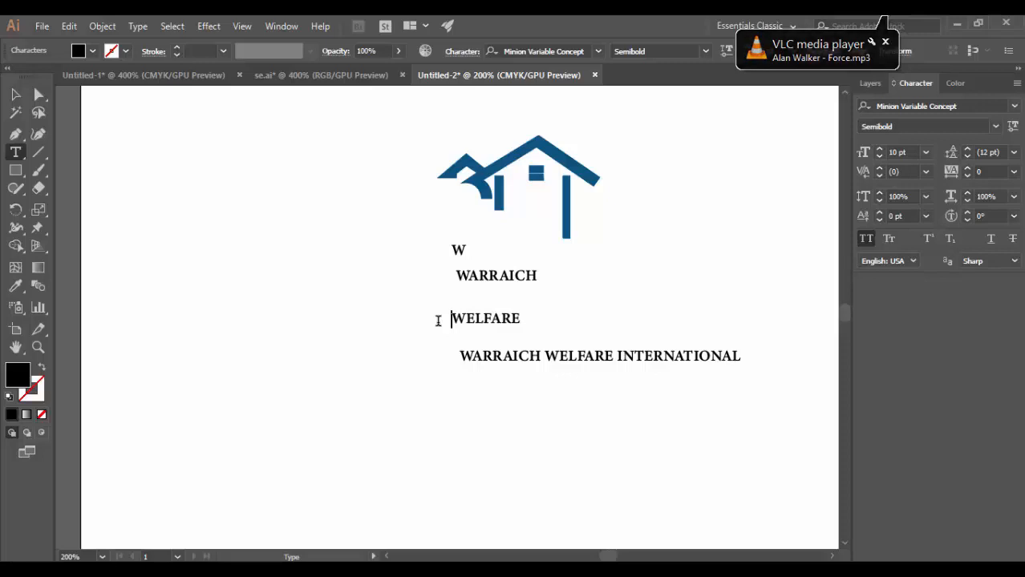
key("Delete")
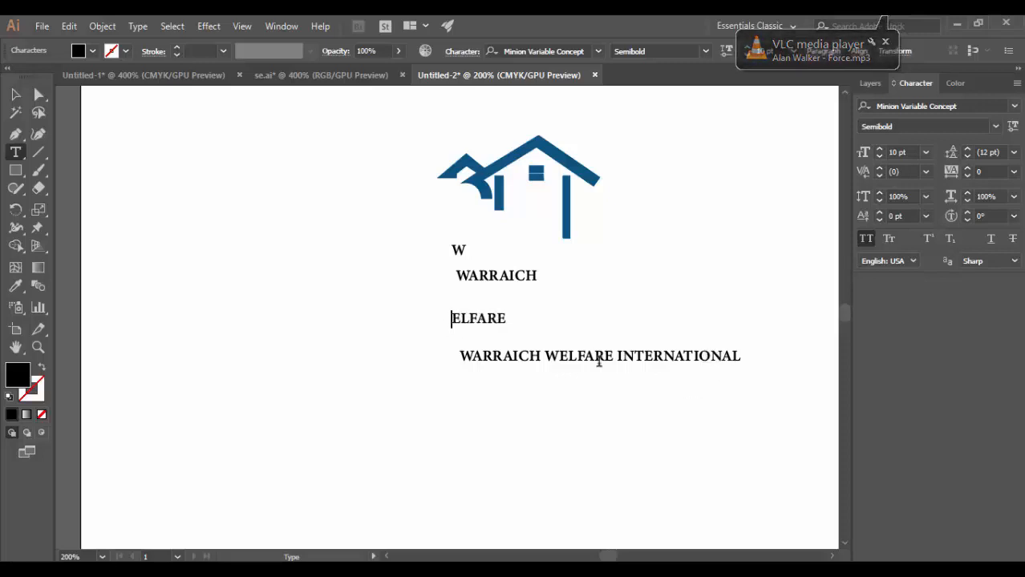
Trim the lowest copy to "INTERNATIONAL" and remove the initial W from "WARRAICH".
left_click_drag(614, 360, 451, 362)
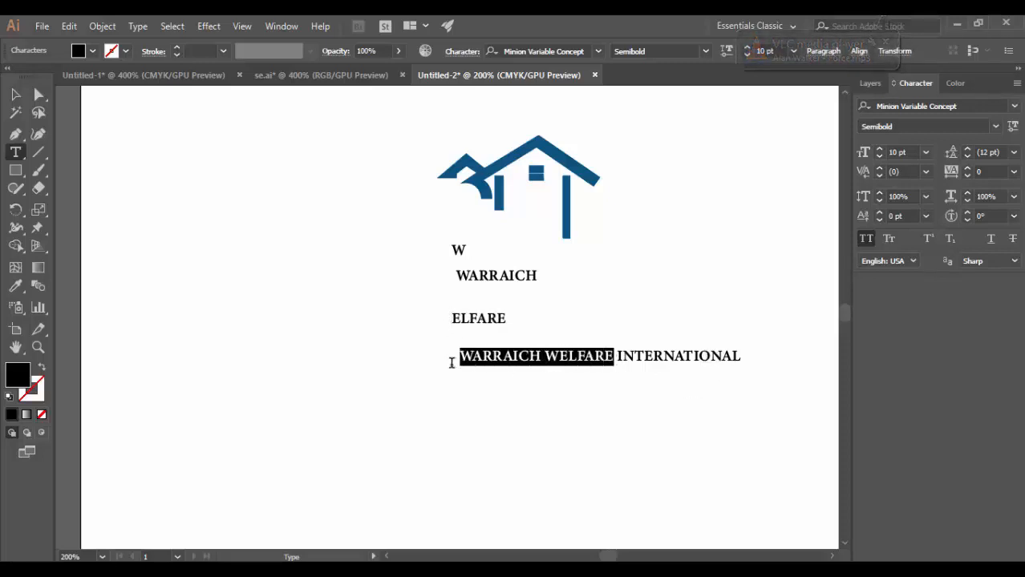
key("Delete")
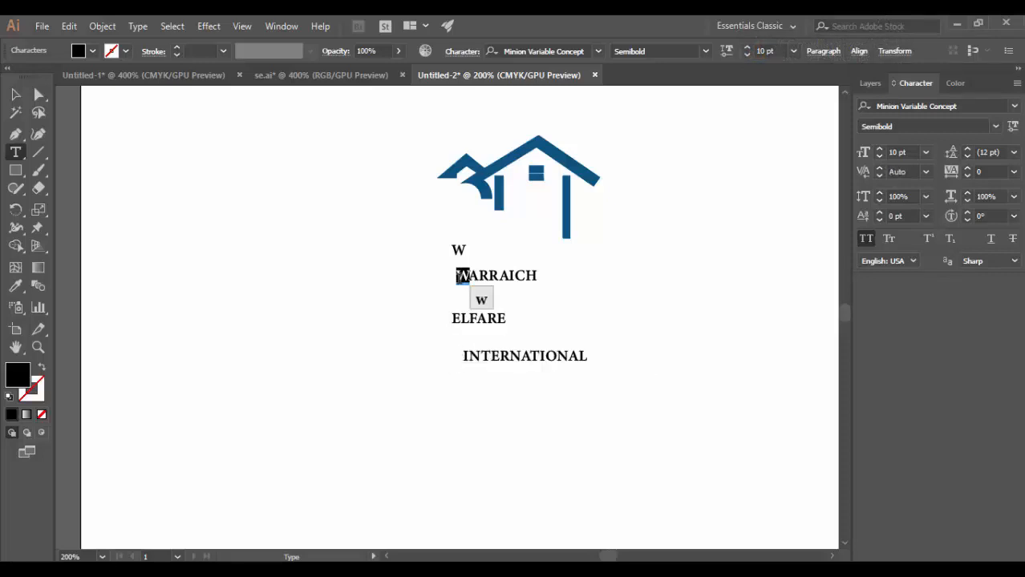
key("Delete")
Underline the three text lines "ARRAICH", "ELFARE" and "INTERNATIONAL" together.
left_click(15, 95)
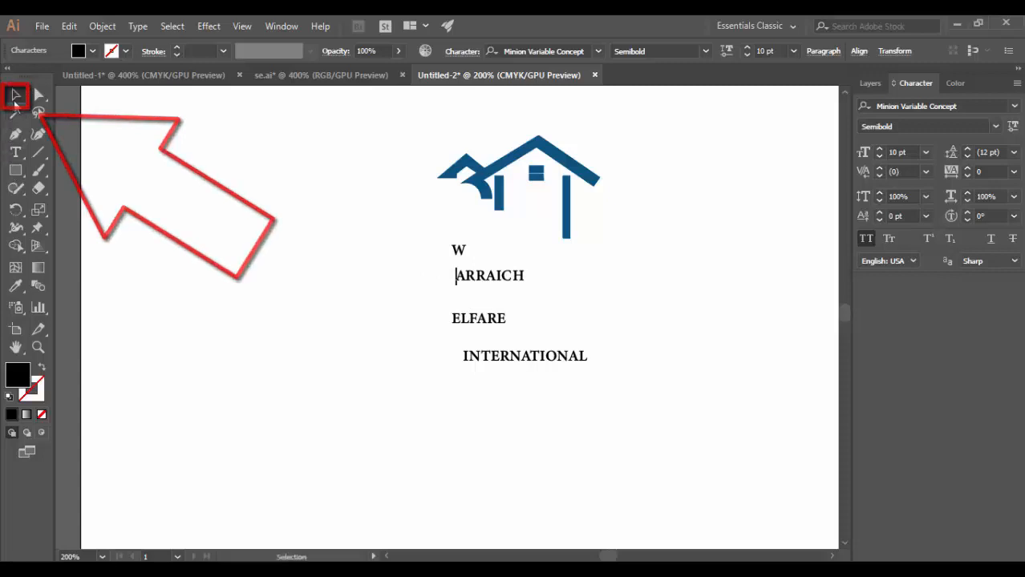
left_click(498, 275)
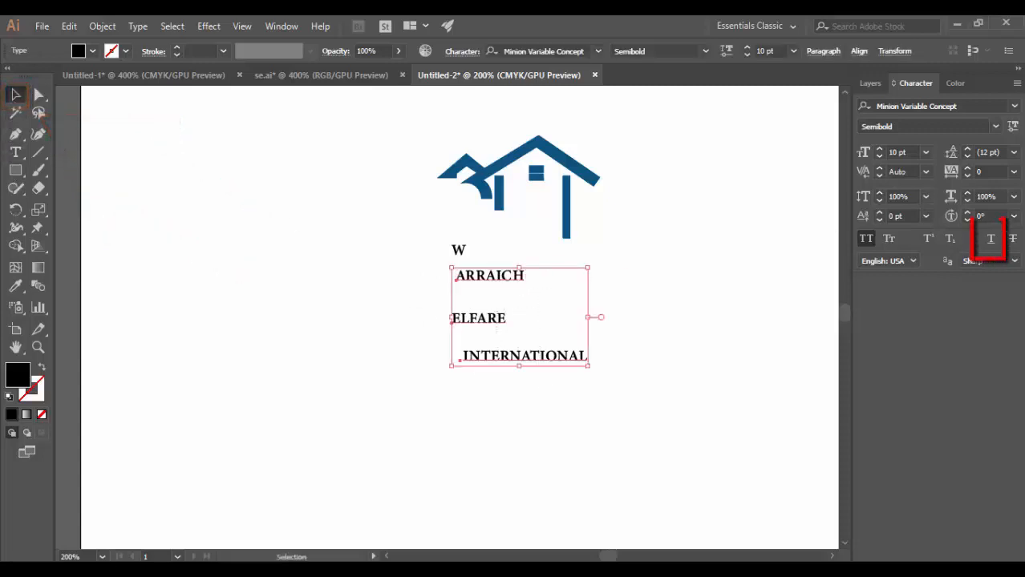
left_click(993, 243)
left_click(643, 267)
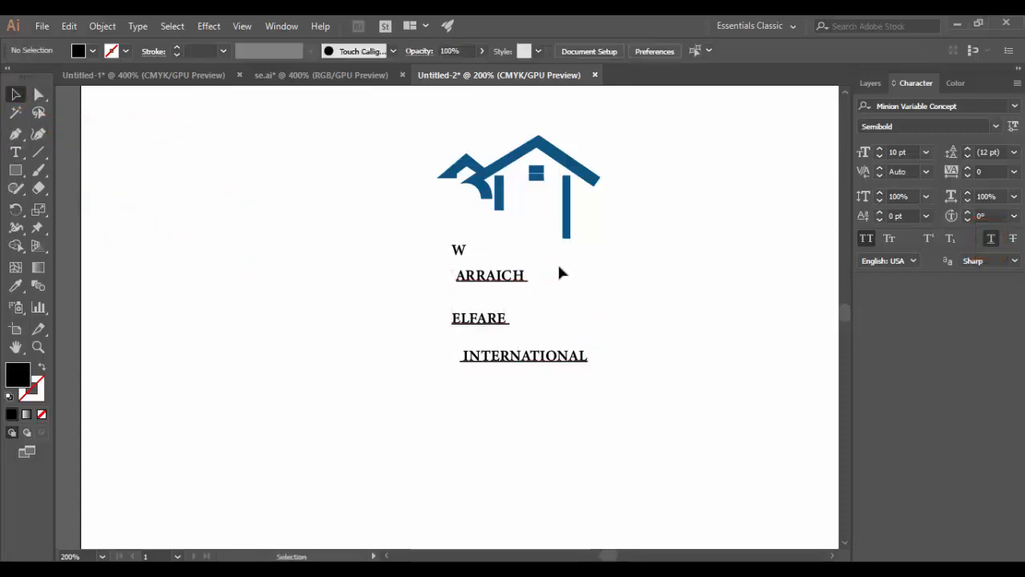
Move the "ARRAICH" text up beneath the short pillar of the house, beside the tall pillar.
key("z")
left_click(458, 325)
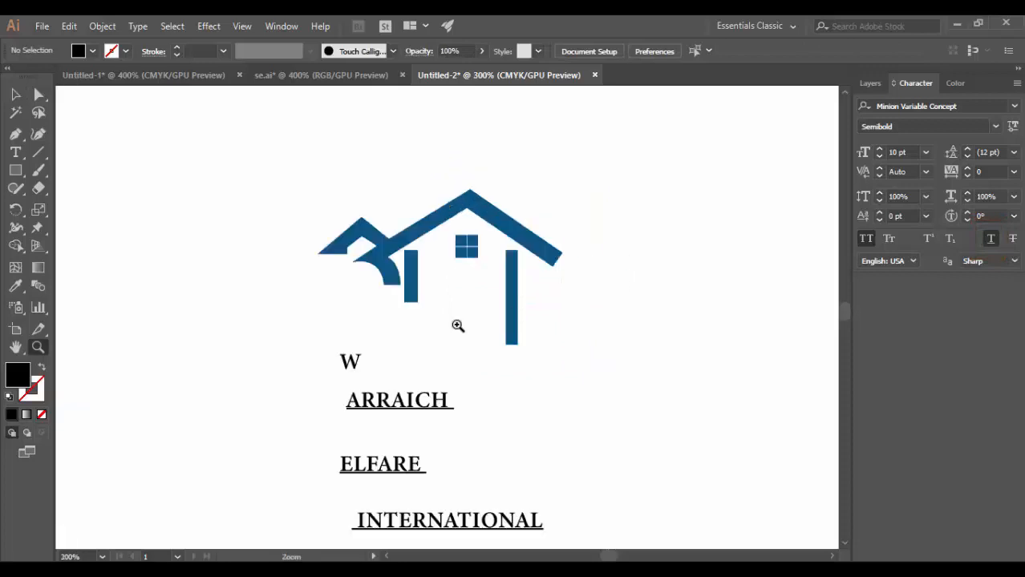
left_click(458, 324)
left_click(16, 96)
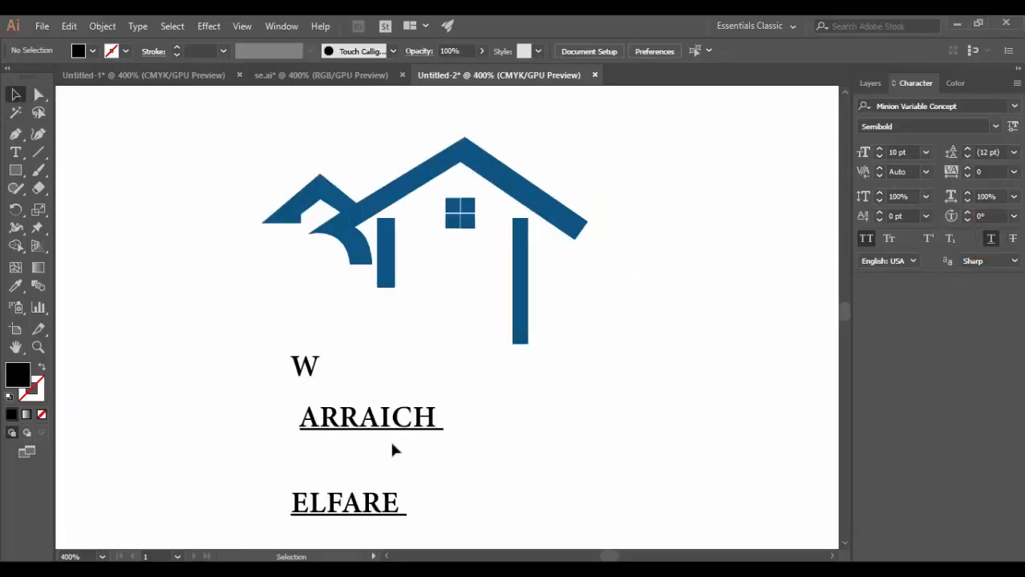
left_click_drag(359, 423, 406, 321)
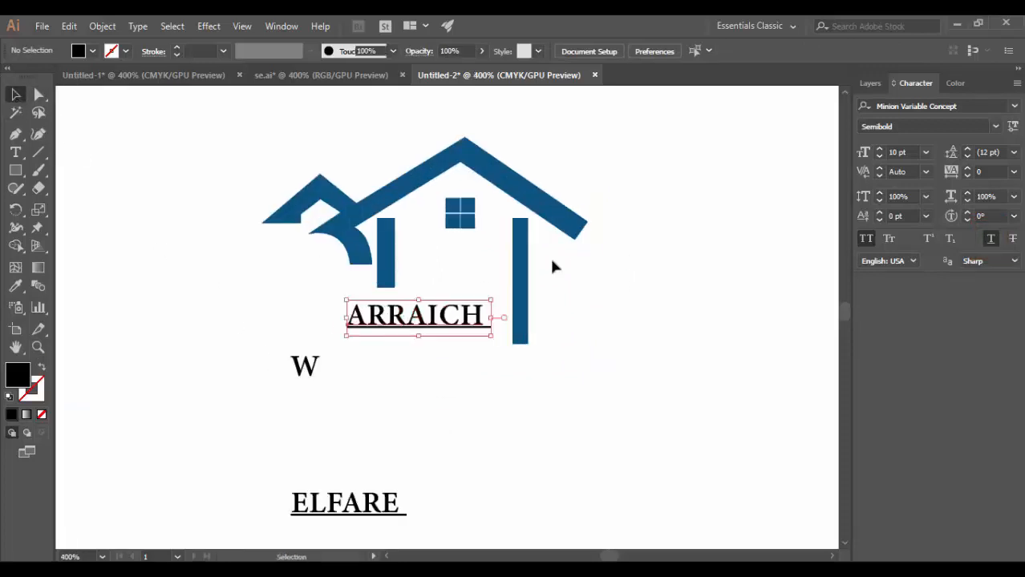
Set the "ARRAICH" font size to 18 pt and move it left so it ends before the tall pillar.
left_click(915, 153)
key("BackSpace")
key("BackSpace")
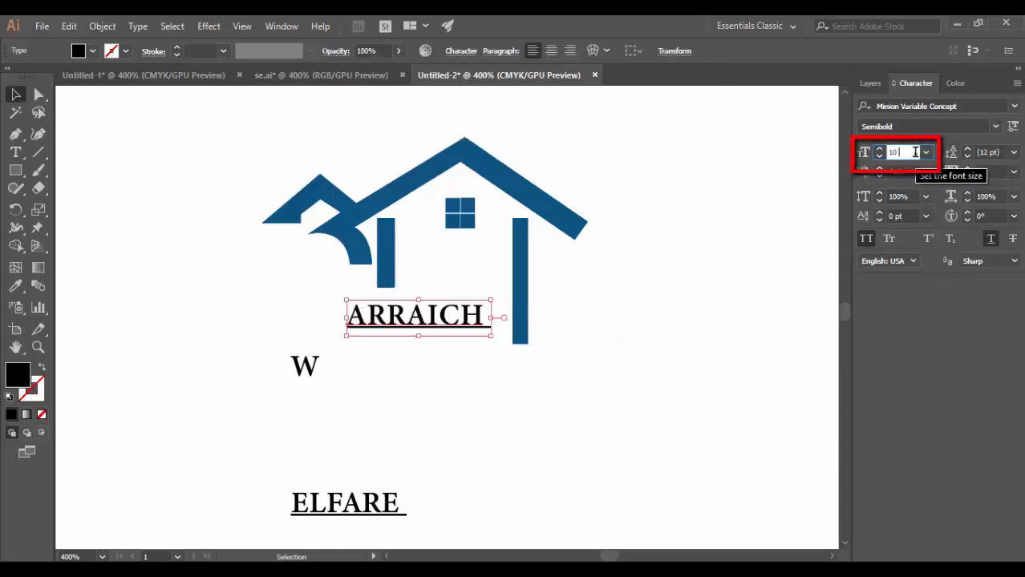
key("BackSpace")
type("8")
key("Return")
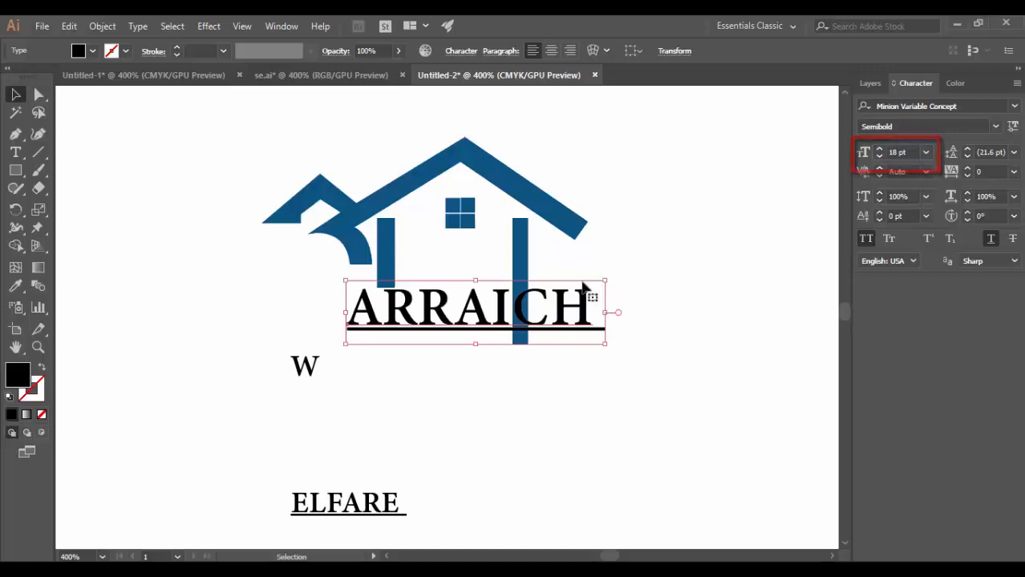
left_click_drag(473, 311, 377, 325)
left_click(561, 411)
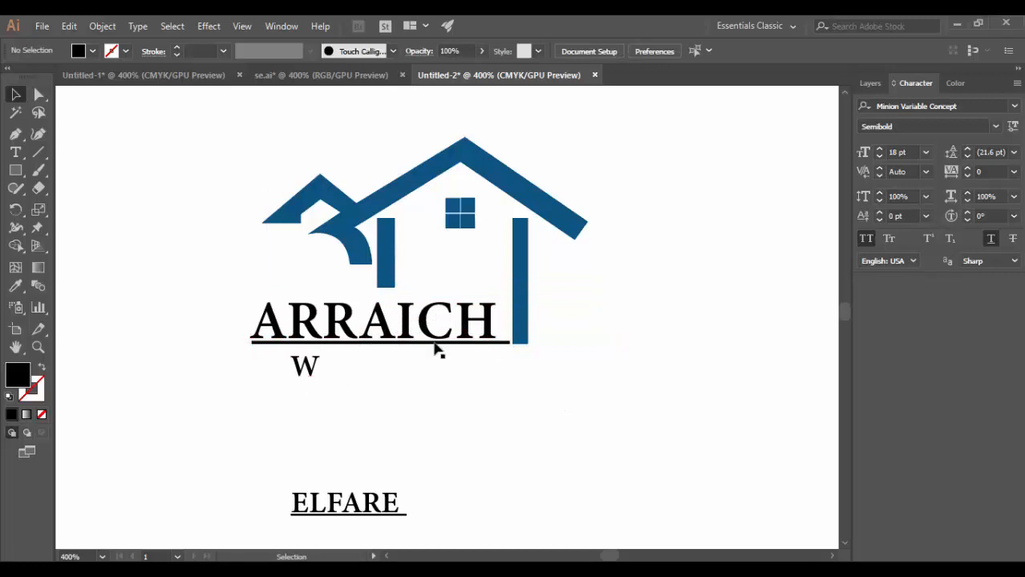
Remove the underline from "ARRAICH" and nudge the word right, close against the tall pillar.
left_click(411, 336)
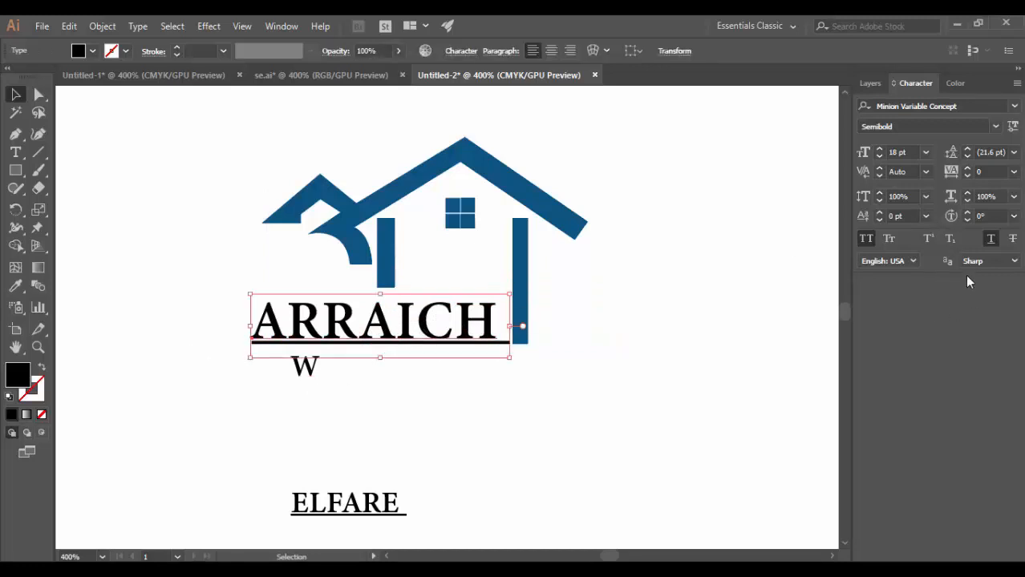
left_click(991, 240)
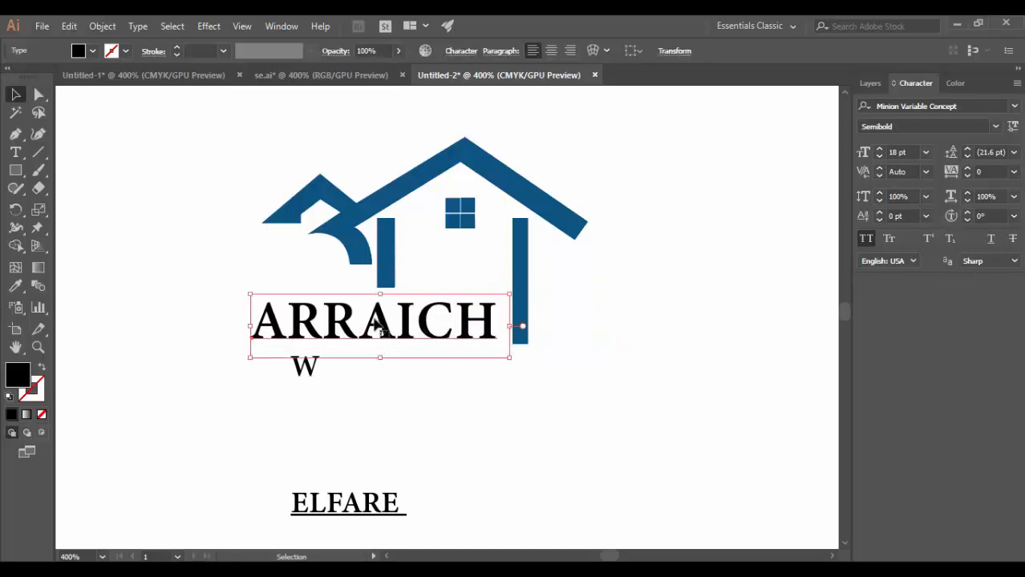
left_click_drag(380, 325, 389, 330)
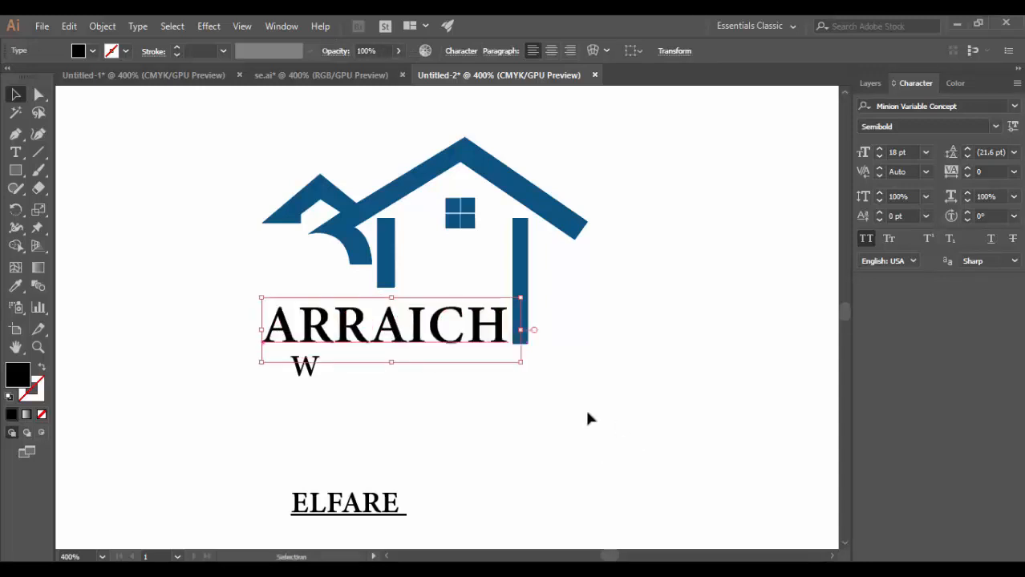
left_click(585, 419)
Enlarge the single "W" to about two text lines high and place it directly before "ARRAICH".
left_click_drag(316, 366, 316, 429)
mouse_move(226, 358)
left_mouse_down()
mouse_move(221, 332)
mouse_move(232, 347)
left_mouse_up()
left_click(568, 399)
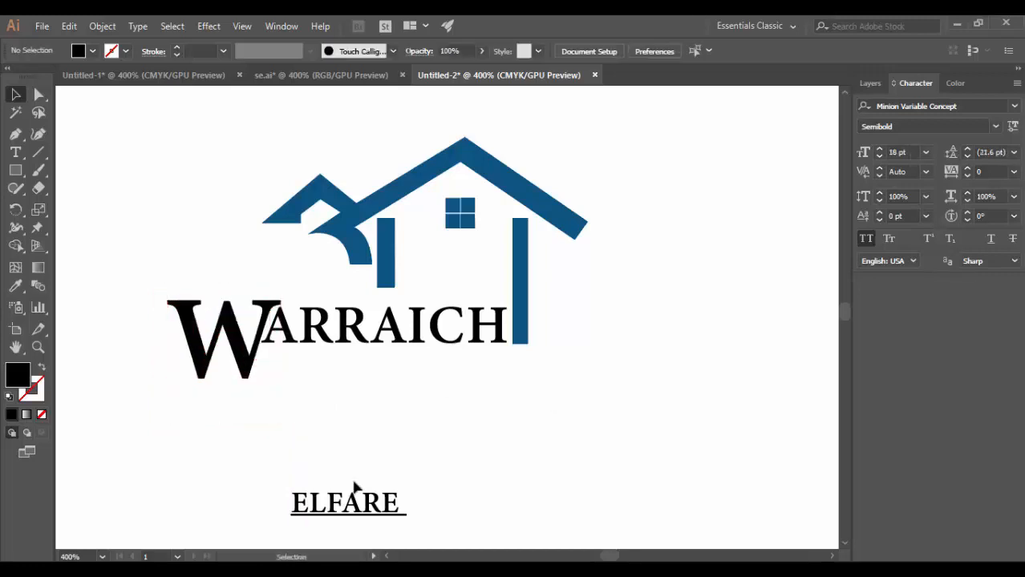
Enlarge "ELFARE" to 18 pt and align it directly under "ARRAICH", beside the large W.
left_click_drag(348, 504, 491, 452)
left_click_drag(362, 407, 349, 387)
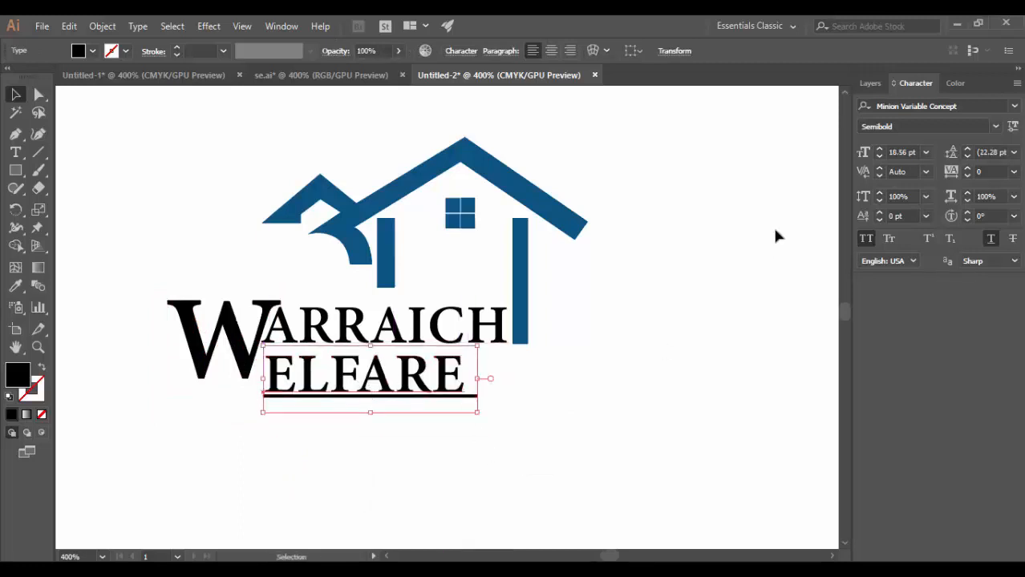
left_click(879, 155)
left_click(560, 451)
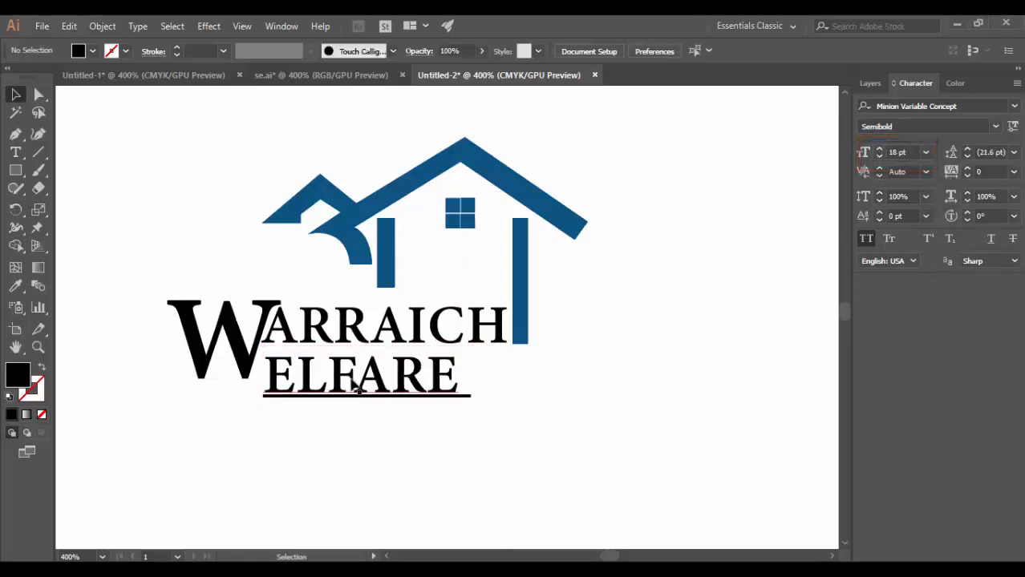
Enlarge the large W to about 51 pt and shift it left so it spans both text lines beside "ARRAICH" and "ELFARE".
left_click(343, 384)
left_click(221, 339)
left_click_drag(275, 417, 318, 461)
left_click_drag(240, 340, 215, 328)
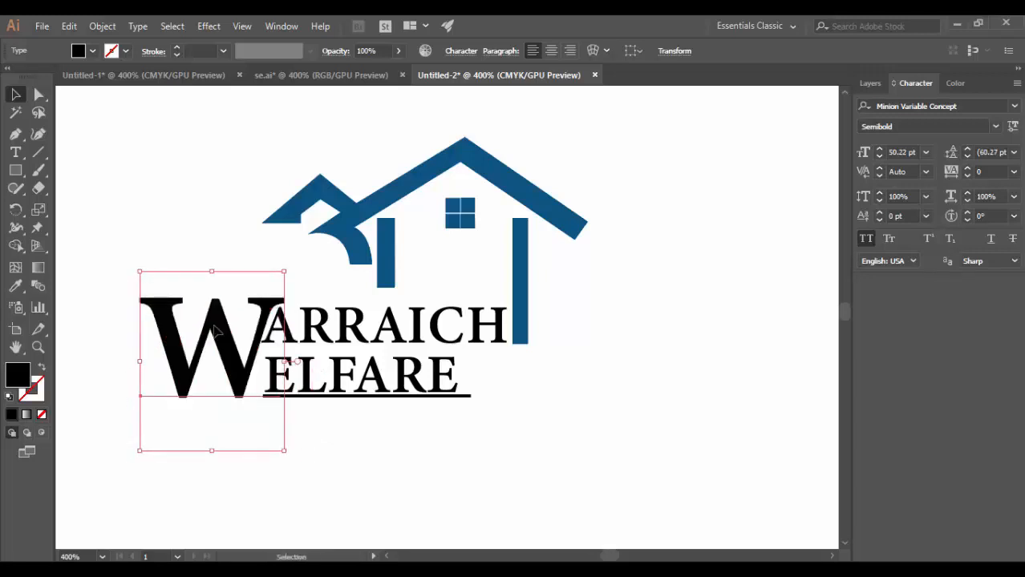
left_click(537, 431)
left_click(332, 375)
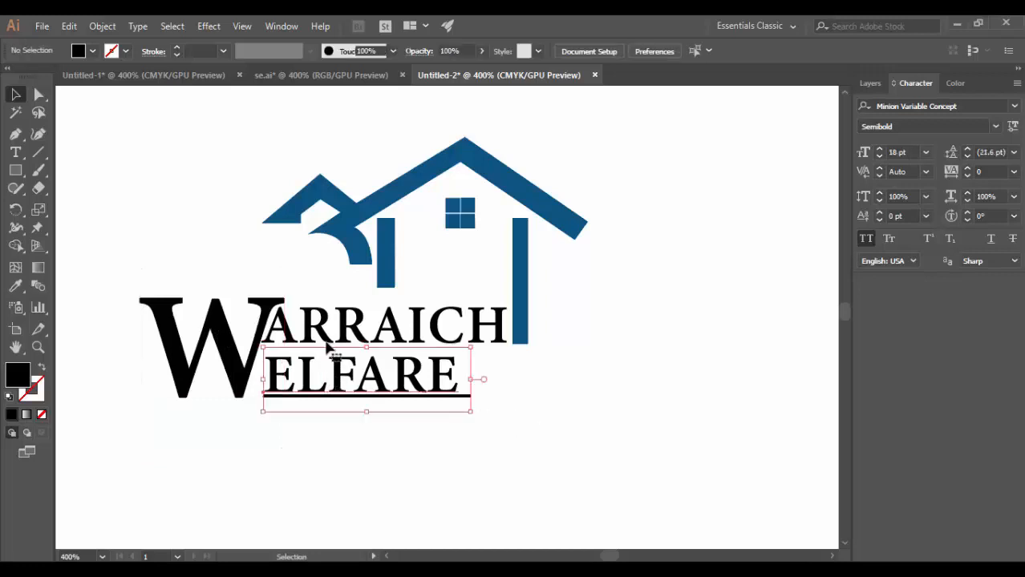
left_click_drag(208, 329, 196, 328)
left_click(349, 419)
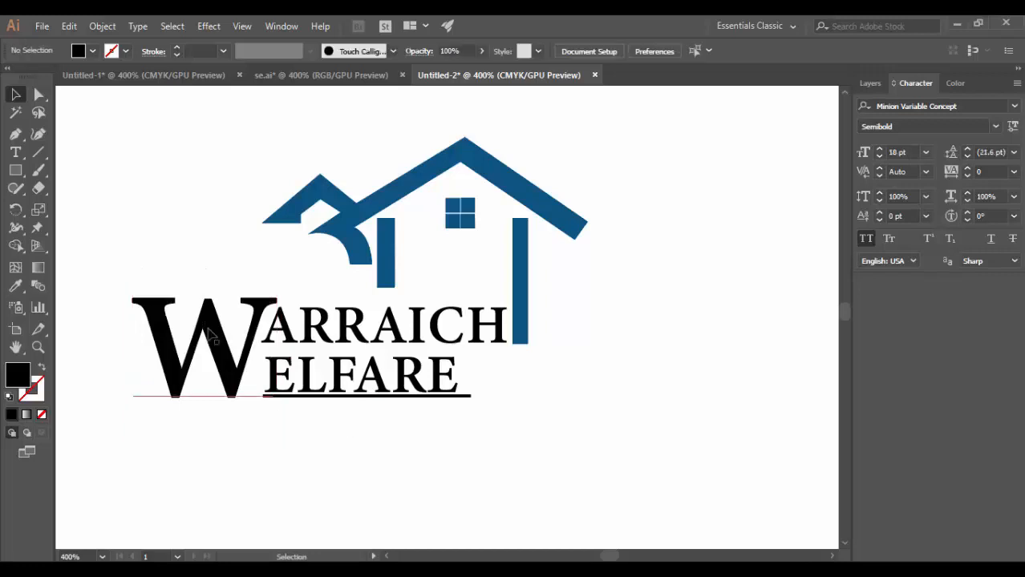
left_click(270, 390)
left_click_drag(272, 445, 281, 455)
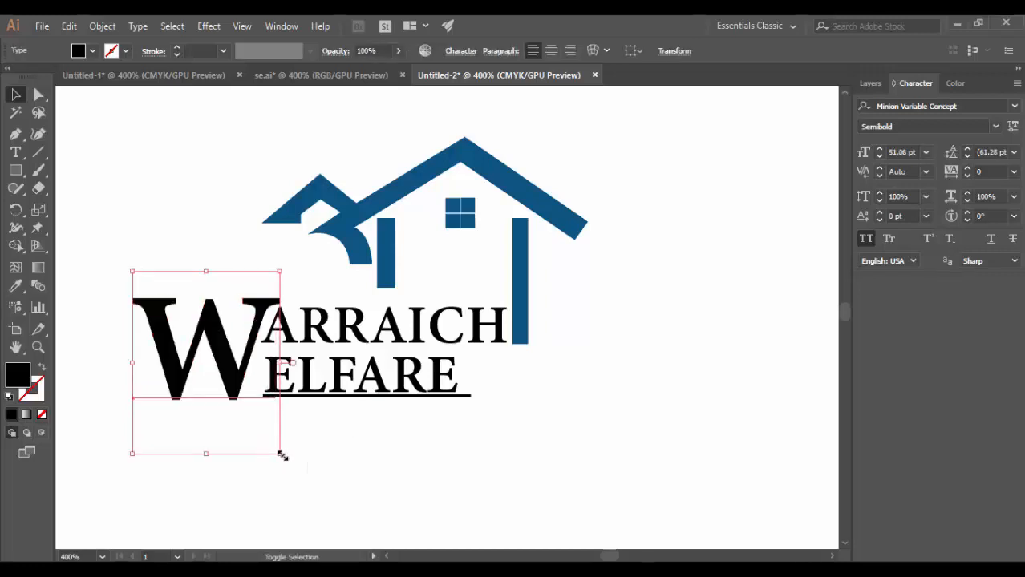
left_click(467, 440)
Narrow "ELFARE" slightly to 98.39% horizontal scale at a font size of 18 pt.
left_click(393, 389)
left_click_drag(469, 408, 474, 412)
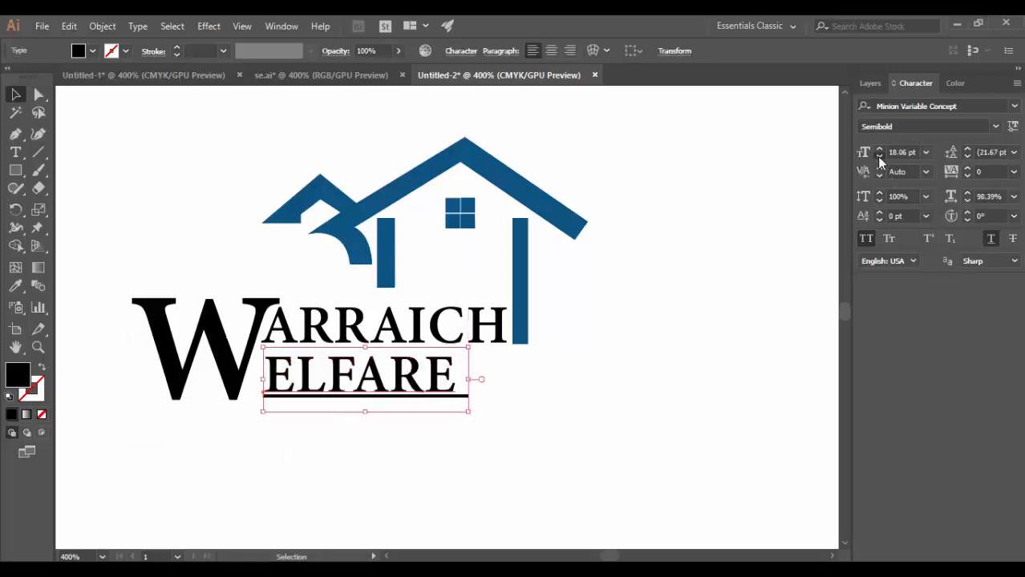
key("ctrl+z")
Move "INTERNATIONAL" directly beneath "ELFARE", enlarge it to 14 pt and remove its underline.
scroll(535, 417, "down", 3)
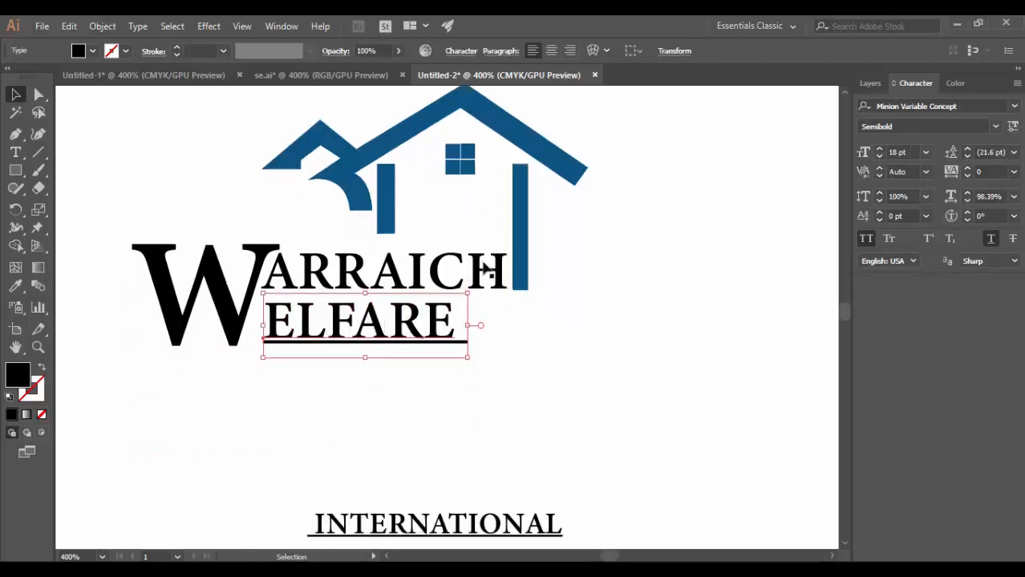
left_click_drag(484, 514, 374, 370)
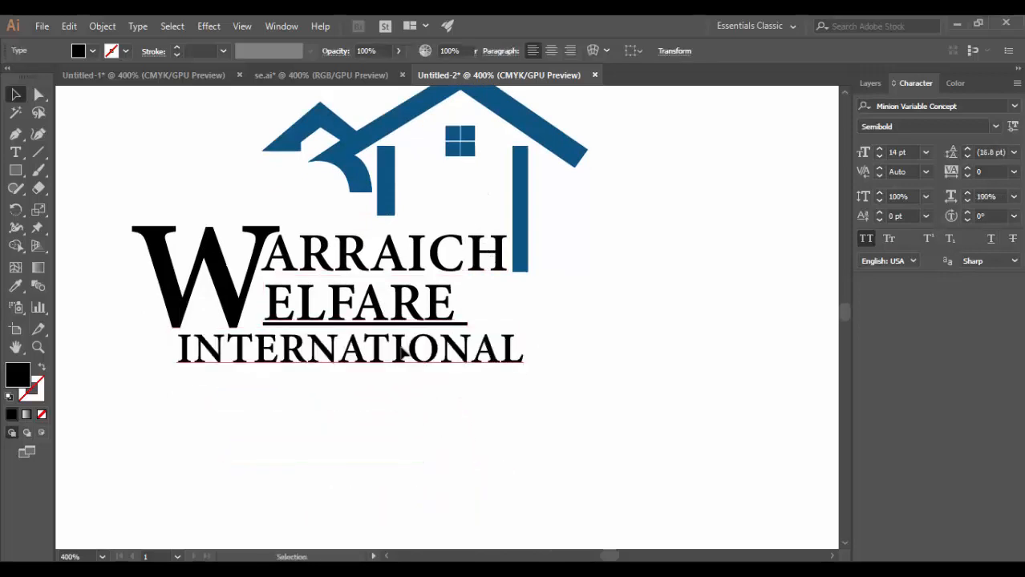
mouse_move(406, 351)
left_mouse_down()
mouse_move(449, 348)
mouse_move(411, 345)
left_mouse_up()
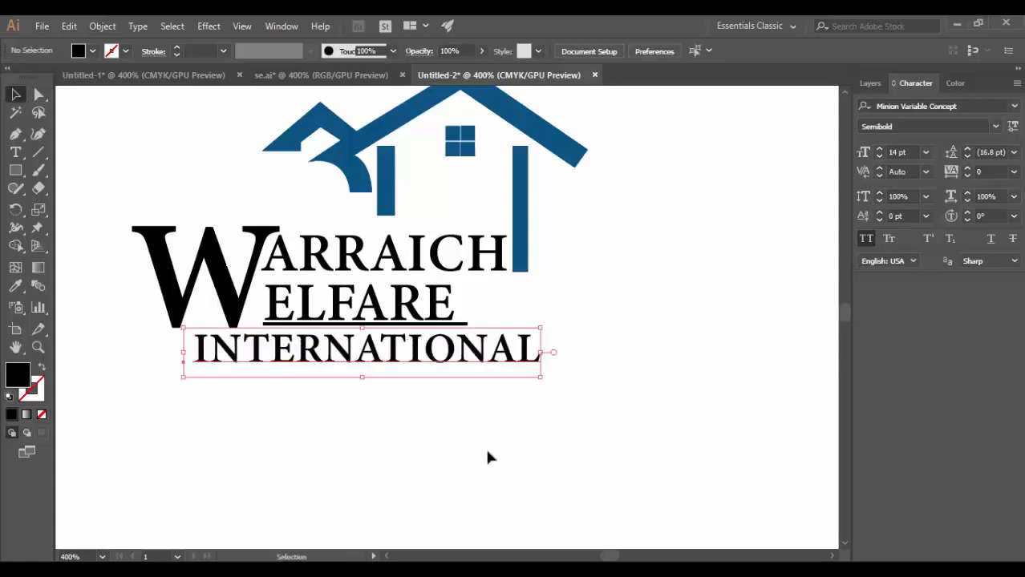
left_click(472, 418)
Fill the large W and all three lines of logo text with the dark grey 58585a.
scroll(447, 411, "up", 2)
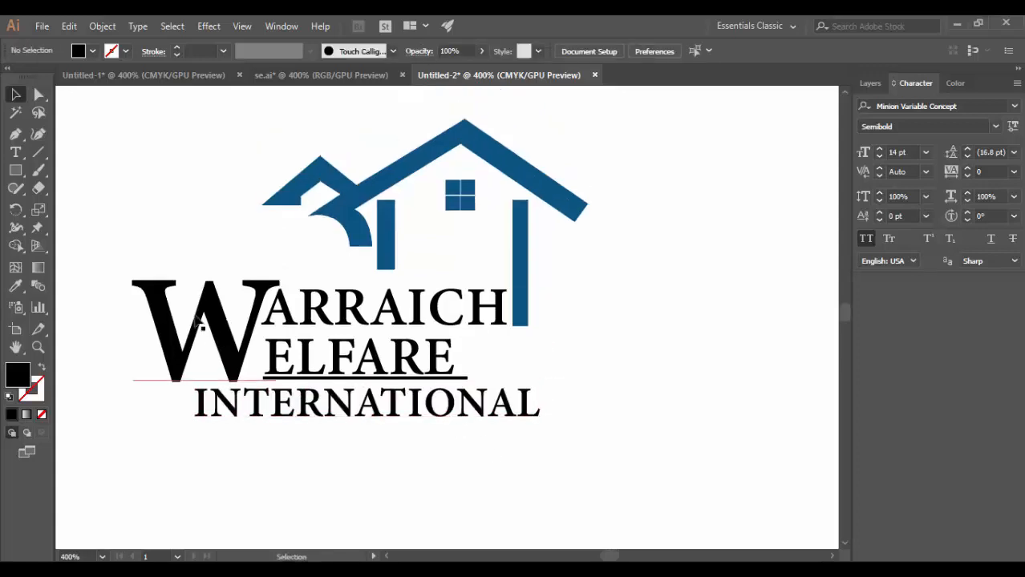
left_click(199, 321)
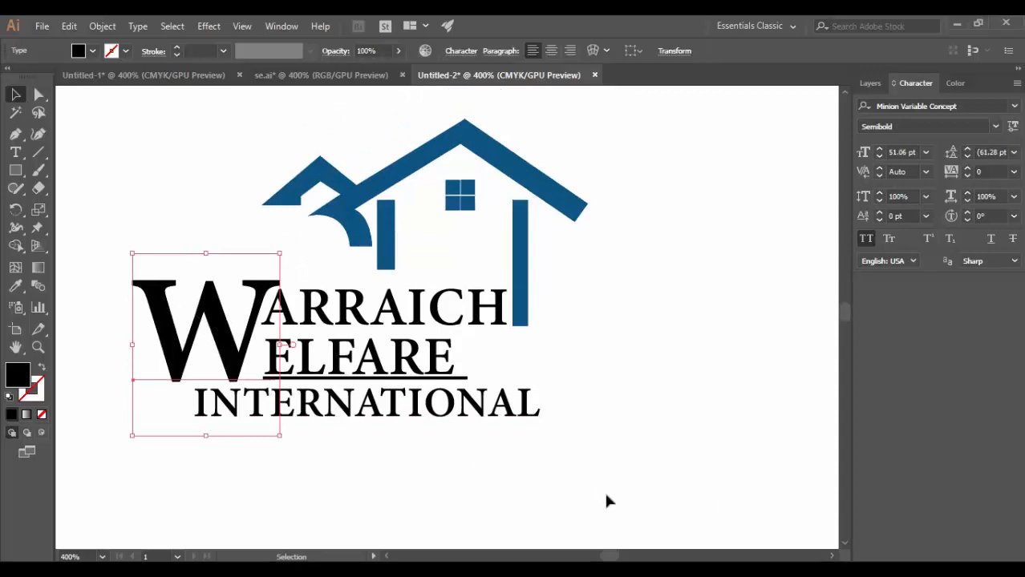
left_click_drag(237, 328, 231, 326)
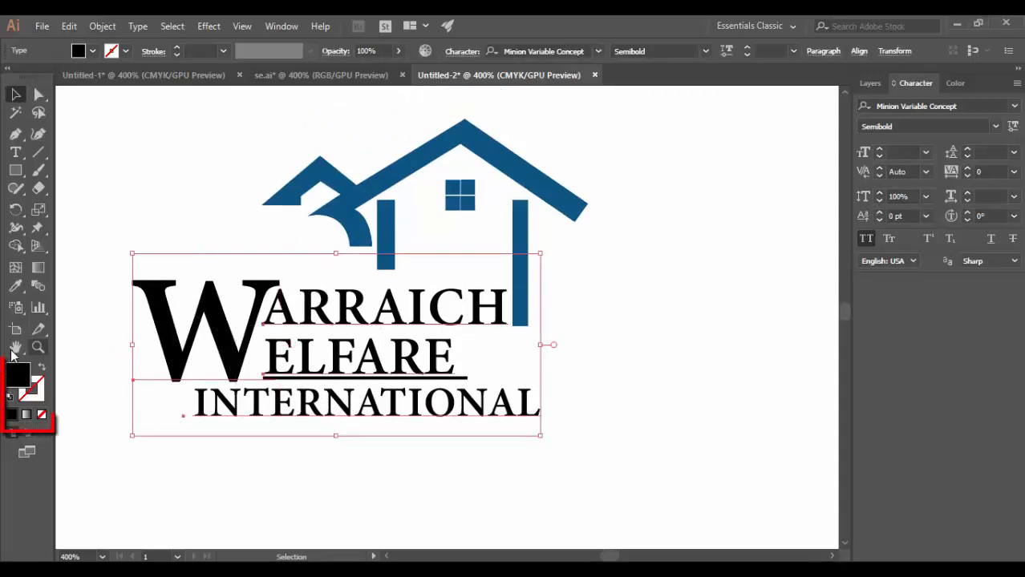
double_click(19, 374)
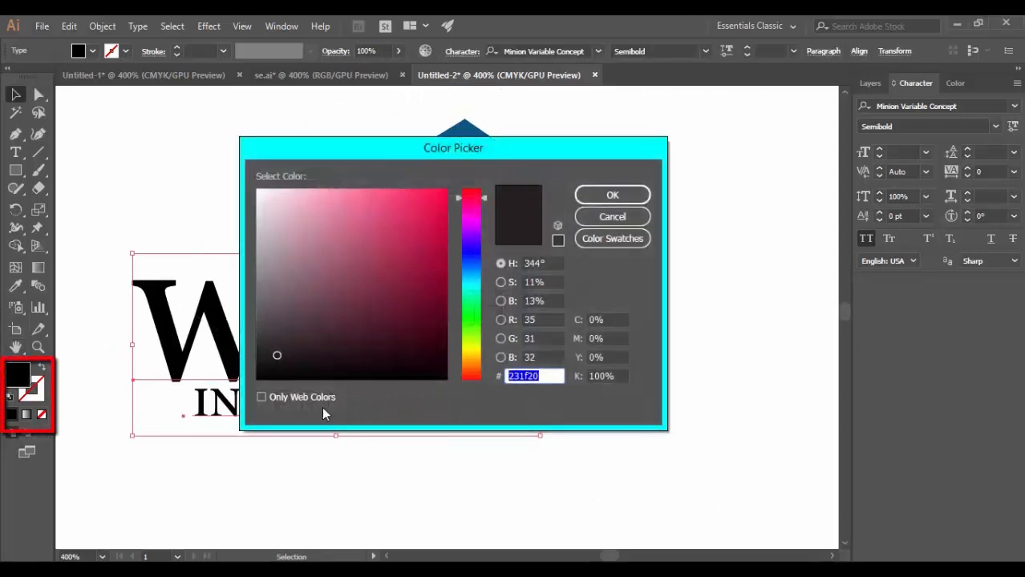
type("58585")
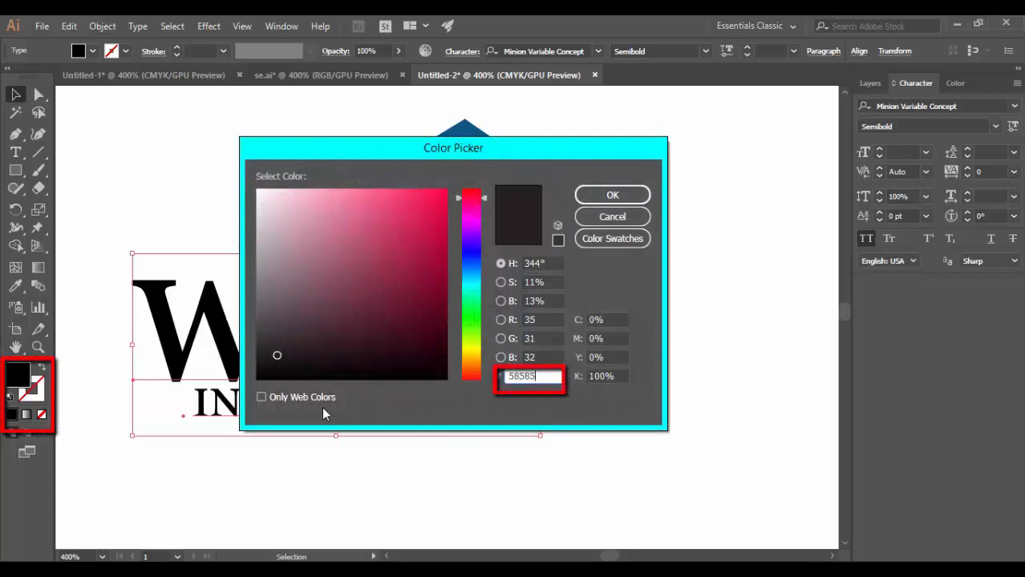
type("a")
key("Return")
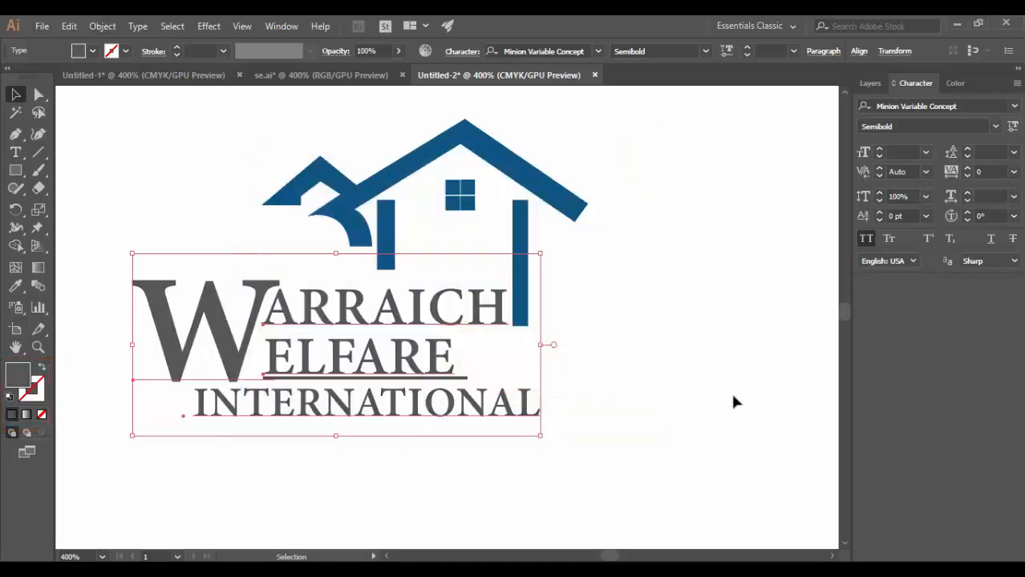
Group the whole house logo together with its text.
left_click(732, 396)
left_click_drag(551, 484, 343, 238)
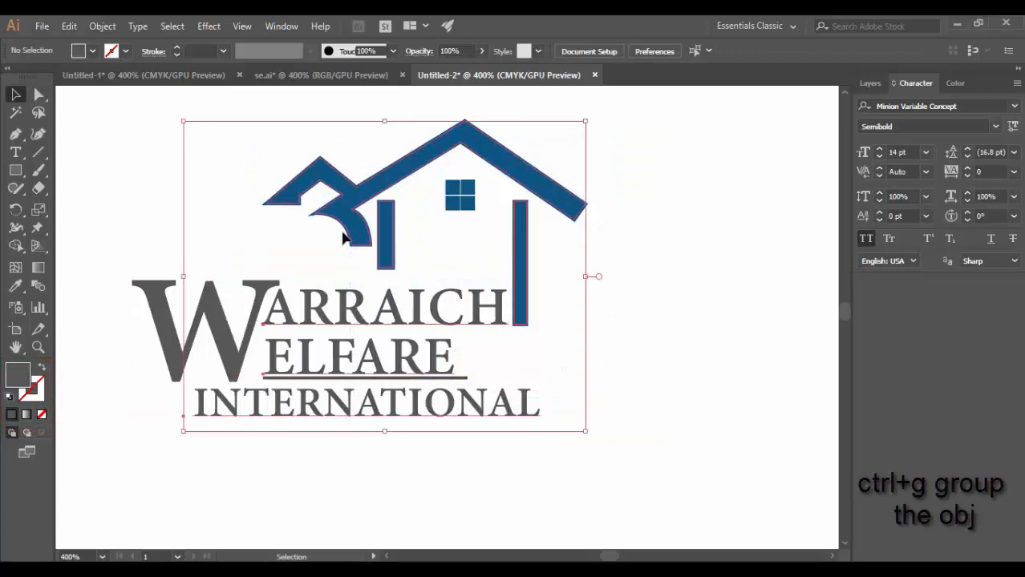
key("ctrl+a")
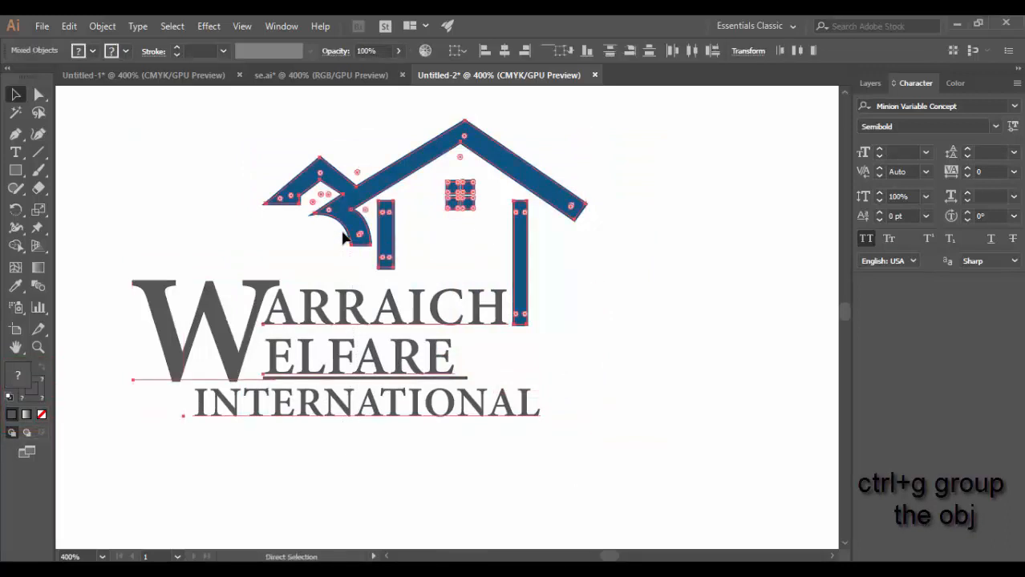
key("ctrl+g")
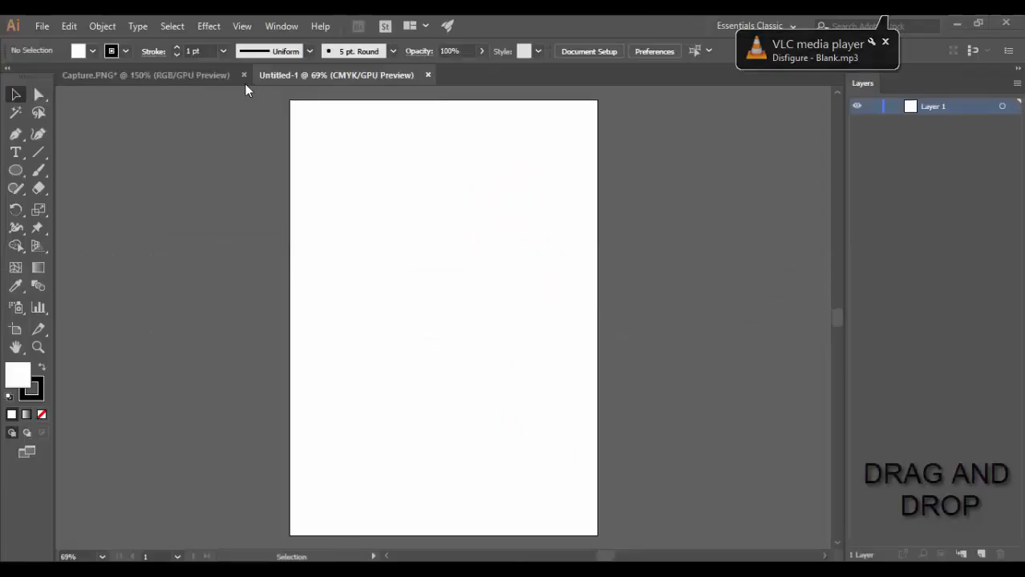
Bring the blue sun-shaped logo image from Capture.PNG onto the artboard of the Untitled-1 document.
left_click(195, 75)
left_click_drag(489, 243, 435, 295)
left_click(443, 160)
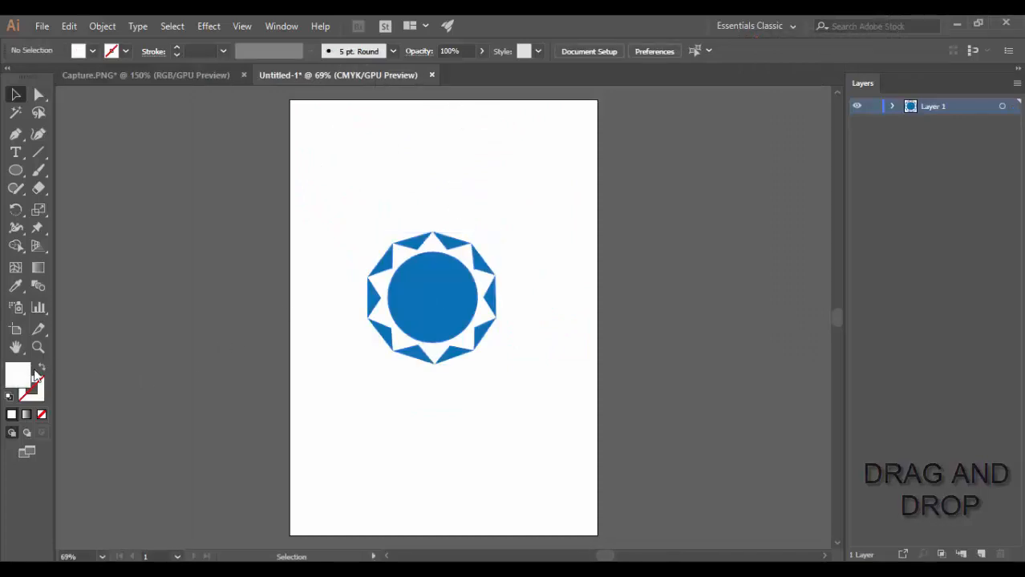
Set the fill to none and the stroke to red ff0000.
left_click(42, 374)
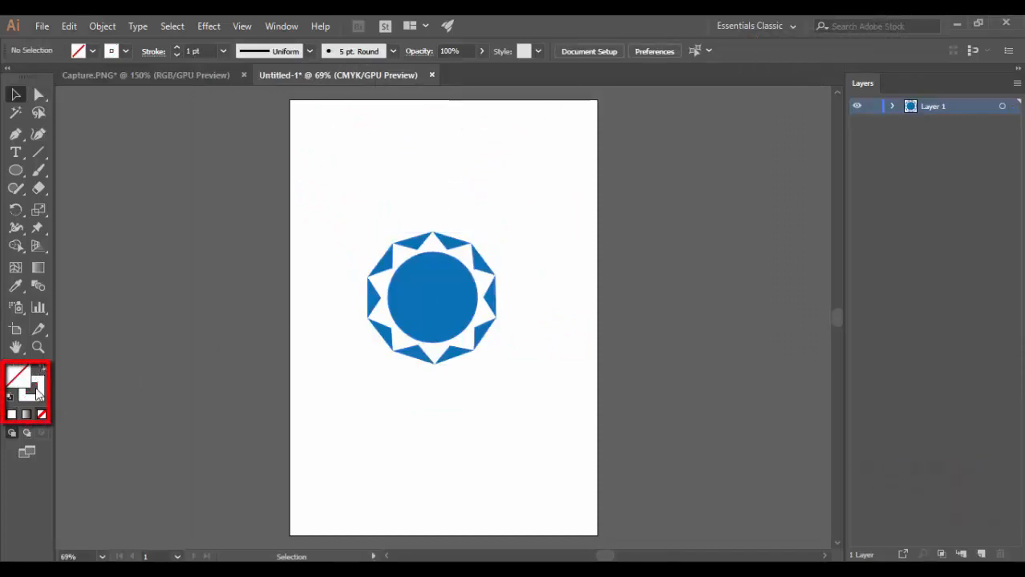
left_click(36, 391)
double_click(35, 391)
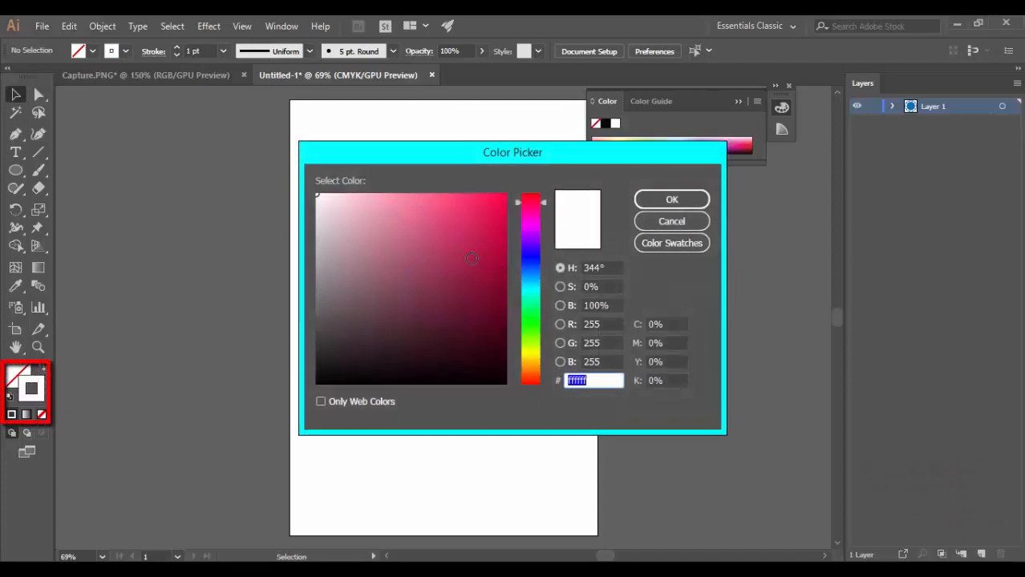
left_click_drag(496, 205, 507, 193)
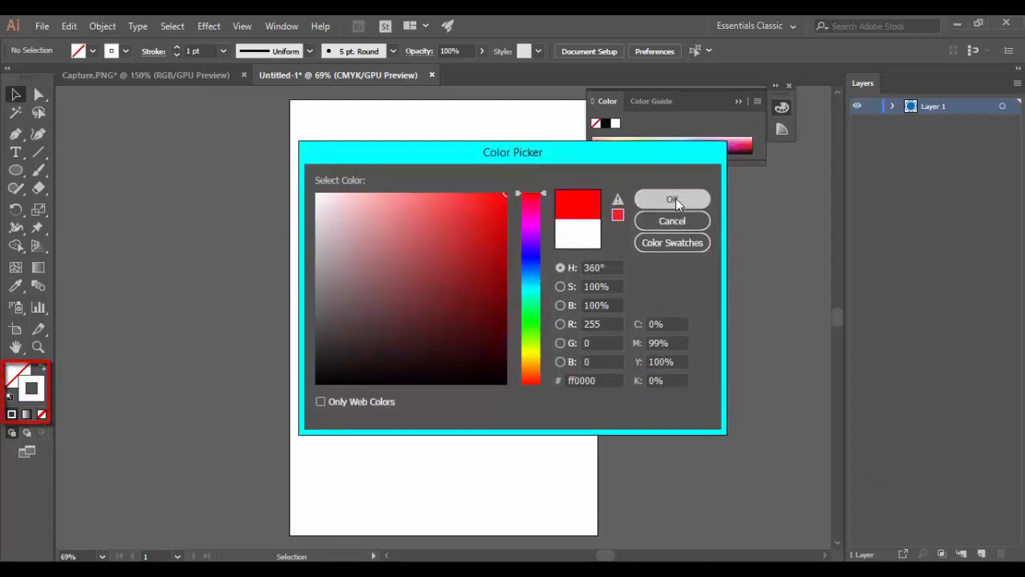
left_click(673, 199)
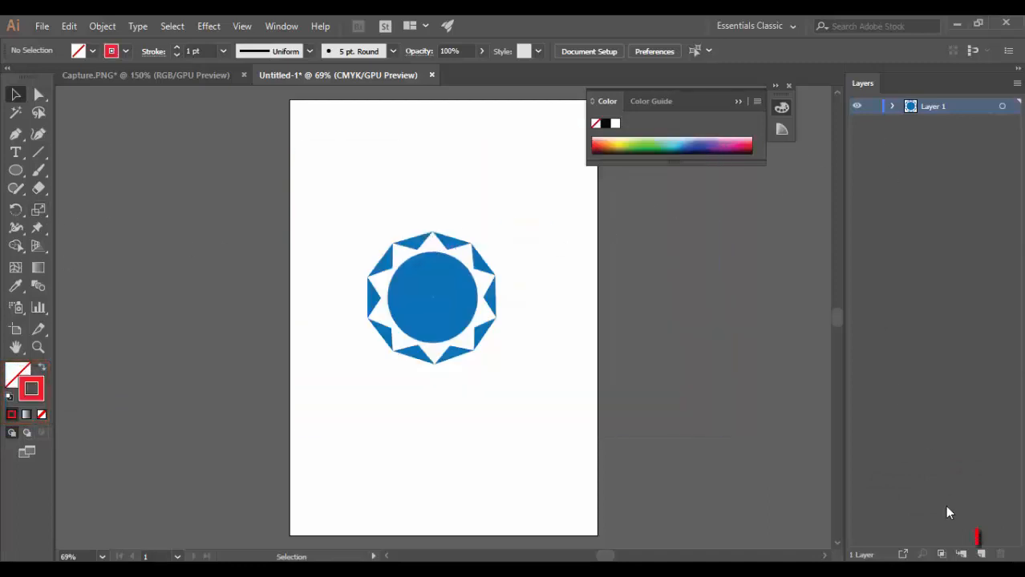
Add a new layer above the reference image and lock Layer 1.
left_click(985, 553)
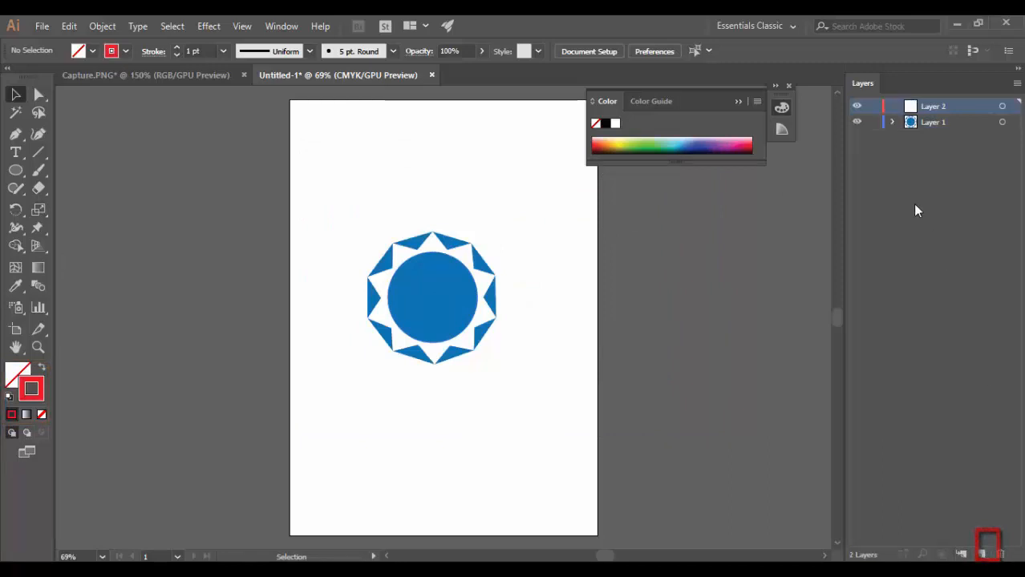
left_click(873, 122)
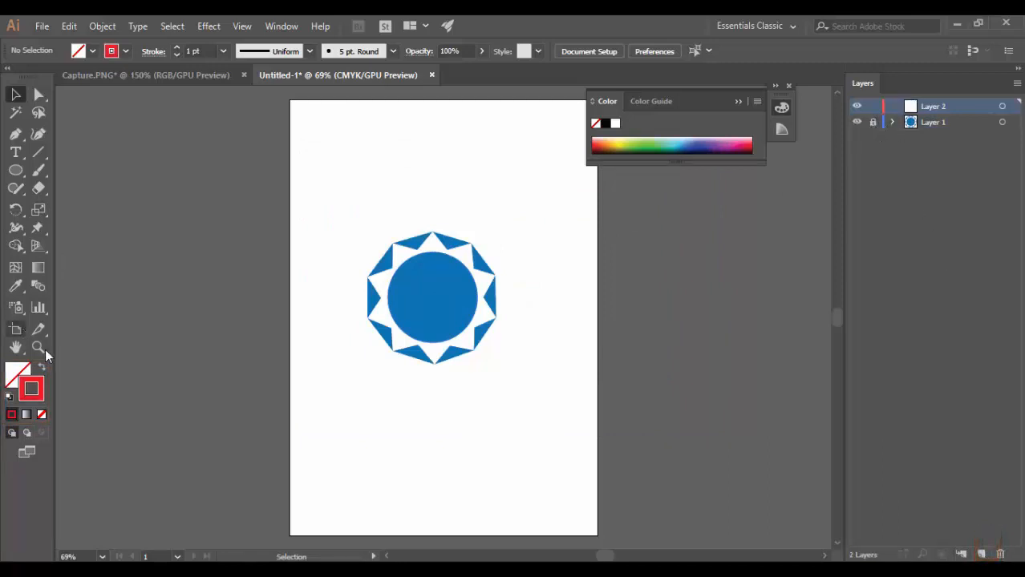
Draw an unfilled red-stroked ellipse about 2.40 by 2.43 in, fitted to the edge of the blue central disc.
left_click(462, 318)
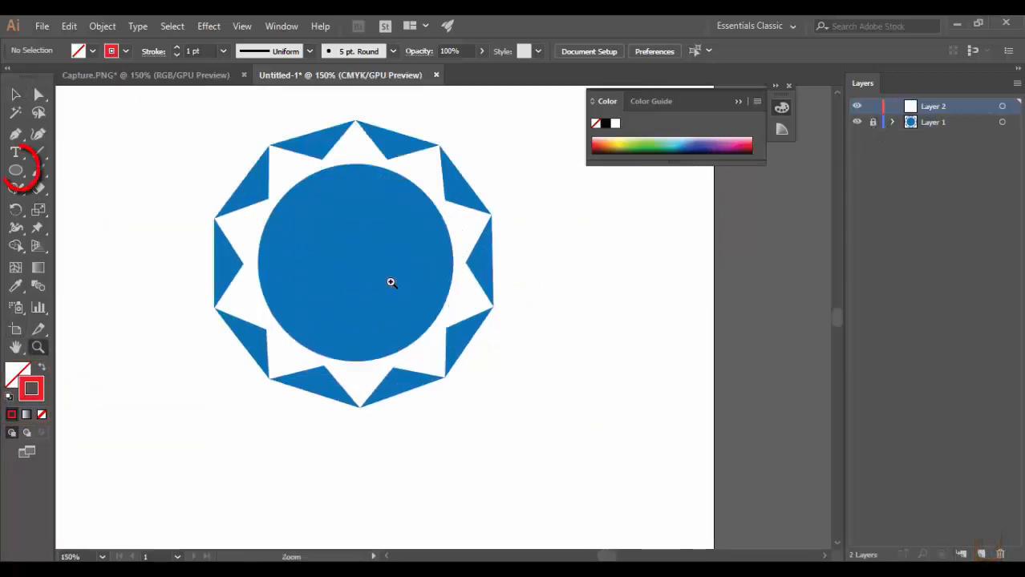
left_click(15, 168)
left_click_drag(302, 228, 418, 413)
key("shift")
left_click_drag(396, 324, 355, 312)
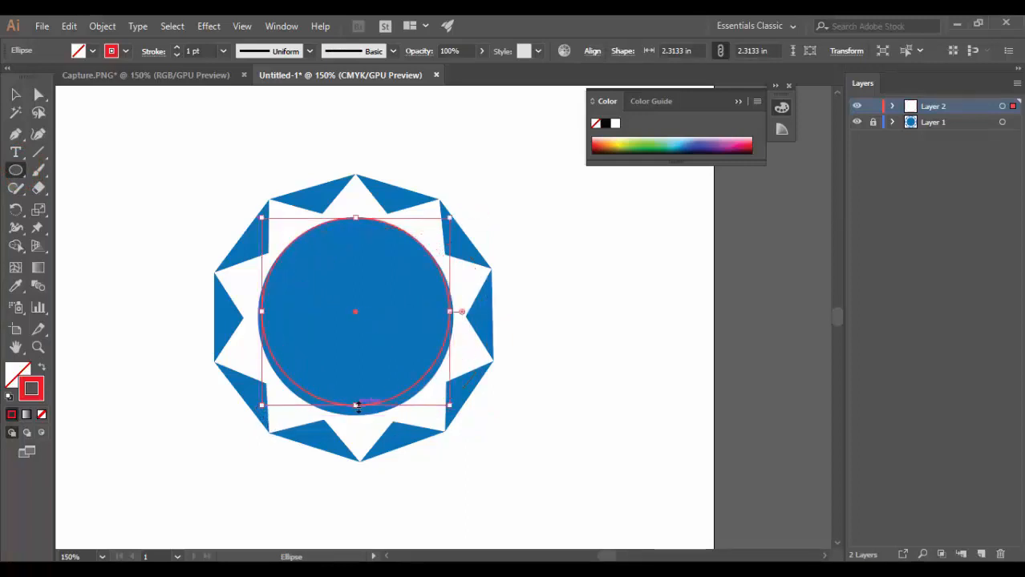
left_click_drag(357, 407, 356, 415)
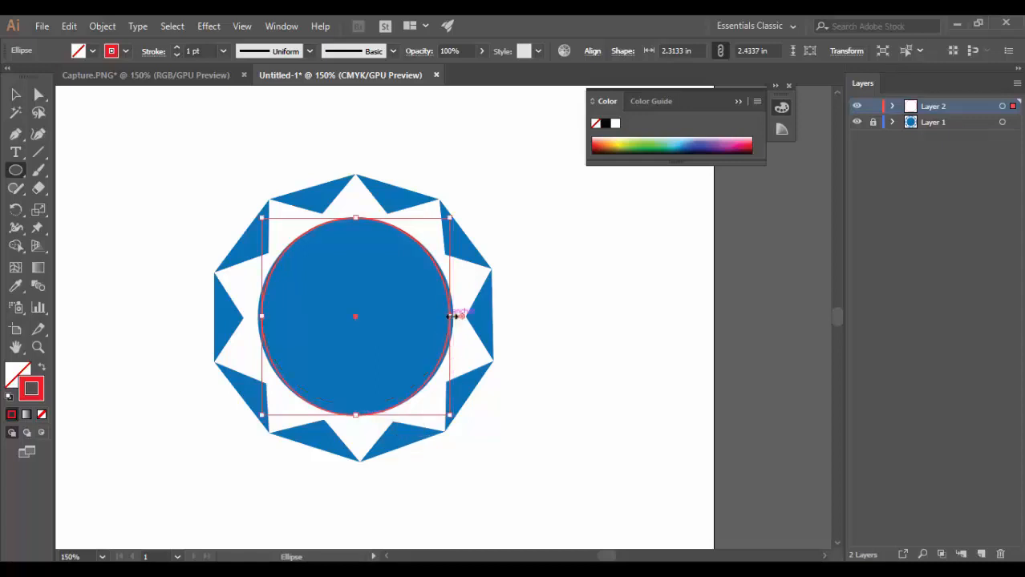
left_click_drag(451, 317, 454, 316)
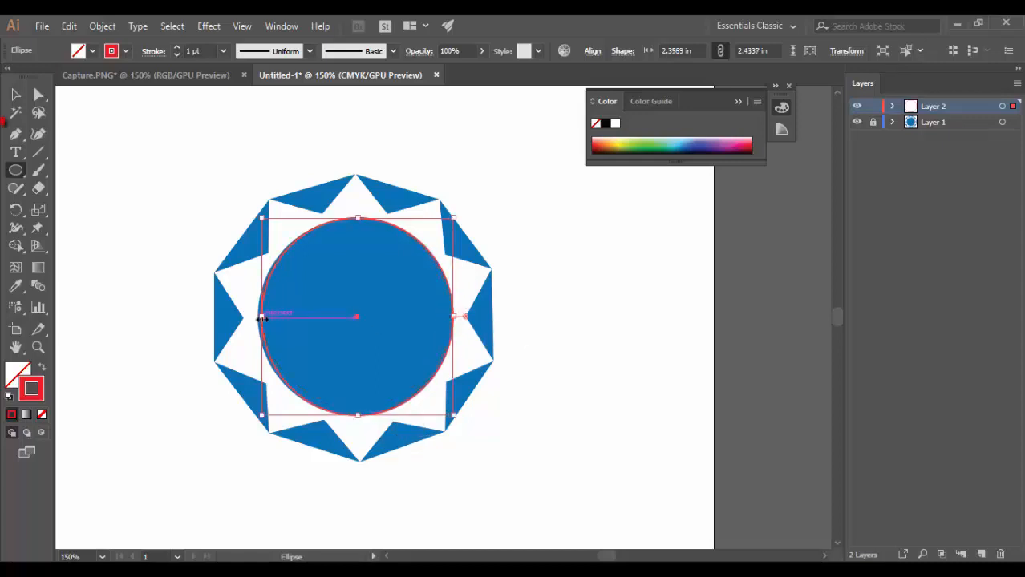
left_click_drag(262, 317, 258, 316)
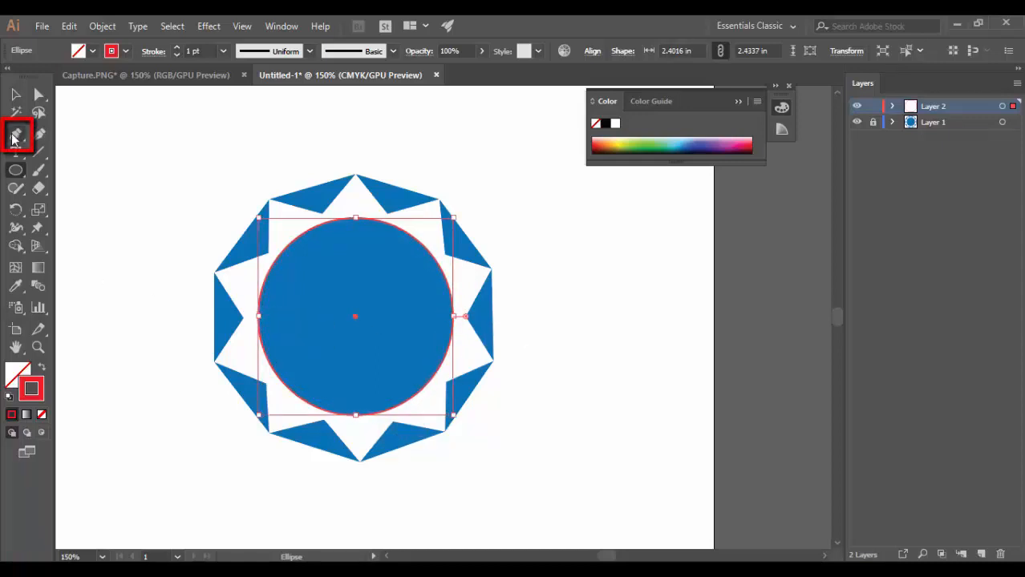
Trace the sun logo's ten-sided outer outline with the Pen tool as a closed path through its corner points.
left_click(13, 138)
left_click(269, 198)
left_click(356, 174)
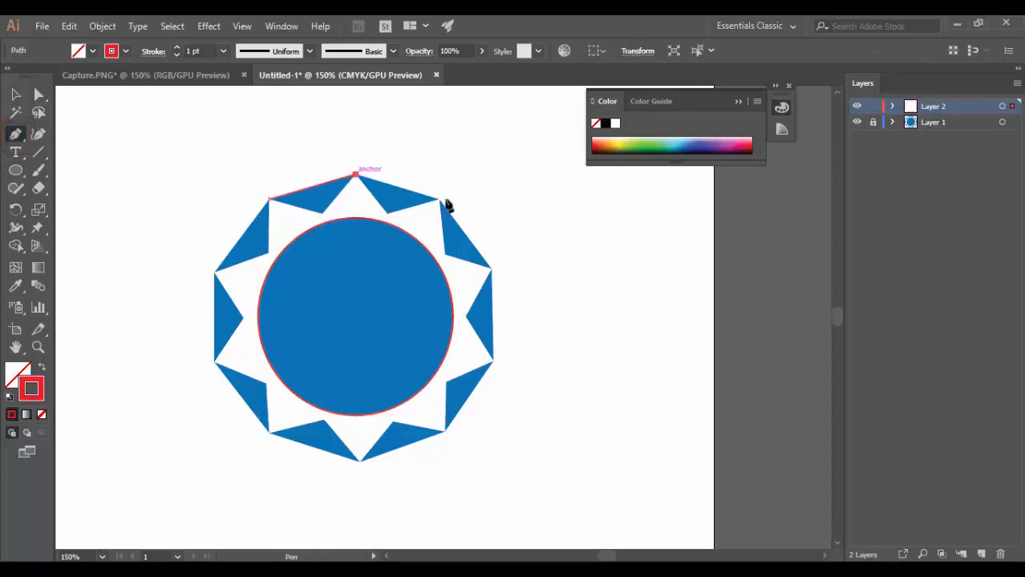
left_click(439, 199)
left_click(491, 268)
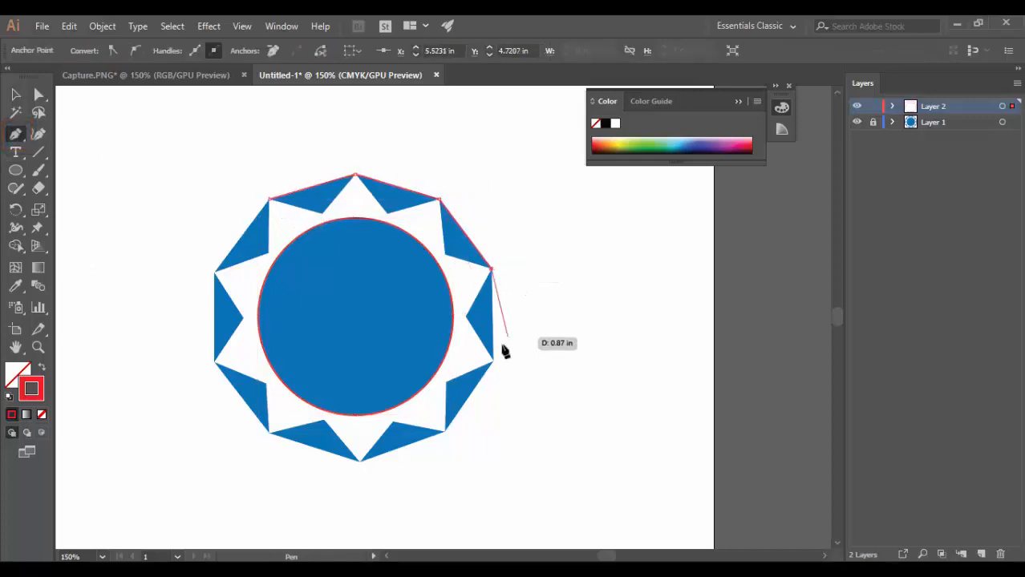
left_click(494, 361)
left_click(445, 431)
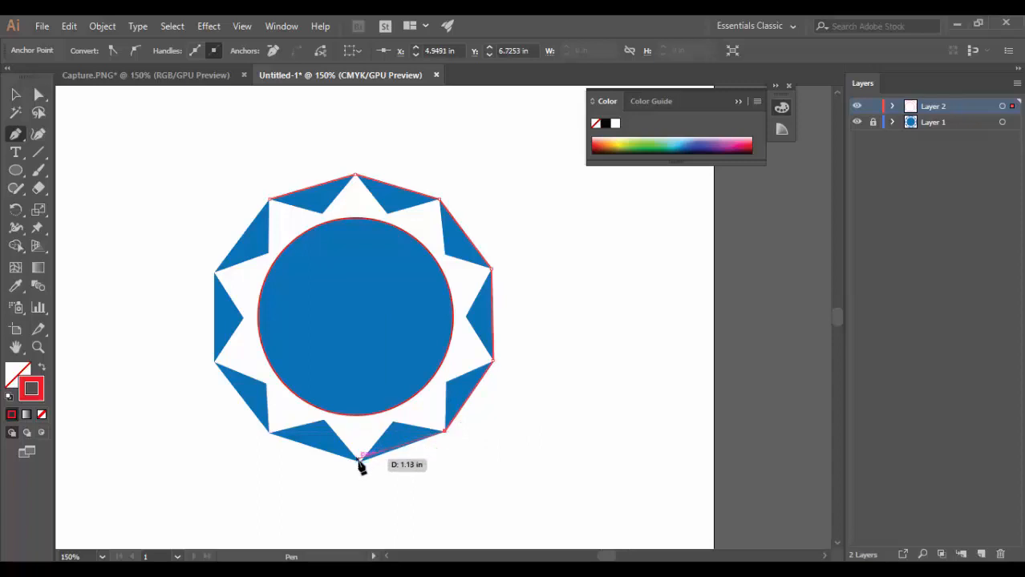
left_click(360, 461)
left_click(265, 434)
key("ctrl+z")
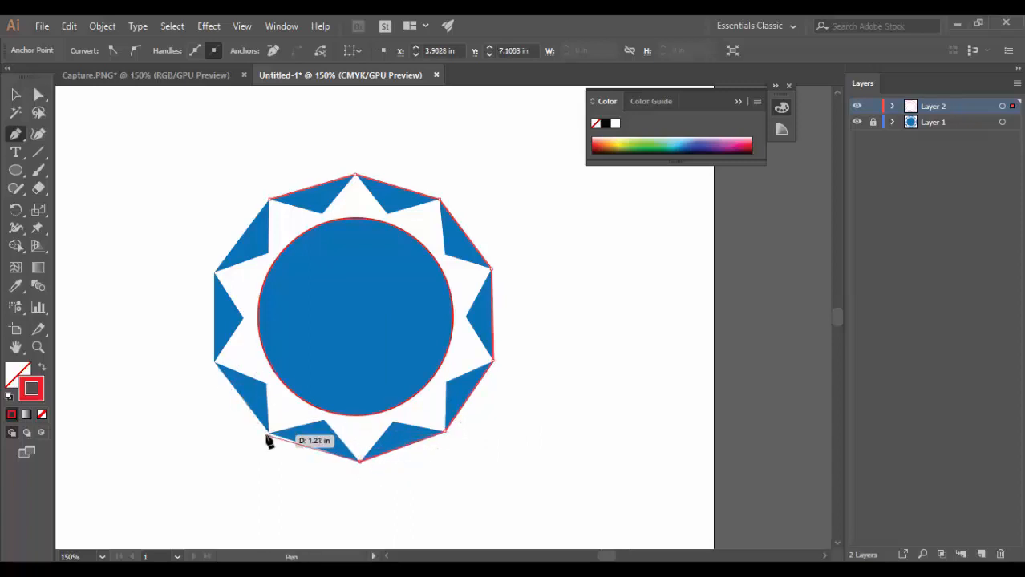
left_click(269, 433)
left_click(214, 361)
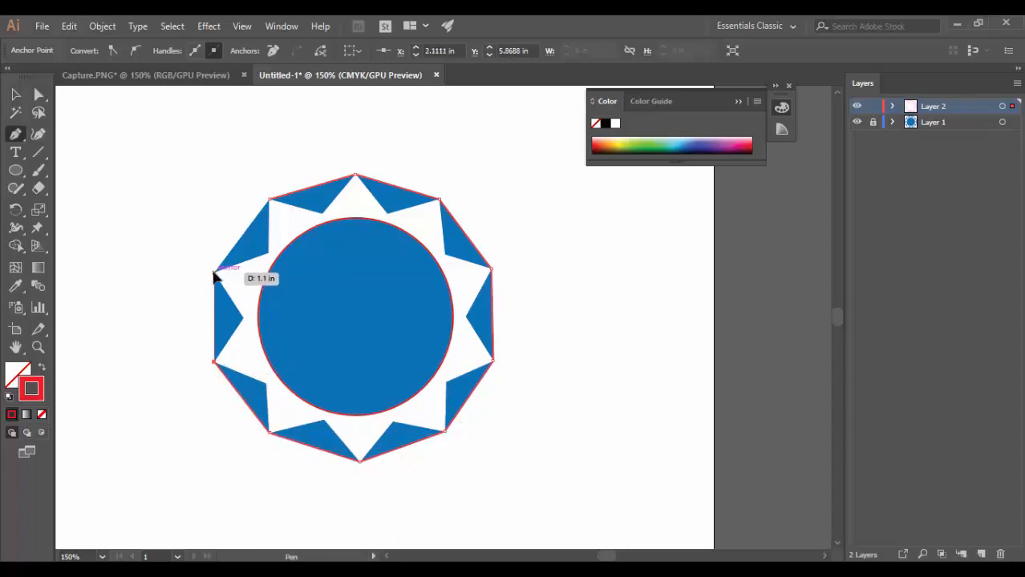
left_click(215, 275)
left_click(269, 198)
left_click(17, 94)
left_click(66, 126)
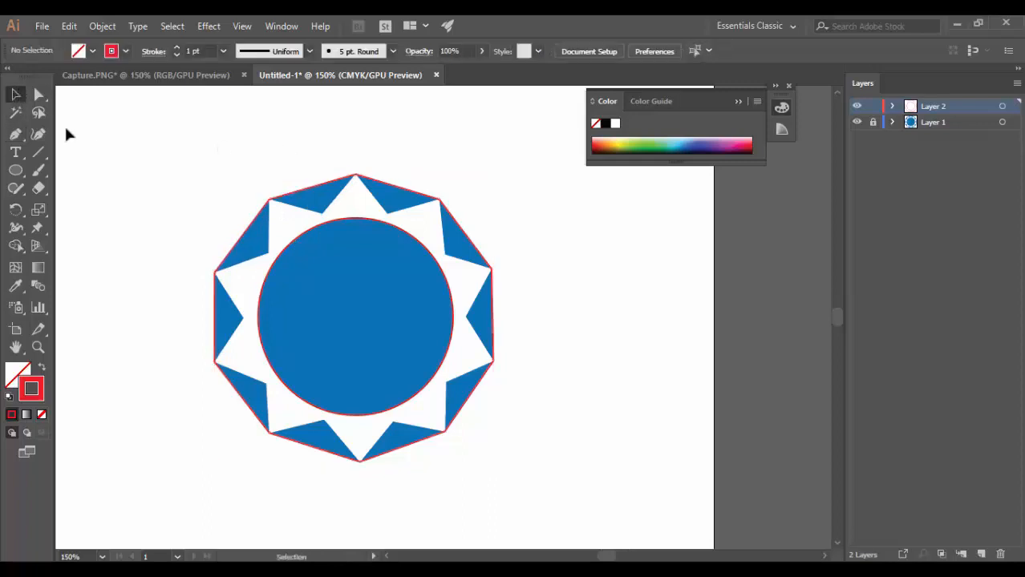
Trace the zigzag edge of the white star with the Pen tool as a closed path through its outer tips and inner corners.
key("p")
left_click(269, 198)
left_click(322, 213)
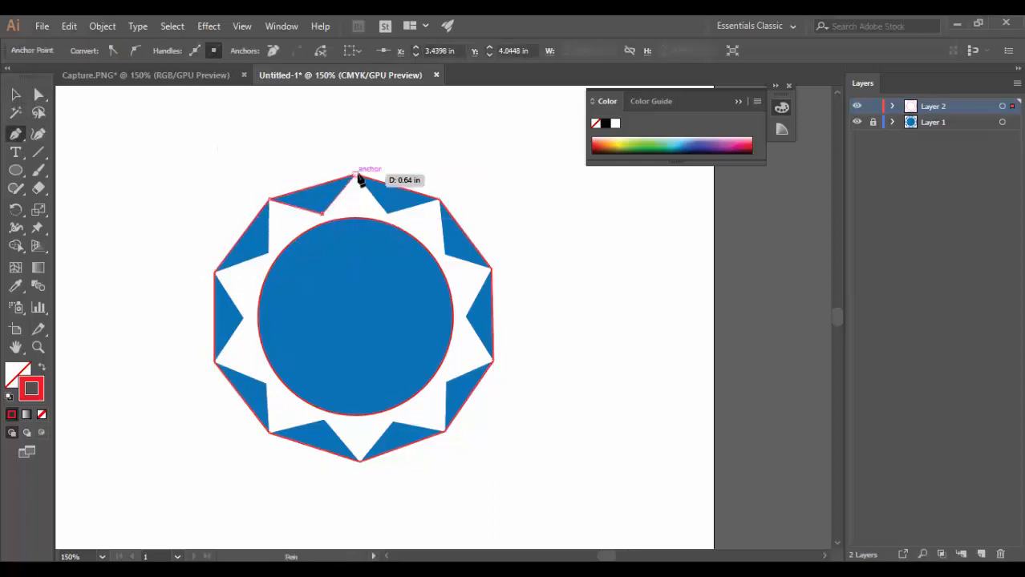
left_click(355, 175)
left_click(388, 213)
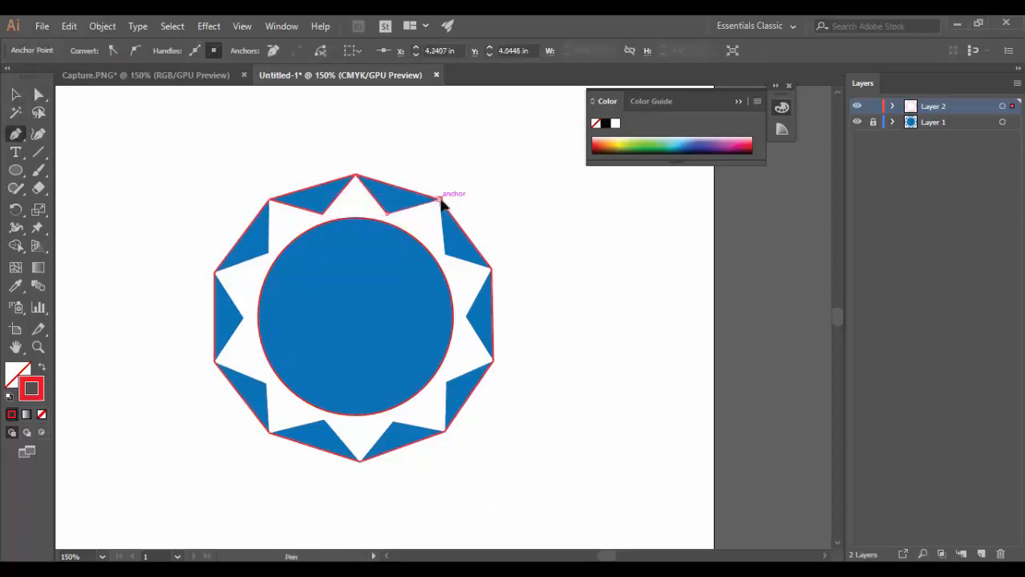
left_click(439, 198)
left_click(445, 254)
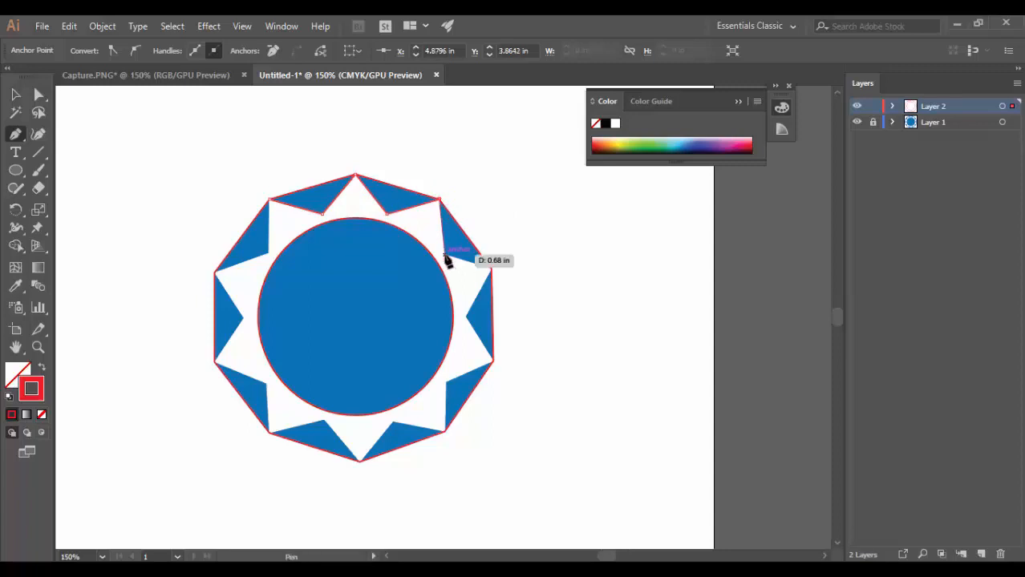
left_click(491, 269)
left_click(469, 316)
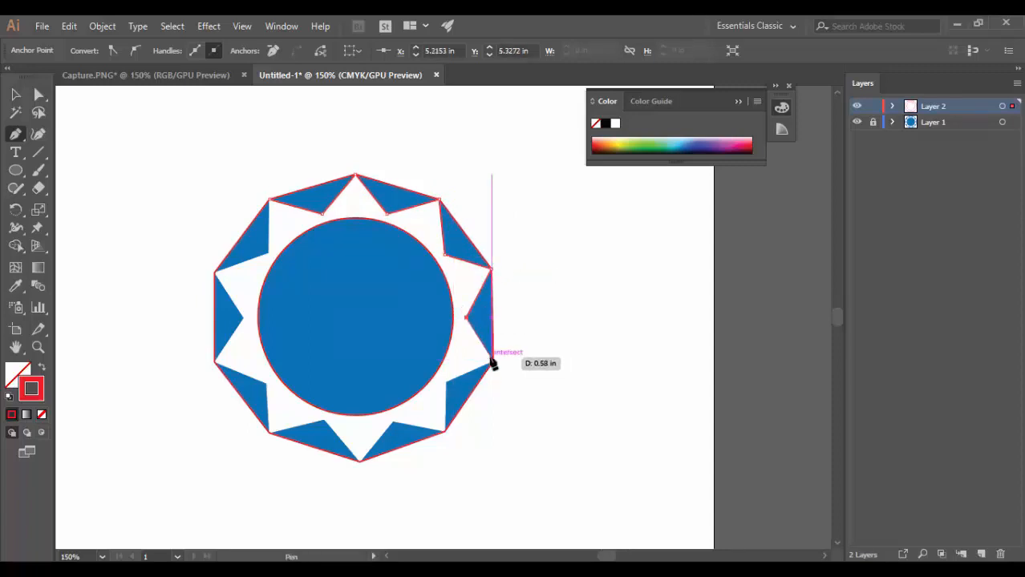
left_click(492, 360)
left_click(446, 381)
left_click(445, 431)
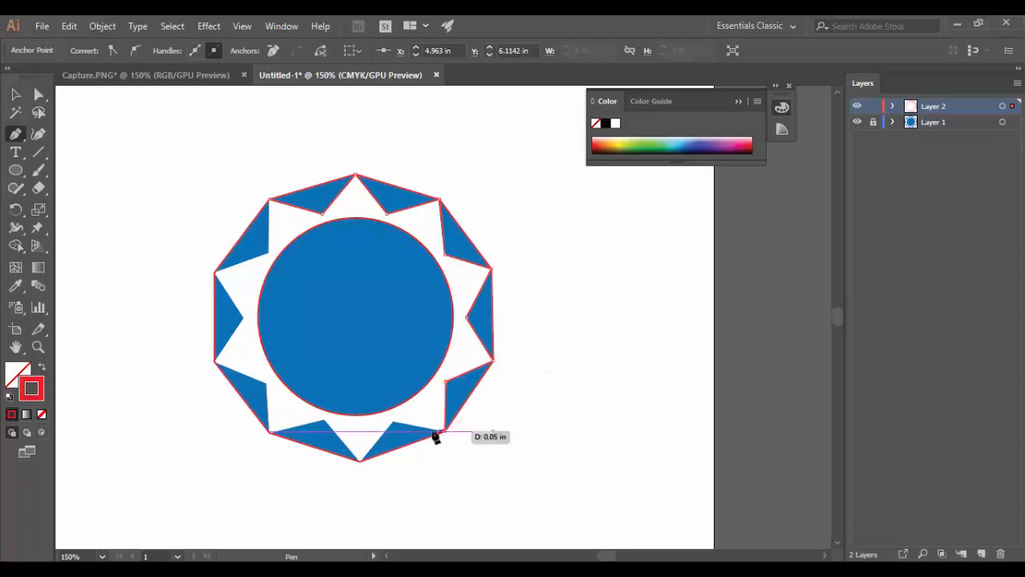
left_click(392, 421)
left_click(360, 462)
left_click(324, 421)
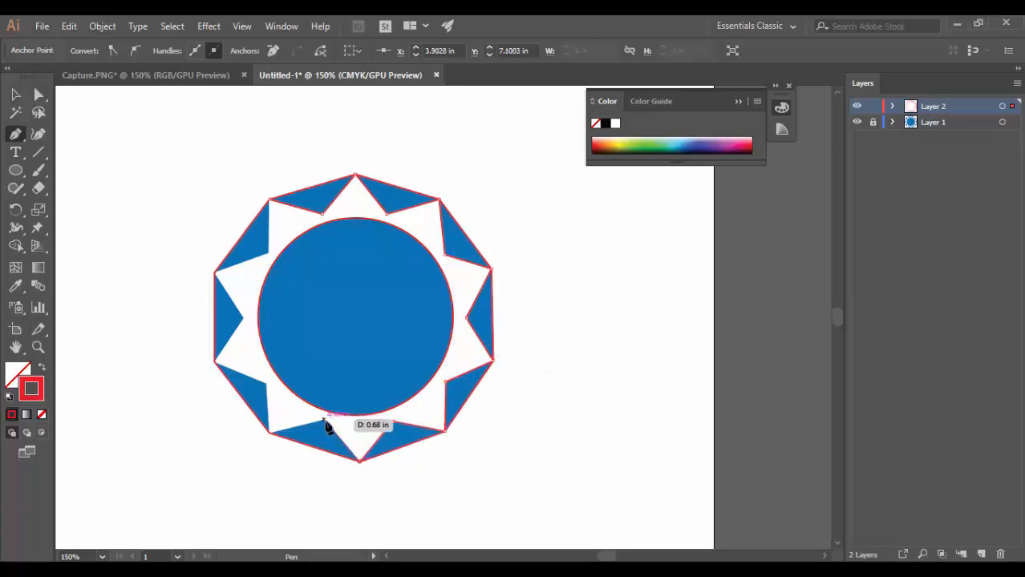
left_click(269, 433)
left_click(267, 383)
left_click(214, 363)
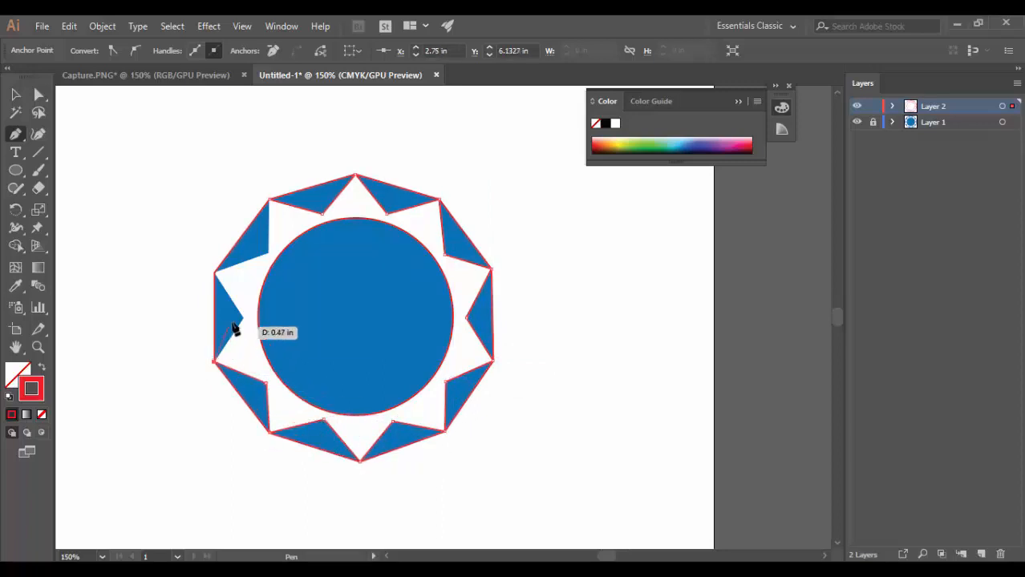
left_click(243, 317)
left_click(214, 272)
left_click(269, 254)
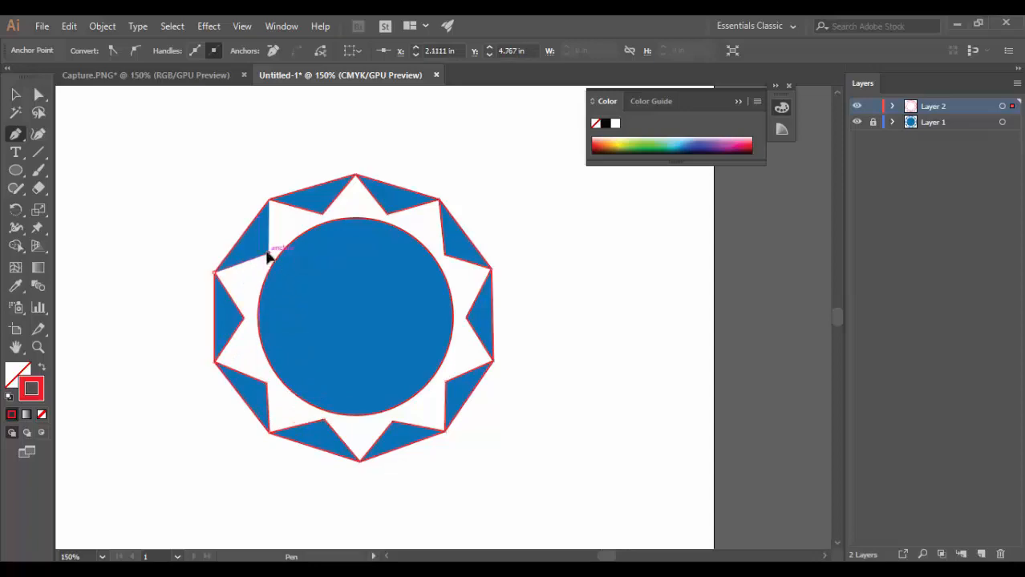
left_click(269, 200)
left_click(16, 94)
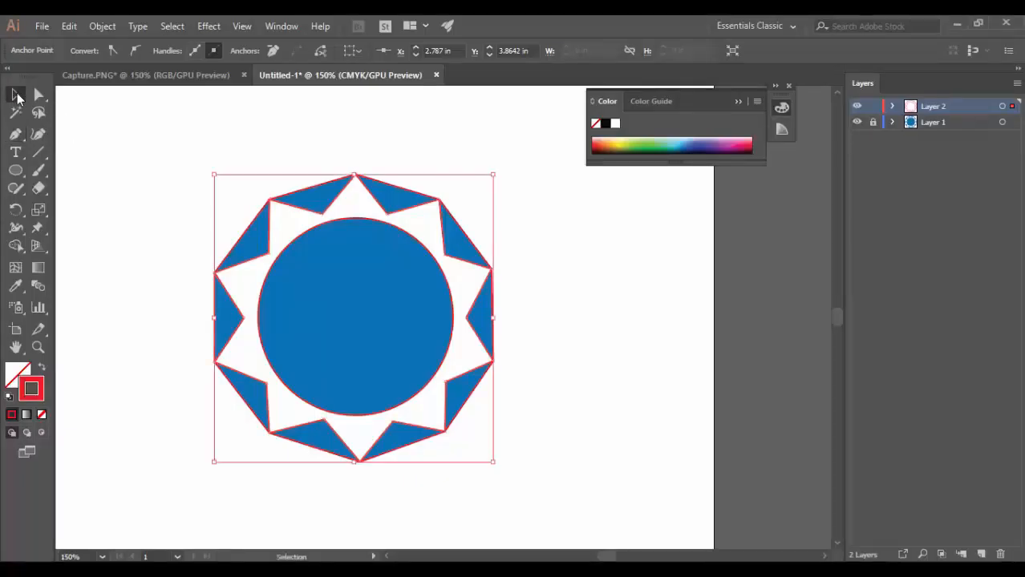
left_click(147, 142)
Send the ten-sided outer outline to the back and bring the zigzag star path to the front.
left_click(332, 183)
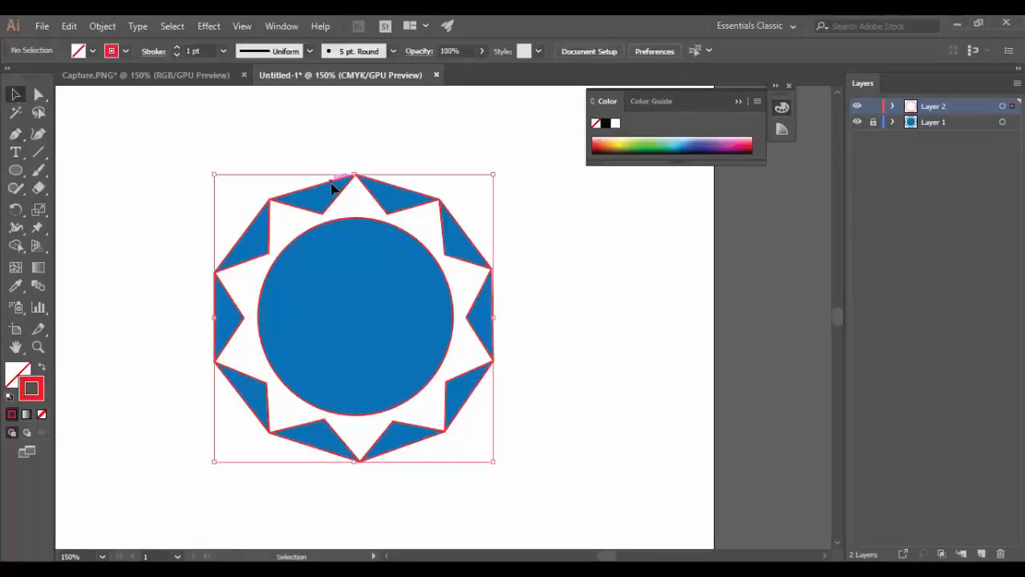
right_click(332, 184)
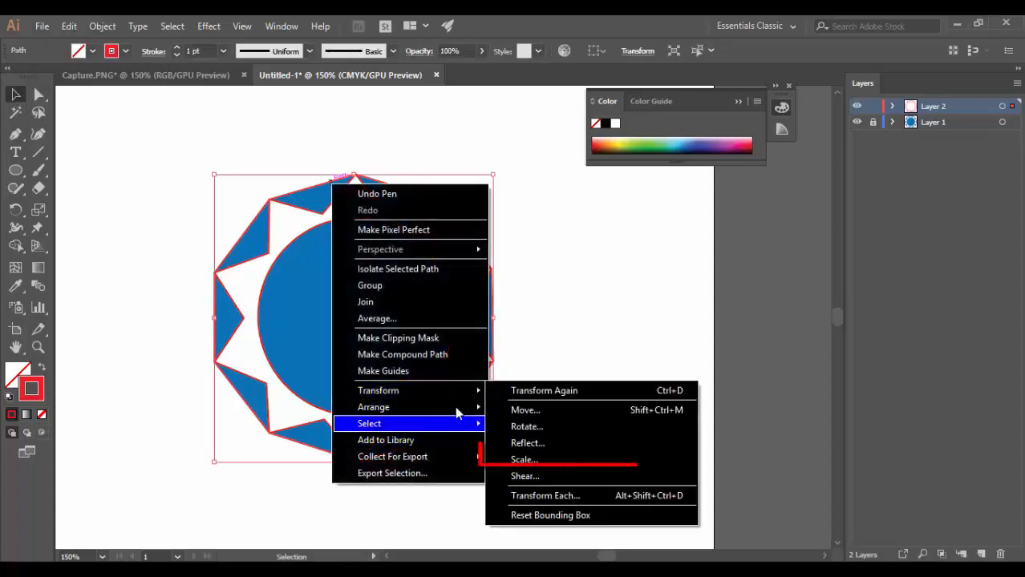
mouse_move(449, 407)
left_click(536, 457)
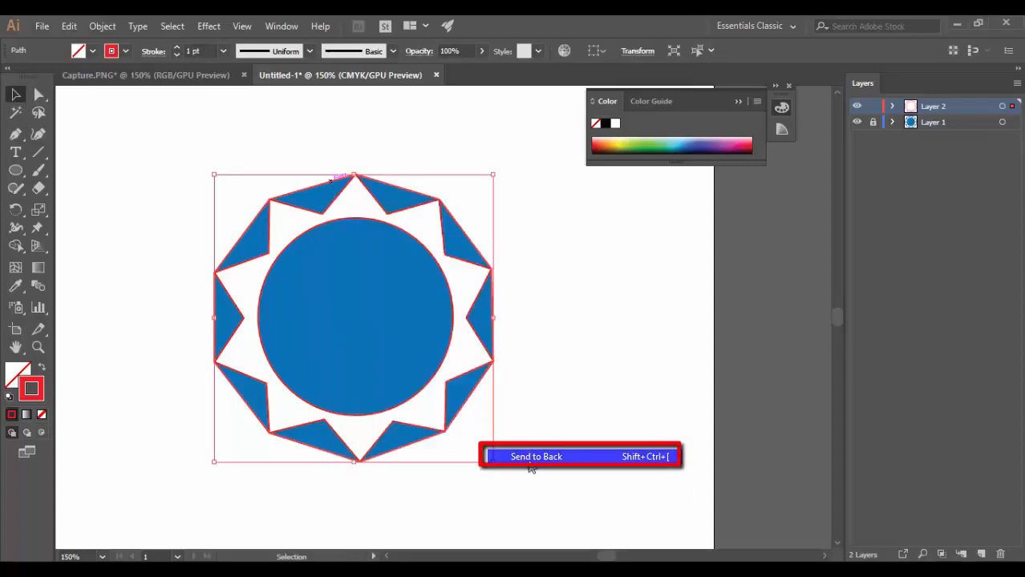
right_click(401, 215)
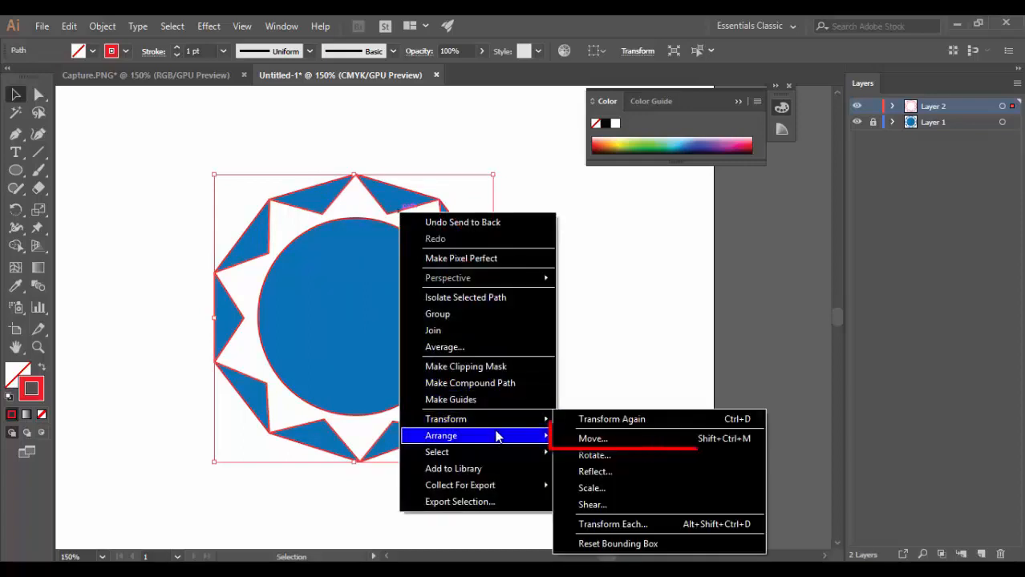
mouse_move(507, 434)
left_click(600, 436)
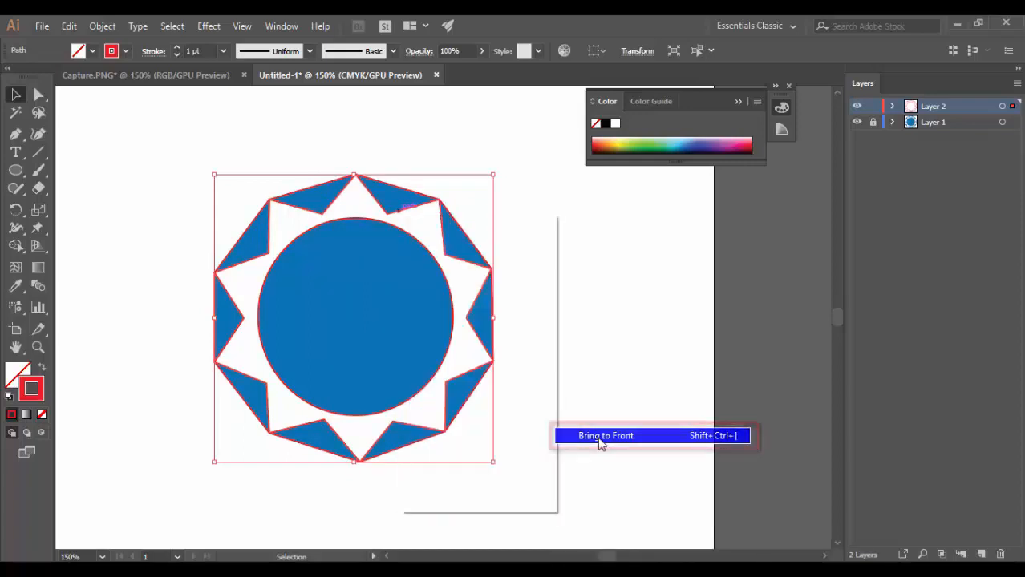
Bring the central ellipse to the front of the artwork and deselect it.
left_click(422, 249)
right_click(423, 247)
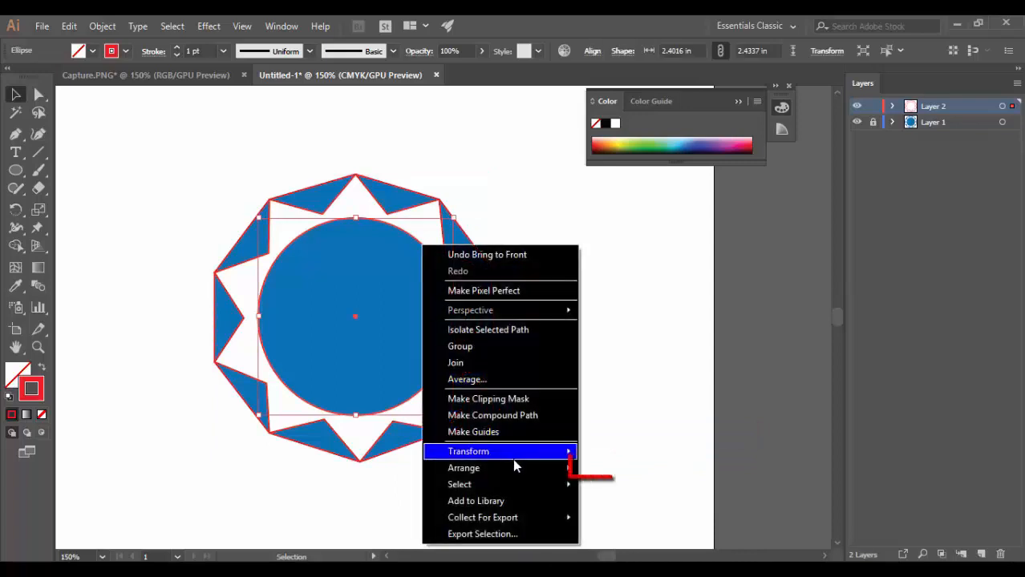
mouse_move(516, 469)
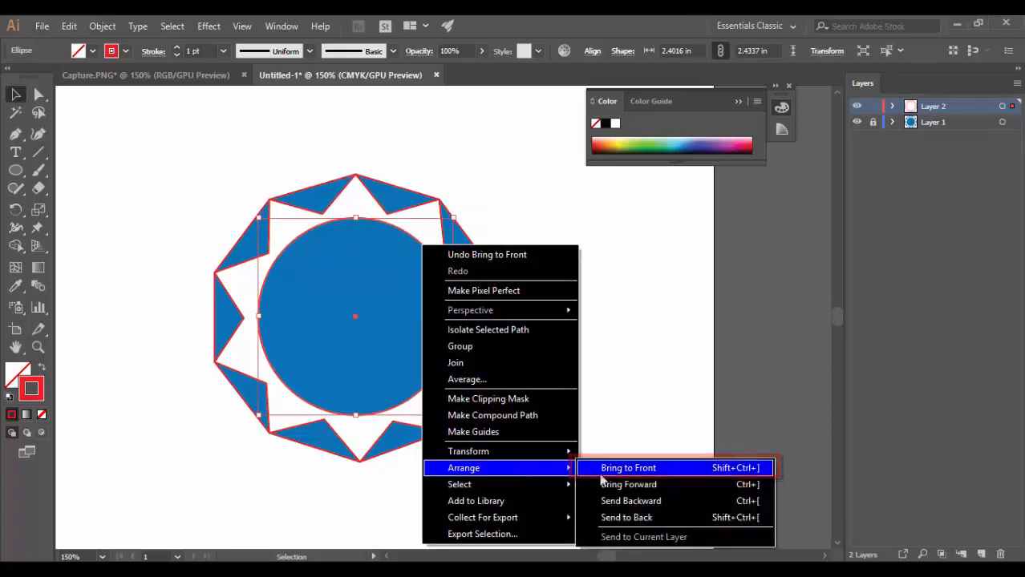
left_click(600, 468)
left_click(615, 327)
scroll(469, 242, "down", 5)
scroll(469, 242, "up", 3)
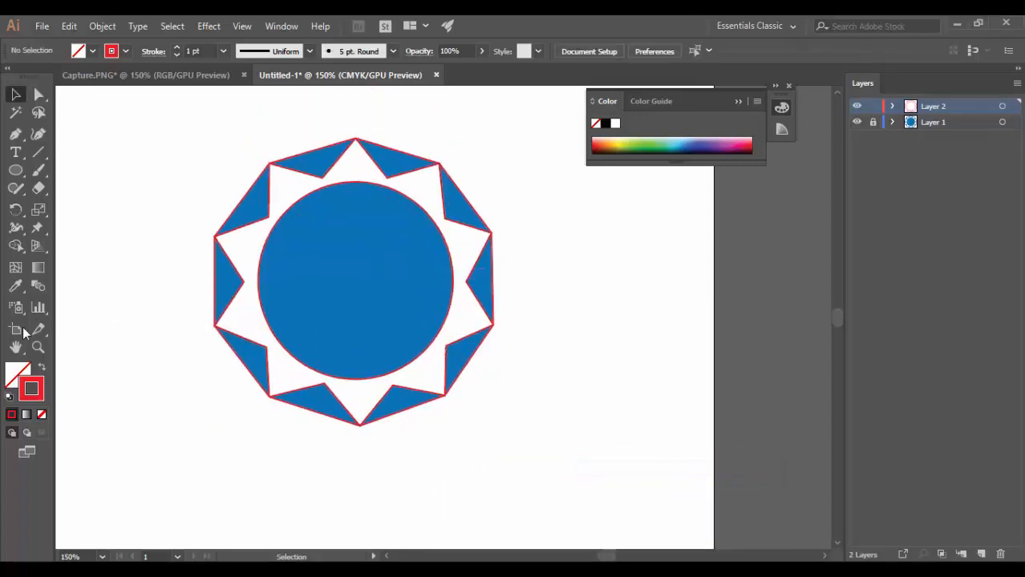
Give the central ellipse the blue fill of the reference disc, sampled with the Eyedropper.
left_click(381, 191)
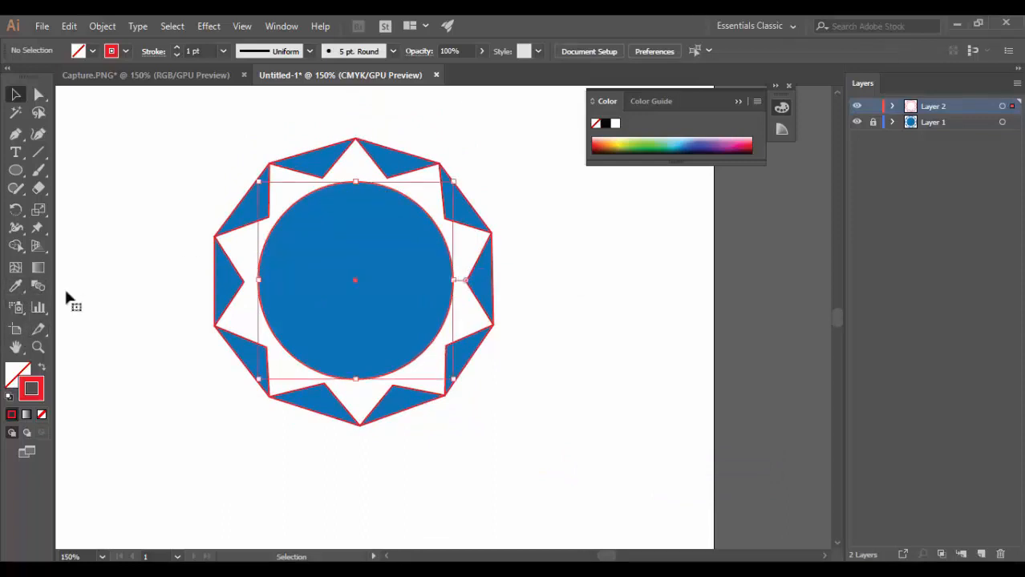
left_click(15, 286)
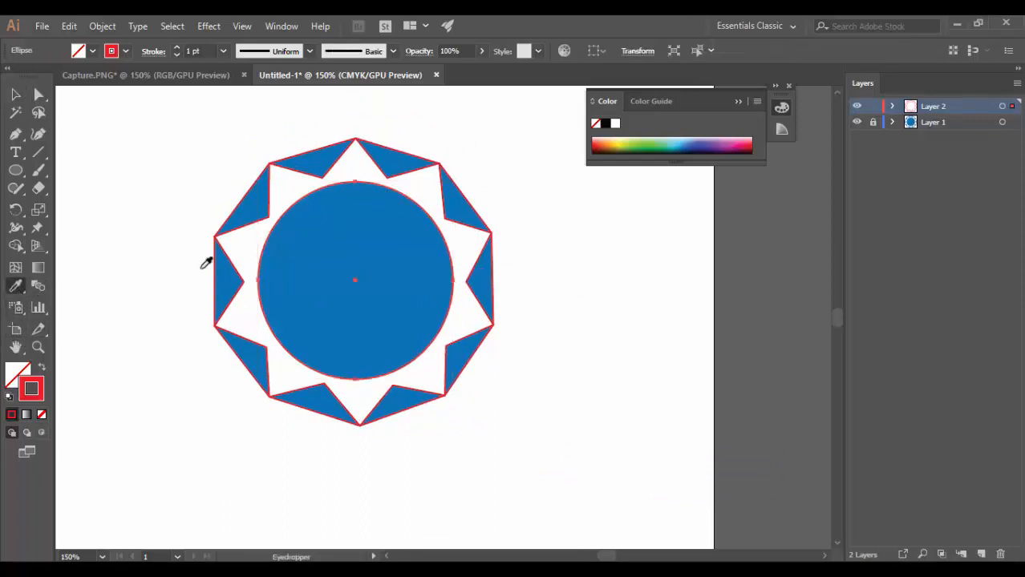
left_click(282, 278)
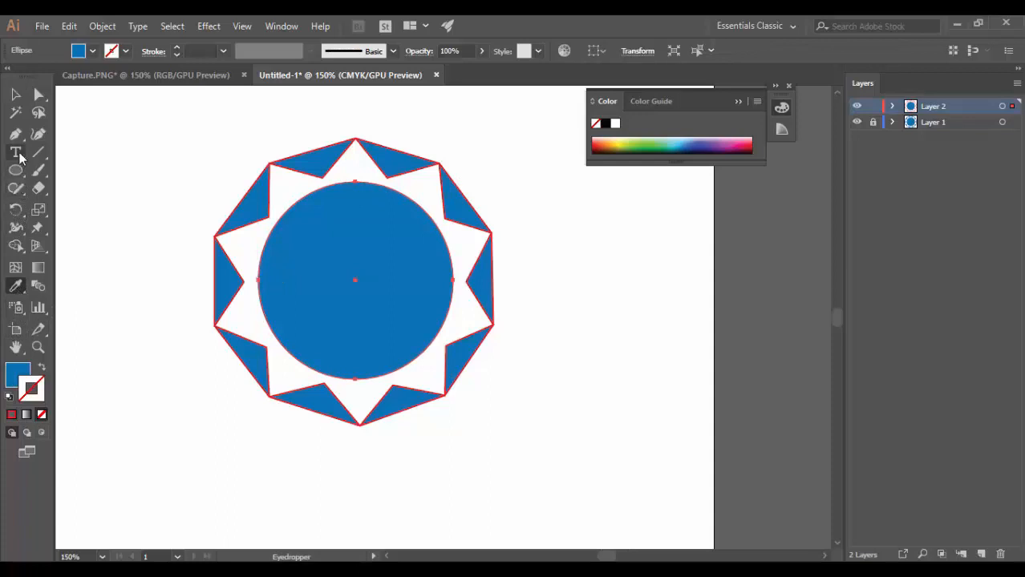
left_click(16, 95)
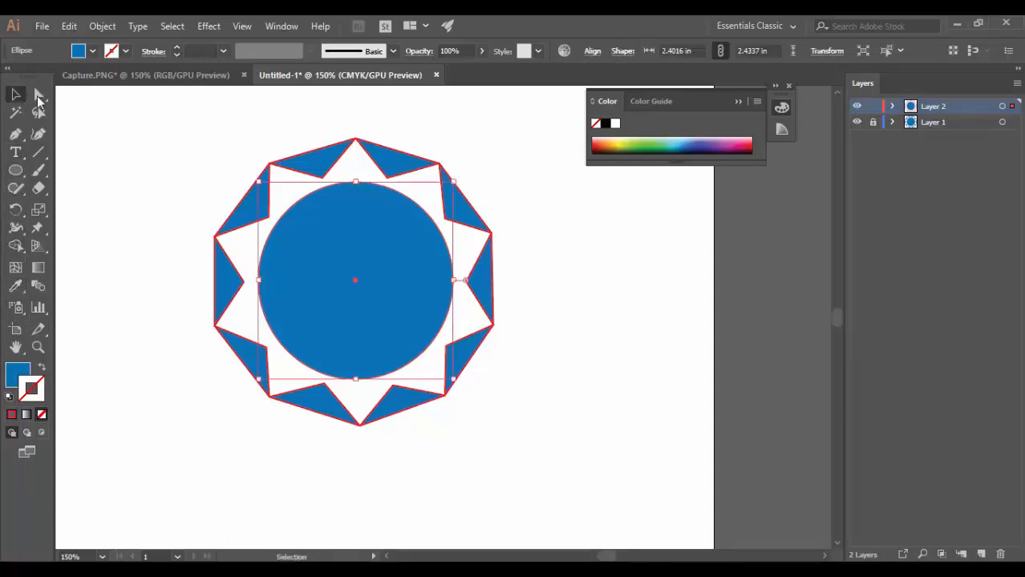
Give the zigzag star path the white fill of the reference image, sampled with the Eyedropper.
left_click(331, 170)
left_click(15, 286)
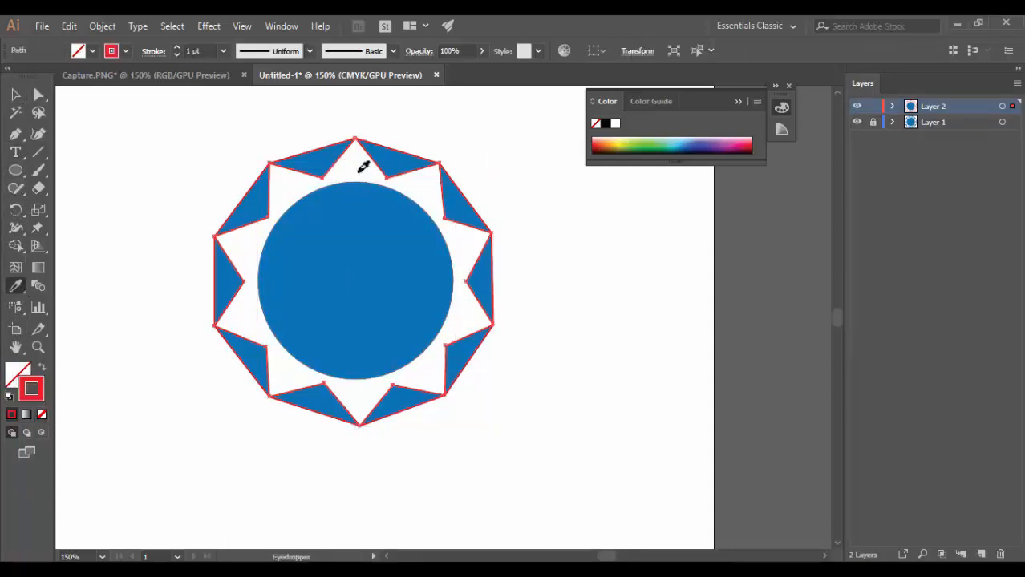
left_click(360, 170)
left_click(16, 94)
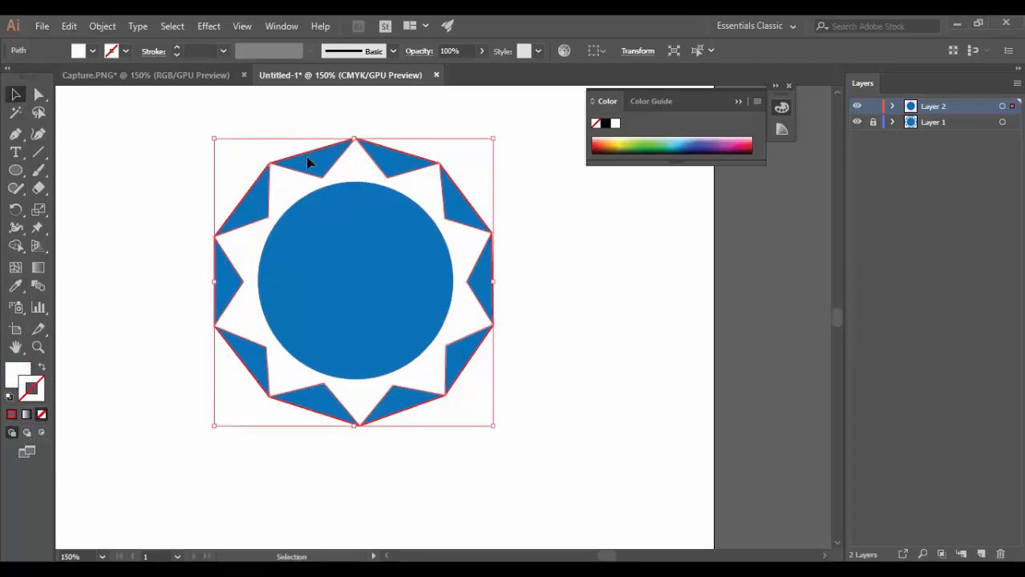
Fill the ten-sided outer outline with the blue sampled from the reference's outer triangles, then deselect it.
key("ctrl+z")
left_click(16, 287)
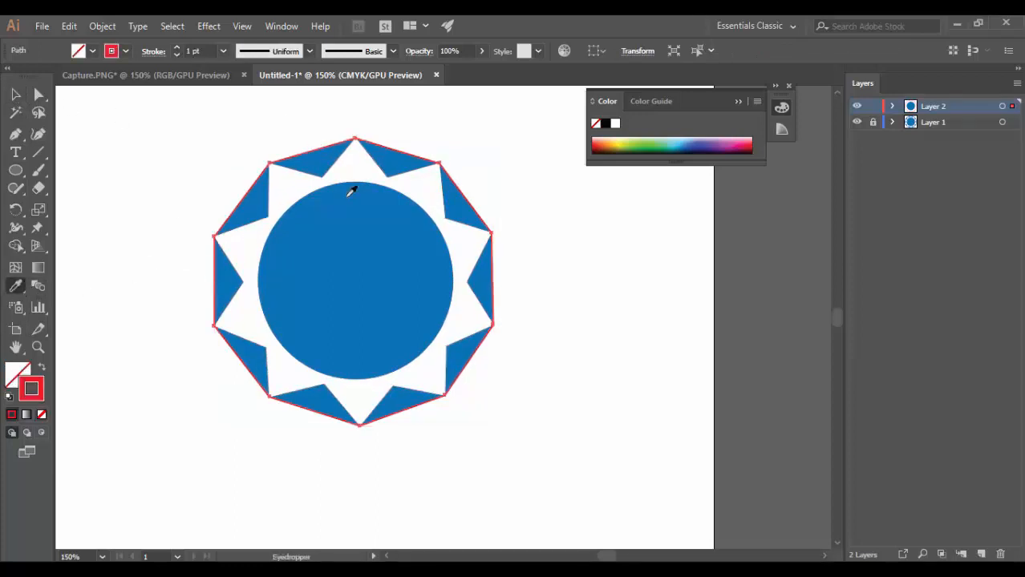
left_click(304, 164)
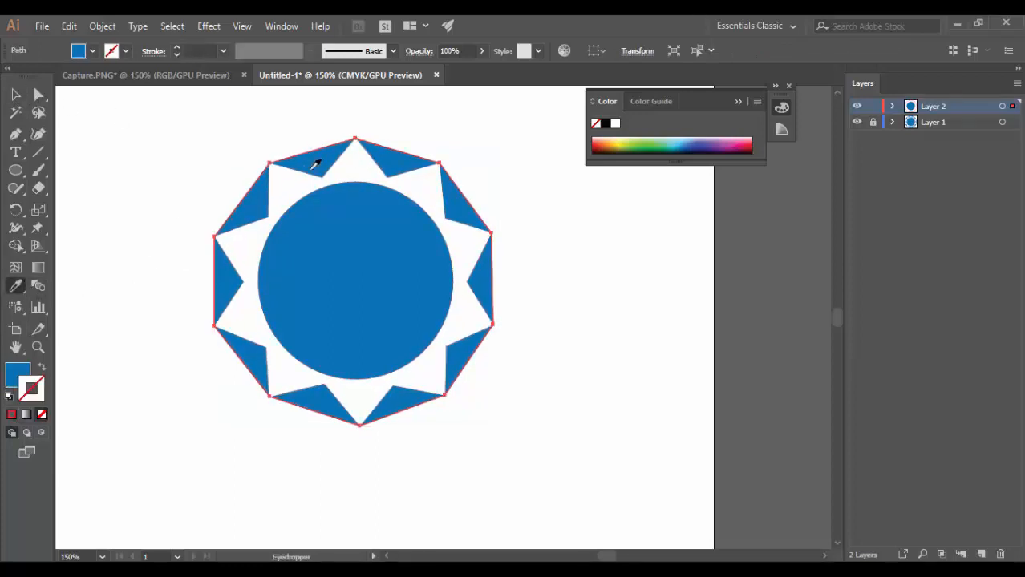
key("v")
left_click(542, 257)
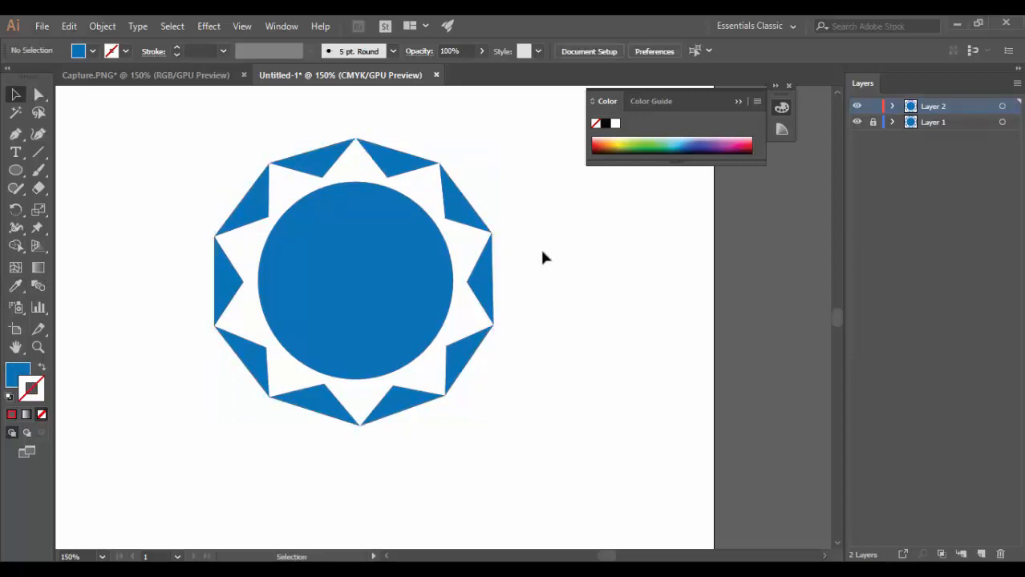
Add the point text "wwi" in the empty area above and beside the sun logo.
left_click(16, 153)
left_click(176, 154)
type("WW")
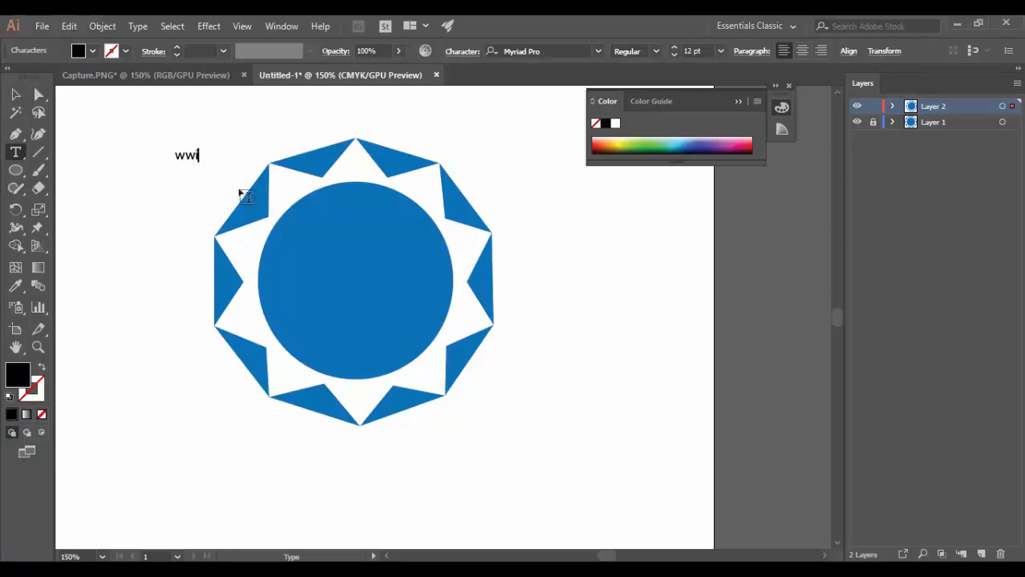
key("Escape")
left_click(15, 98)
Close the Color panel and open the Character panel docked together with Layers.
left_click(788, 85)
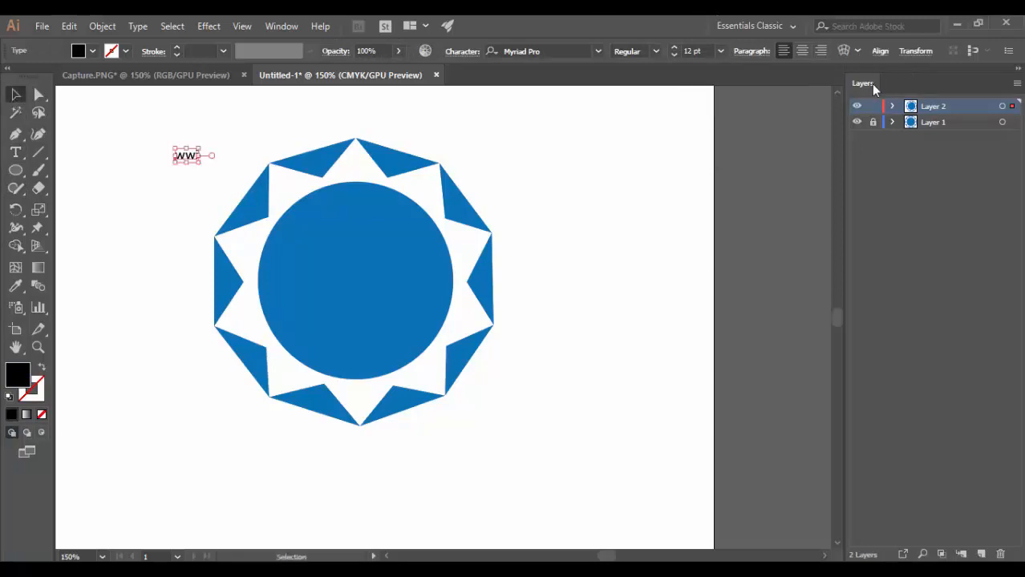
left_click(273, 28)
scroll(338, 557, "down", 2)
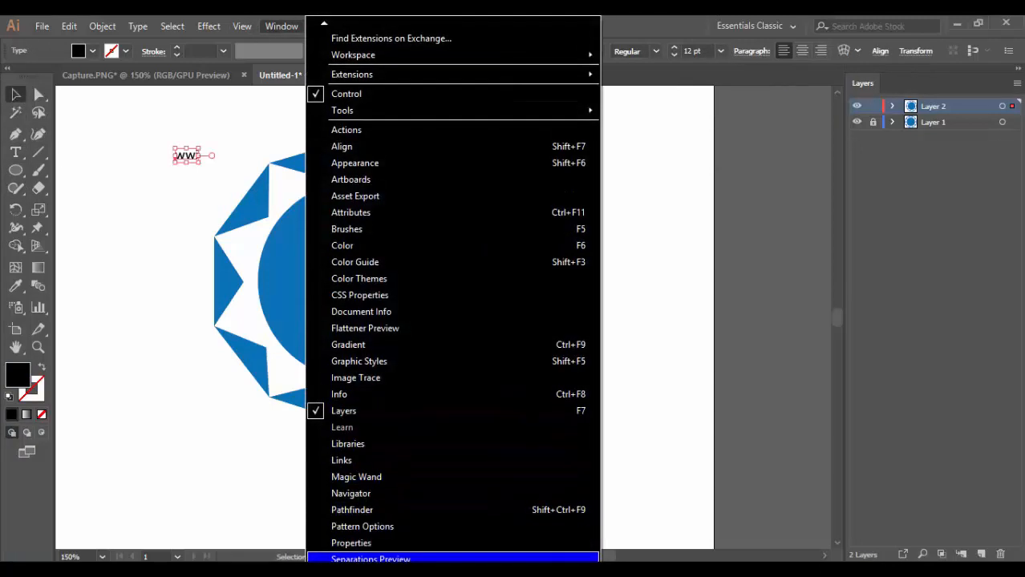
scroll(368, 558, "down", 1)
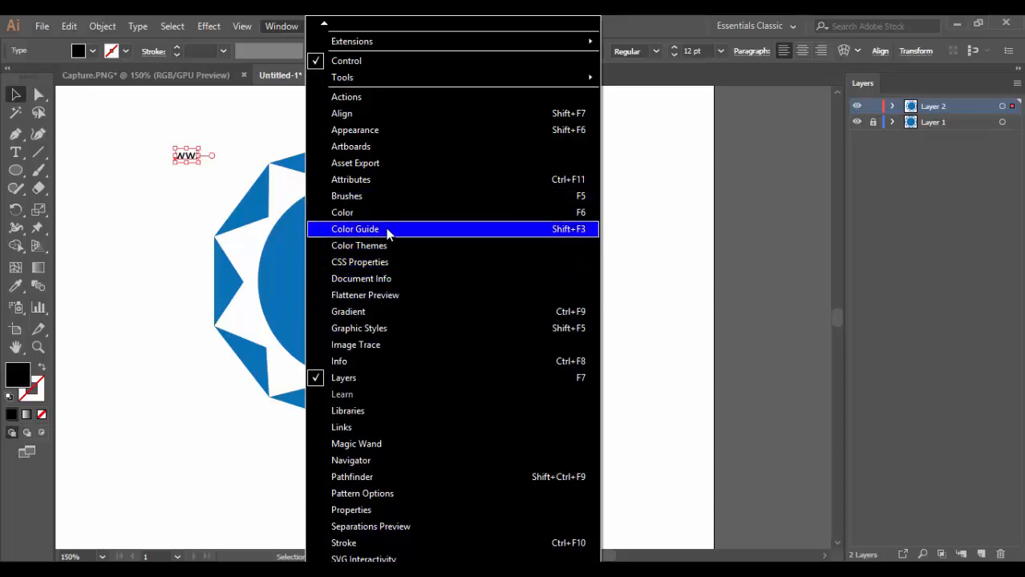
left_click(386, 130)
left_click_drag(591, 98, 879, 88)
Change the "wwi" text's font to Impact and enlarge it to about 90 pt across the blue disc.
key("ctrl+a")
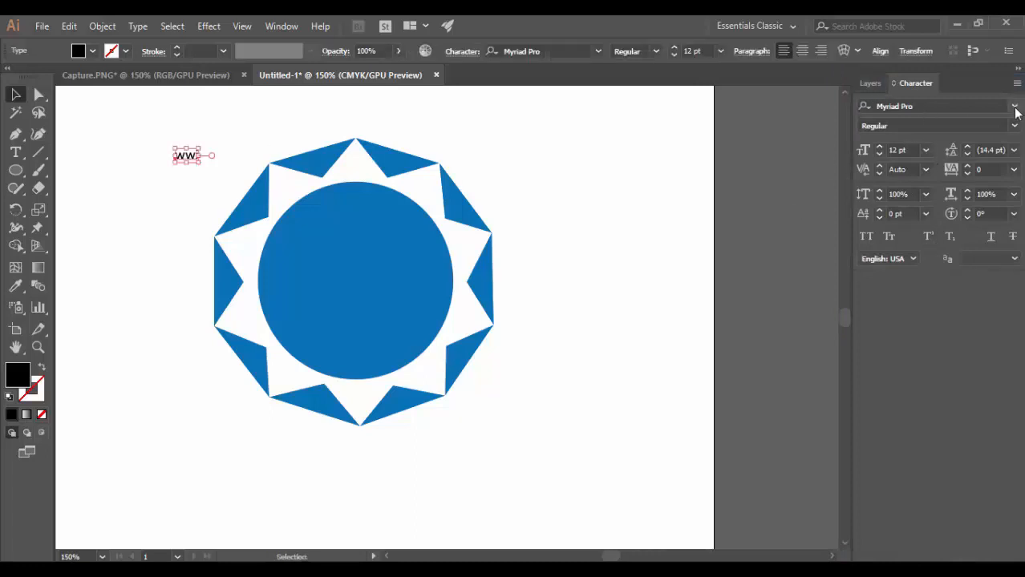
left_click(1014, 106)
type("im")
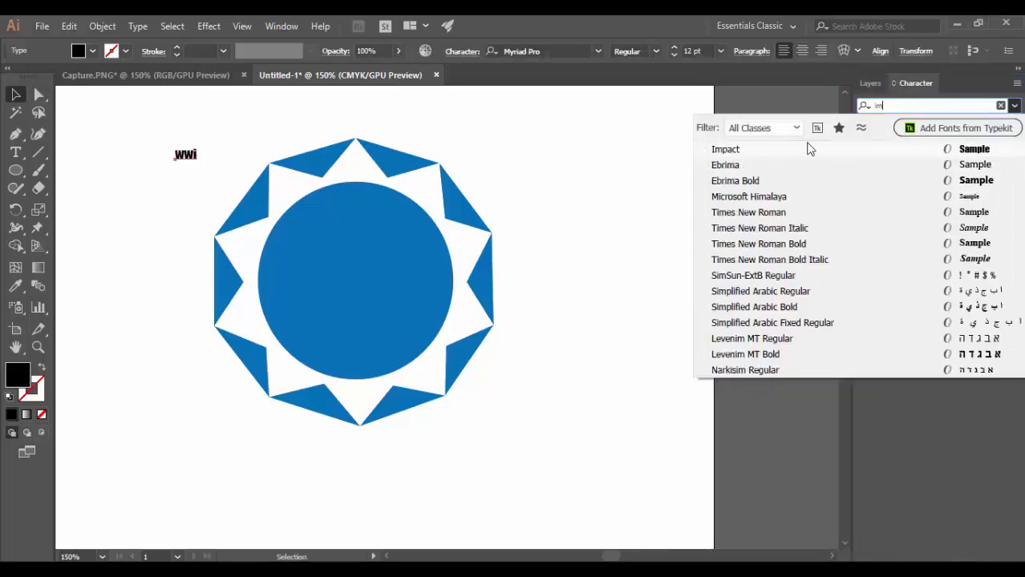
left_click(805, 144)
left_click_drag(197, 163, 273, 221)
left_click_drag(176, 140, 343, 277)
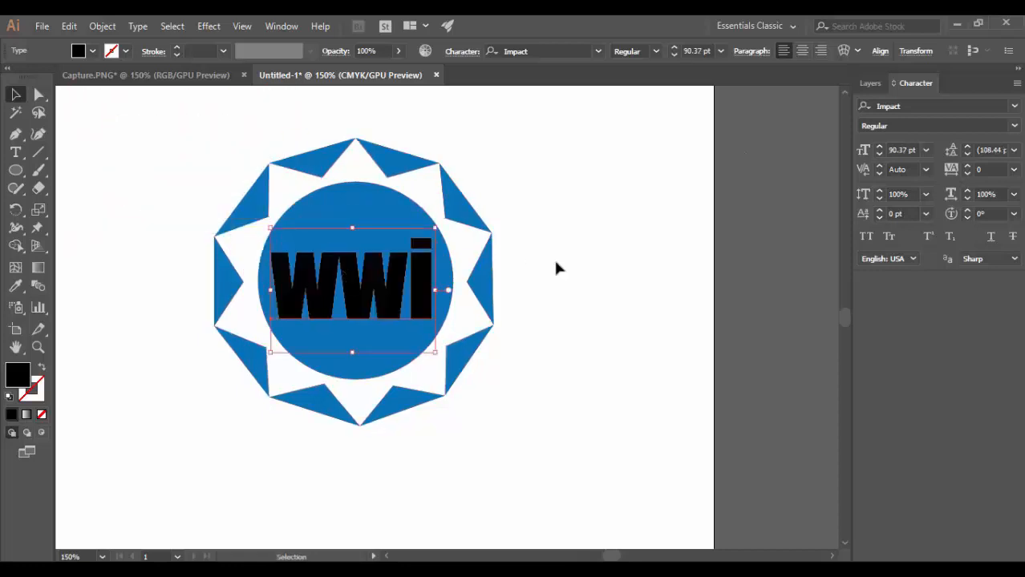
Apply All Caps to the text and scale it to about 78 pt, centred within the blue disc.
key("ctrl+shift+k")
left_click_drag(469, 230, 442, 237)
left_click(364, 291, "shift")
left_click_drag(364, 292, 367, 287)
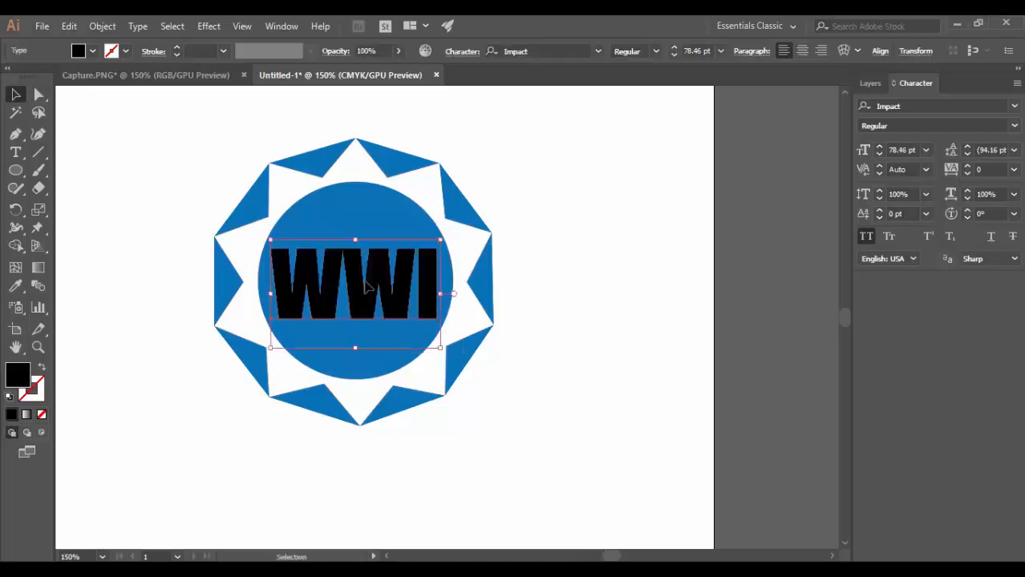
left_click(600, 222)
Draw a circle larger than the sun logo, swap its fill to a black outline, and centre it around the logo.
left_click(13, 170)
mouse_move(134, 125)
left_mouse_down()
mouse_move(453, 403)
mouse_move(461, 452)
left_mouse_up()
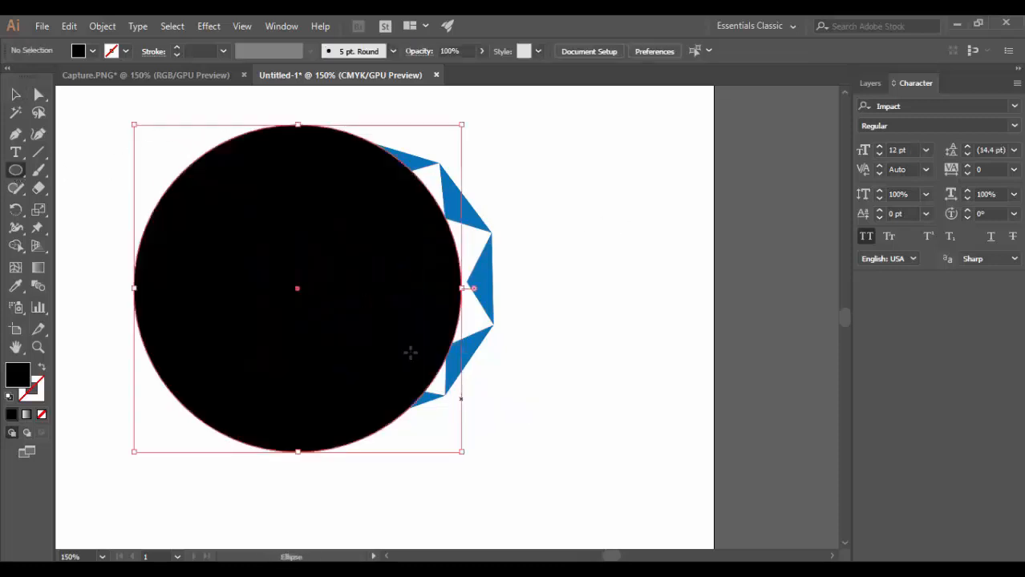
left_click(40, 368)
left_click_drag(298, 291, 356, 283)
Add the path text "WARRAICH WELFARE INTERNATIONAL" along the outer circle, starting near its top.
left_click(15, 170)
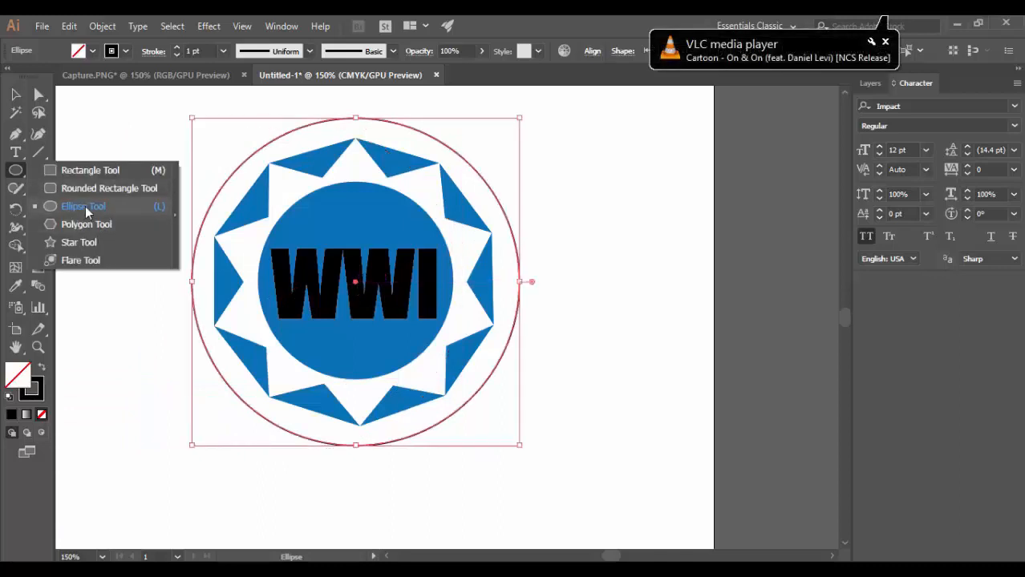
left_click_drag(15, 151, 80, 190)
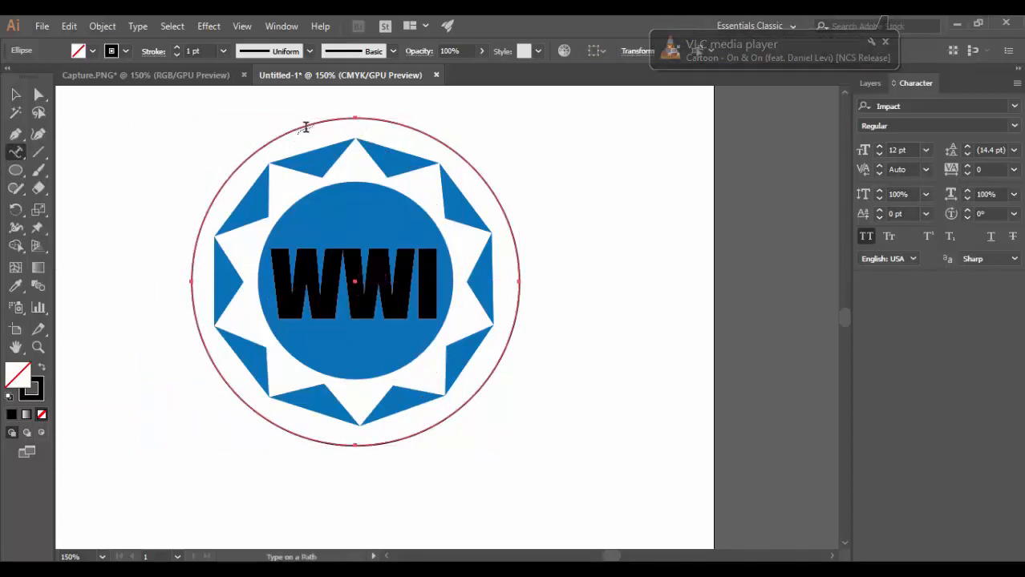
left_click(305, 125)
type("WW")
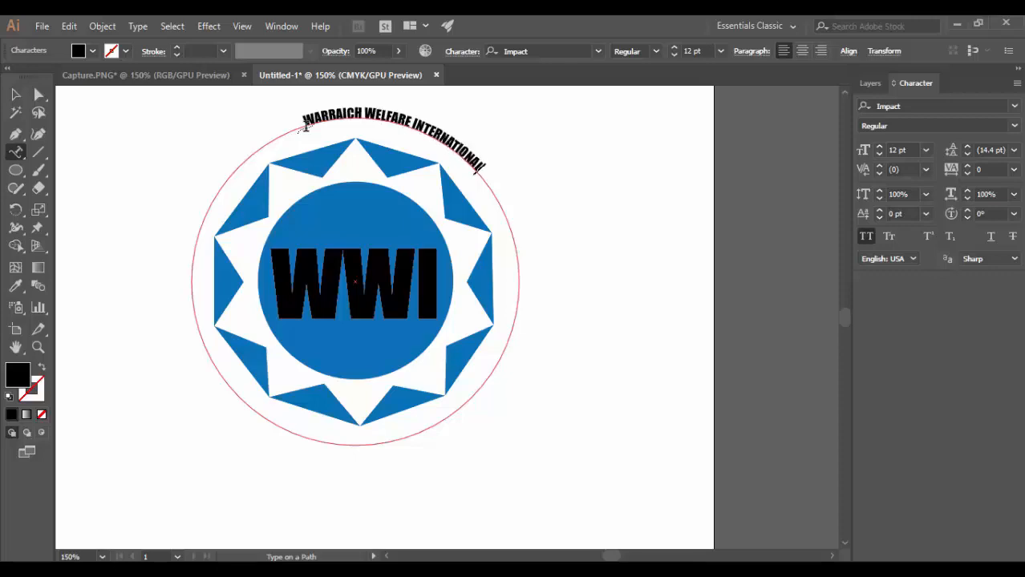
Change the circular text's font to Myriad Pro.
left_click(13, 95)
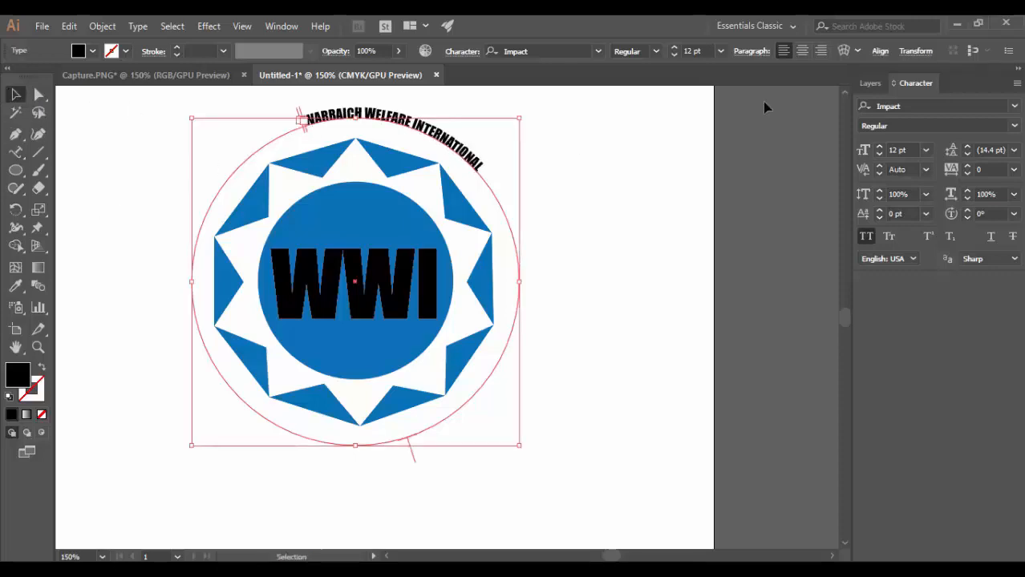
left_click(1014, 106)
type("my")
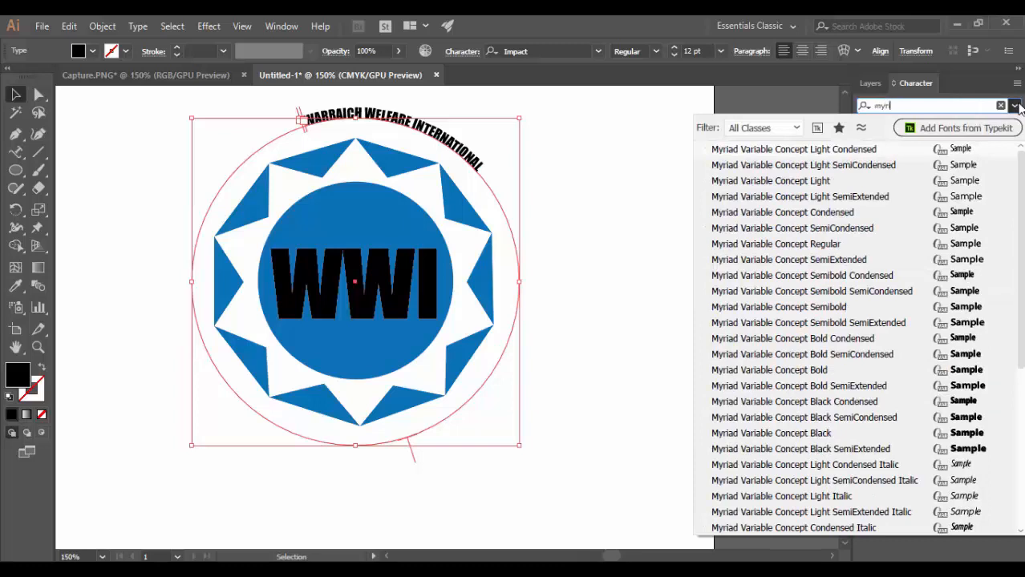
type("riad pr")
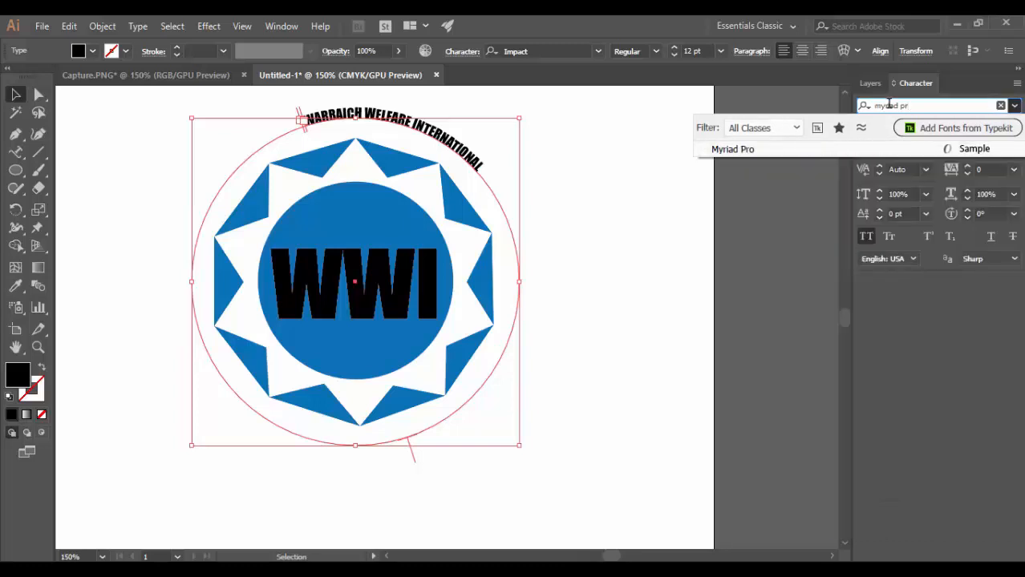
left_click(742, 151)
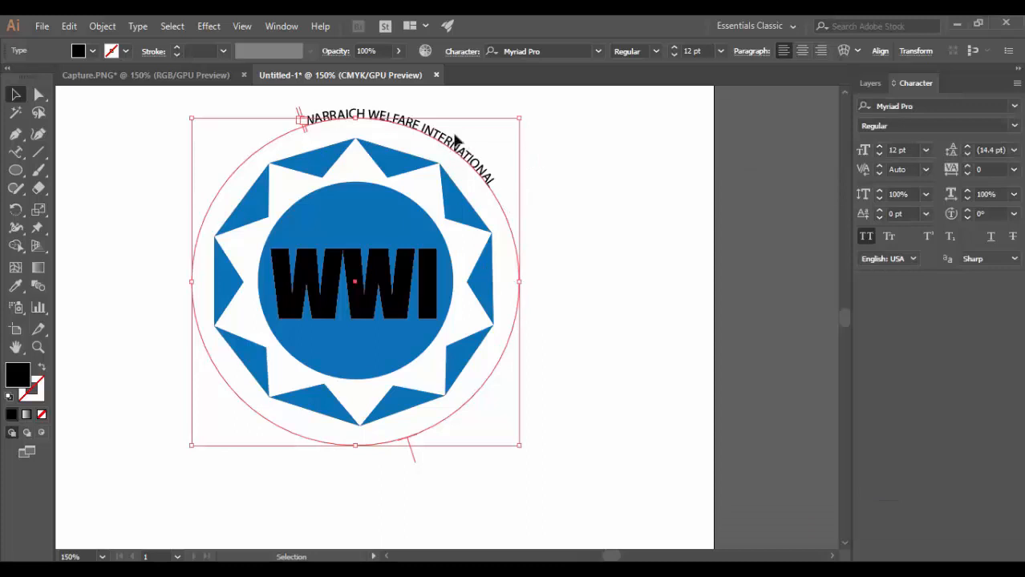
Scale the circular text about its centre to about 10.89 pt so its path closely surrounds the sun's tips.
left_click_drag(519, 117, 507, 126)
left_click(380, 143)
key("t")
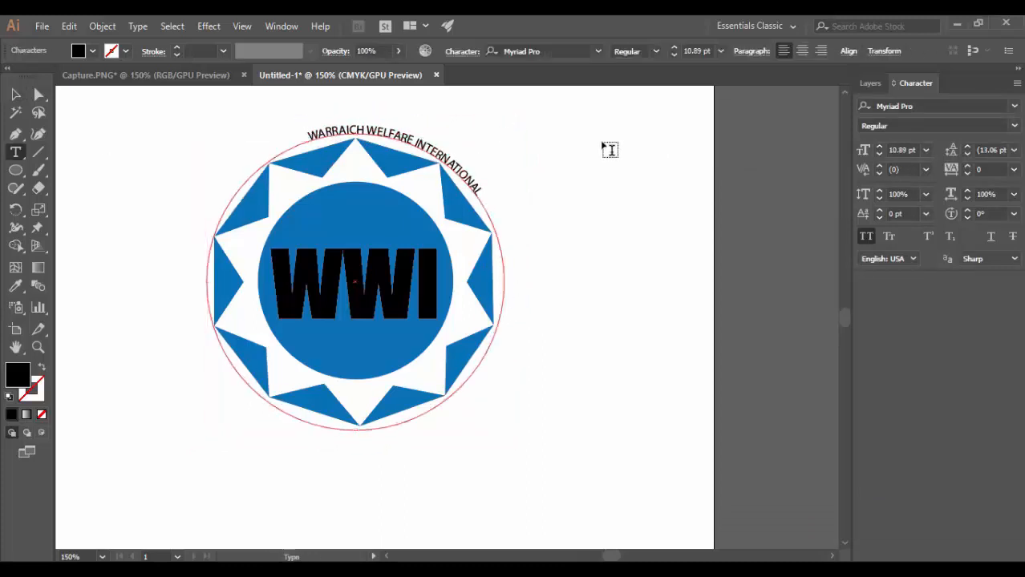
key("v")
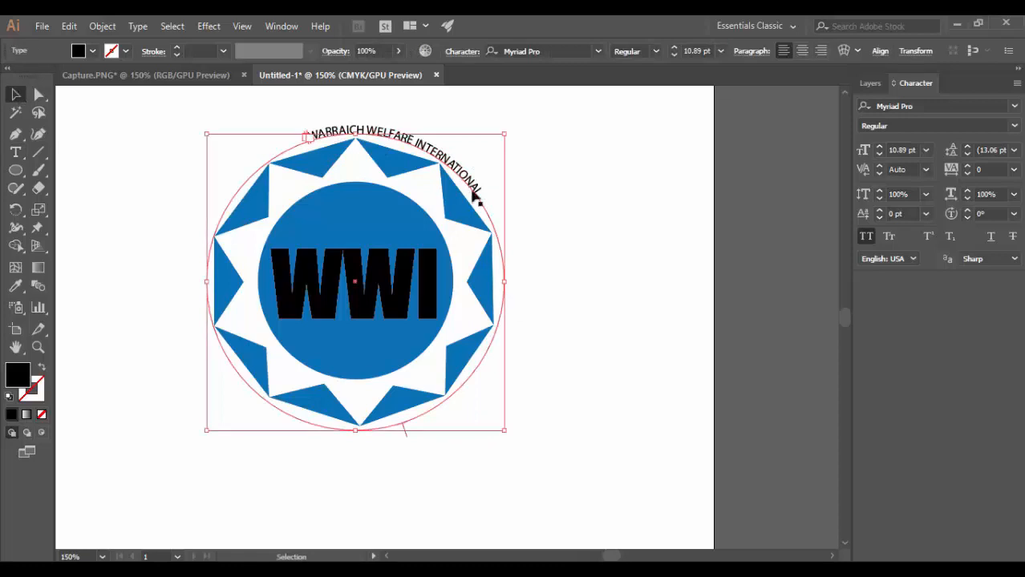
Set the circular text's vertical and horizontal scale to 163%.
left_click(892, 194)
type("163")
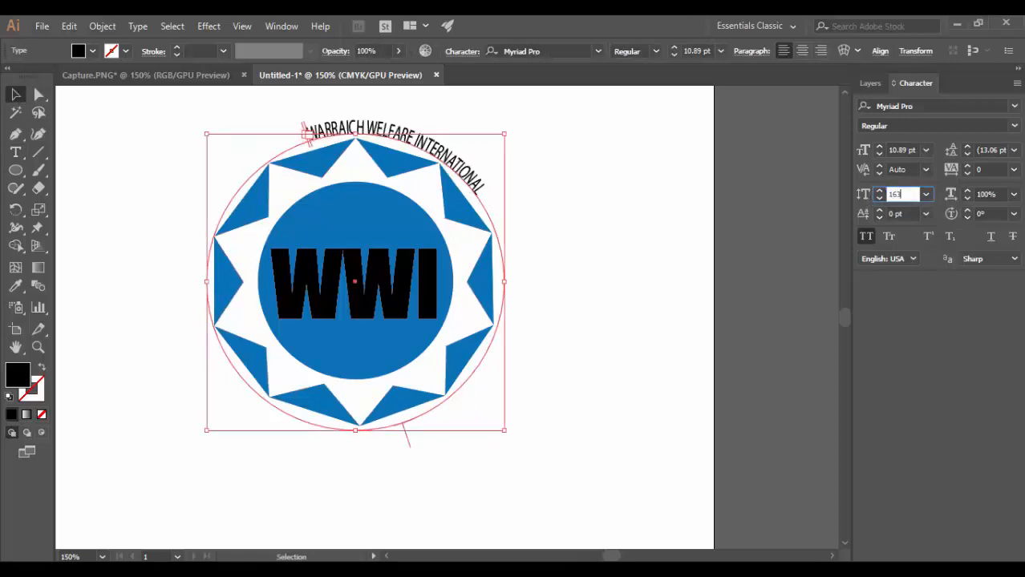
left_click(983, 194)
type("163")
key("Return")
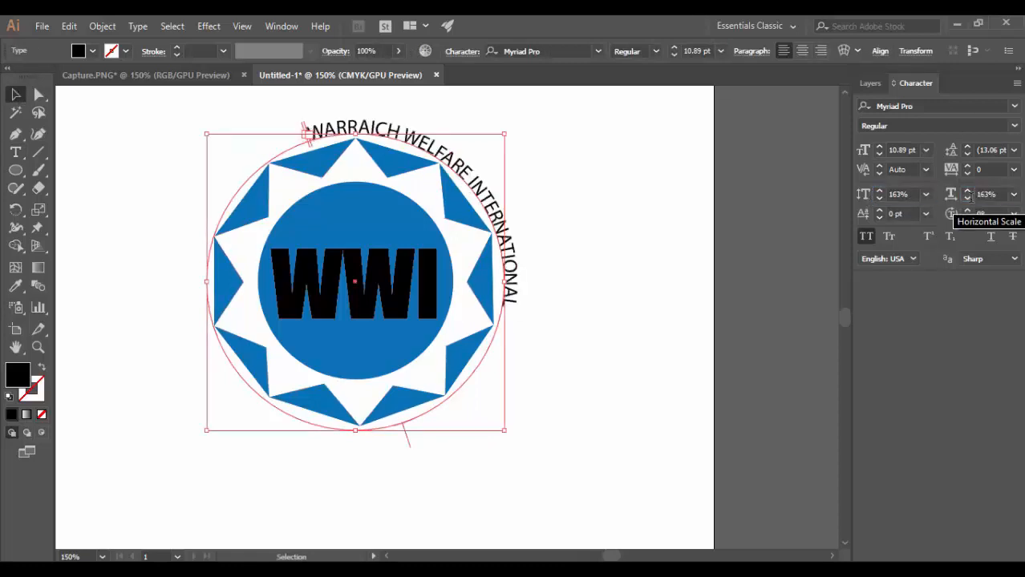
Set the circular text to 20 pt with 200% vertical and horizontal scale, 100 tracking and 1 pt baseline shift.
left_click(879, 147)
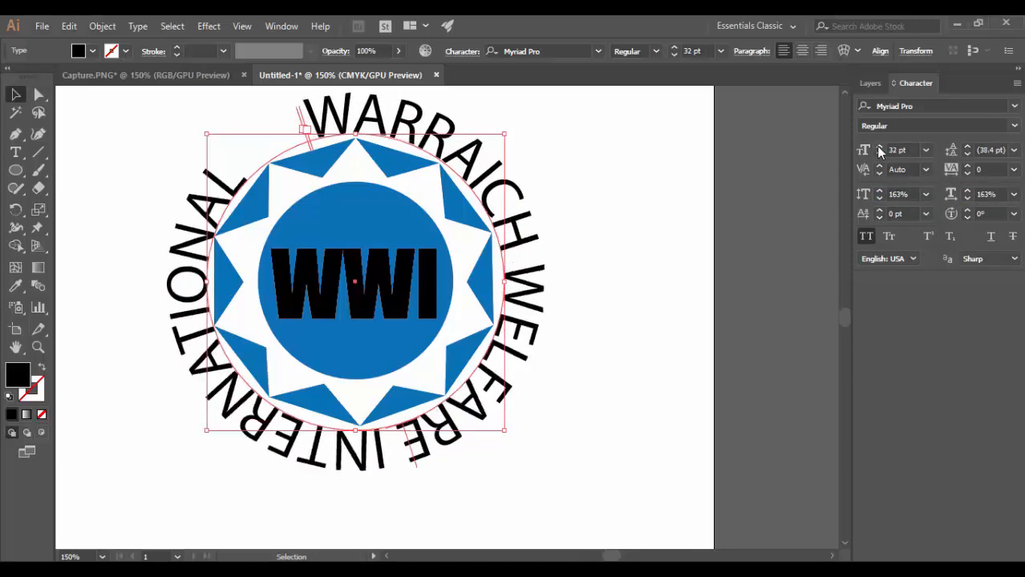
left_click(879, 150)
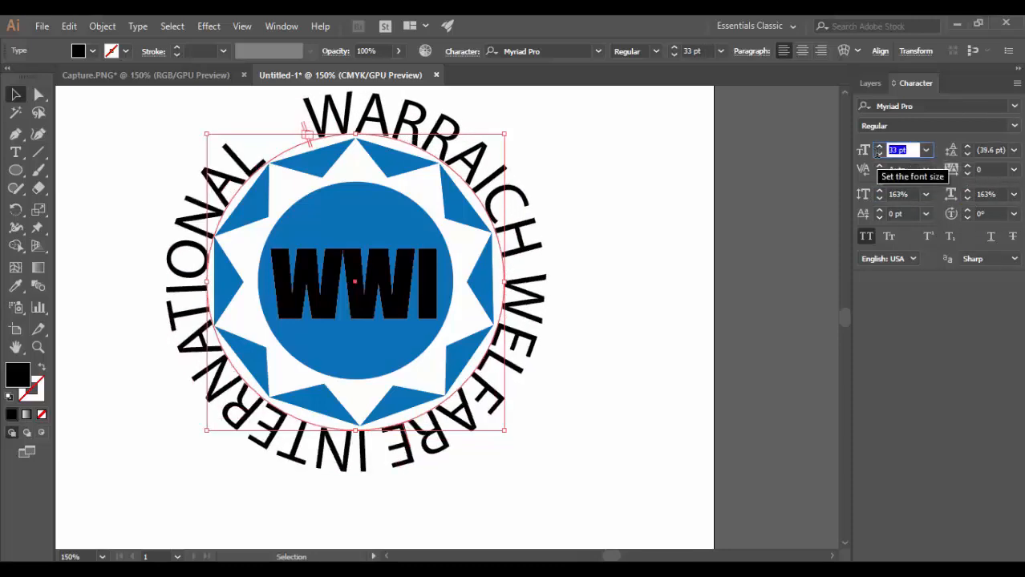
type("7")
key("BackSpace")
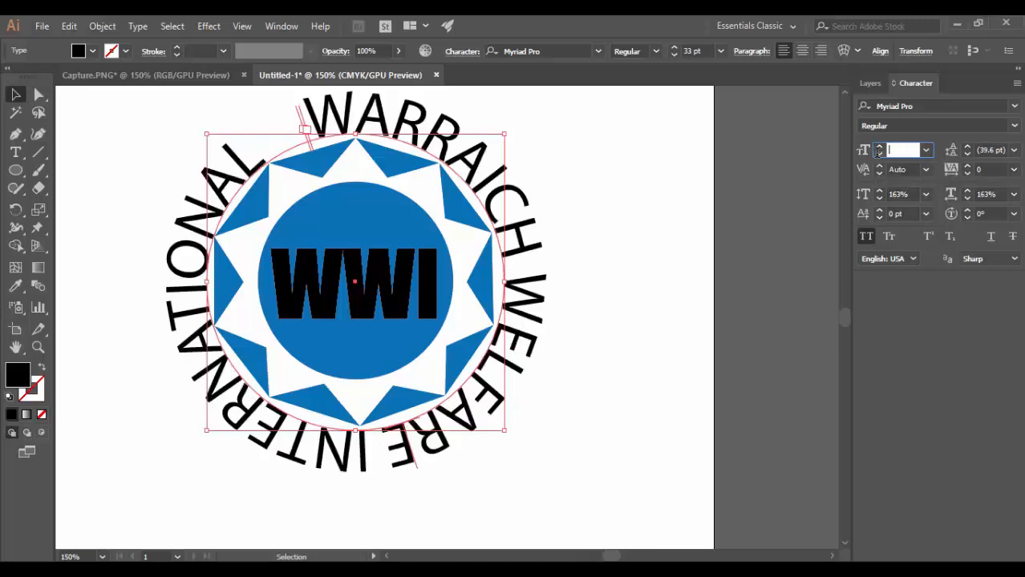
type("15")
key("BackSpace")
key("BackSpace")
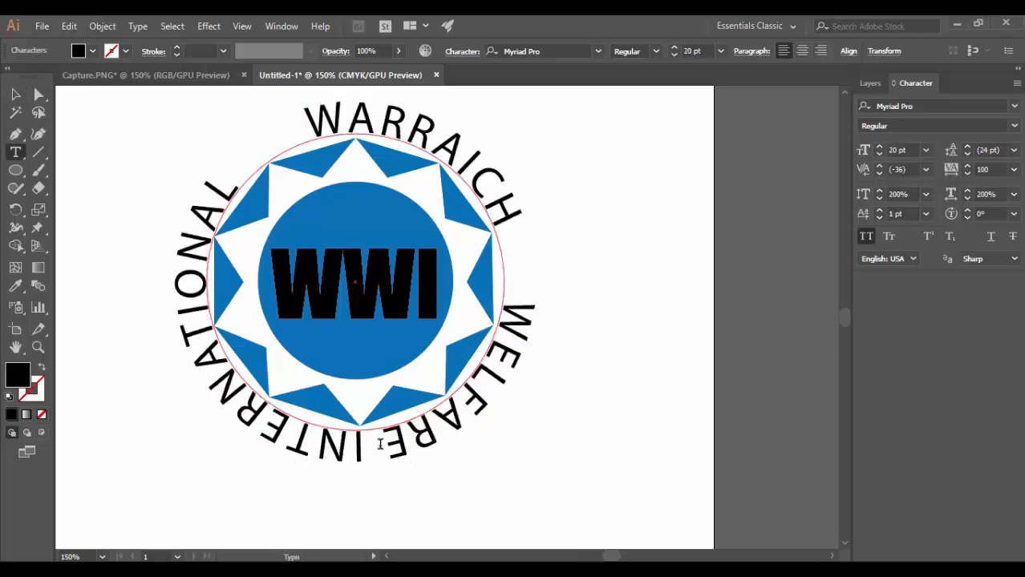
left_click(381, 444)
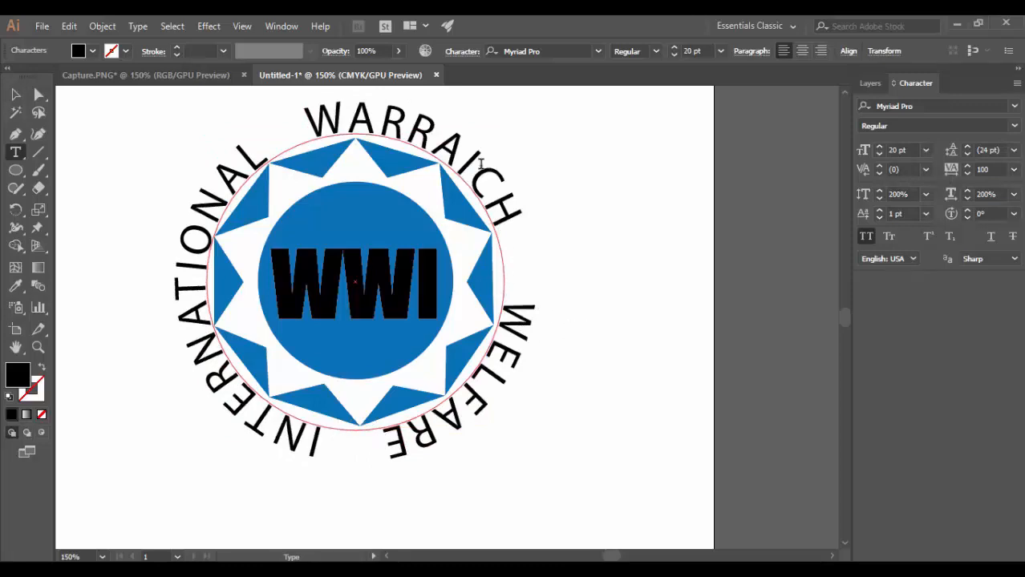
key("Escape")
Try rotating the circular text counterclockwise to place INTERNATIONAL beneath the logo, and undo the rotations.
left_click(304, 130)
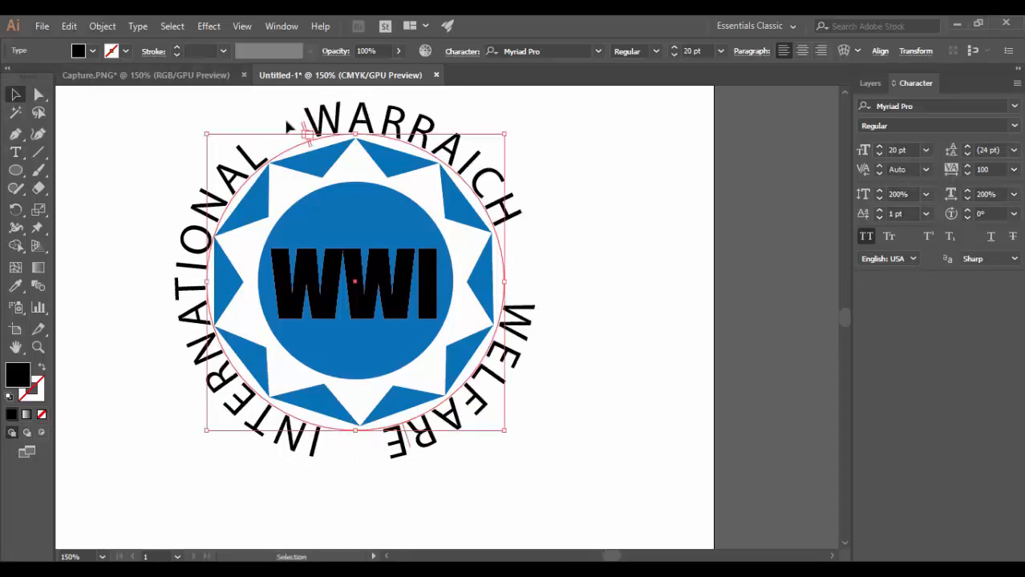
left_click_drag(198, 129, 149, 399)
left_click(607, 300)
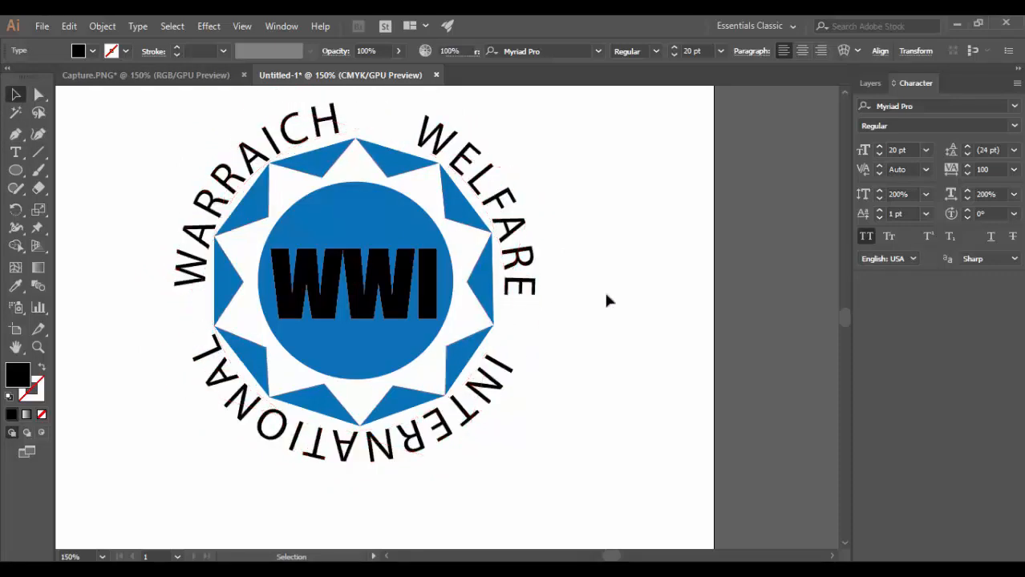
left_click(210, 197)
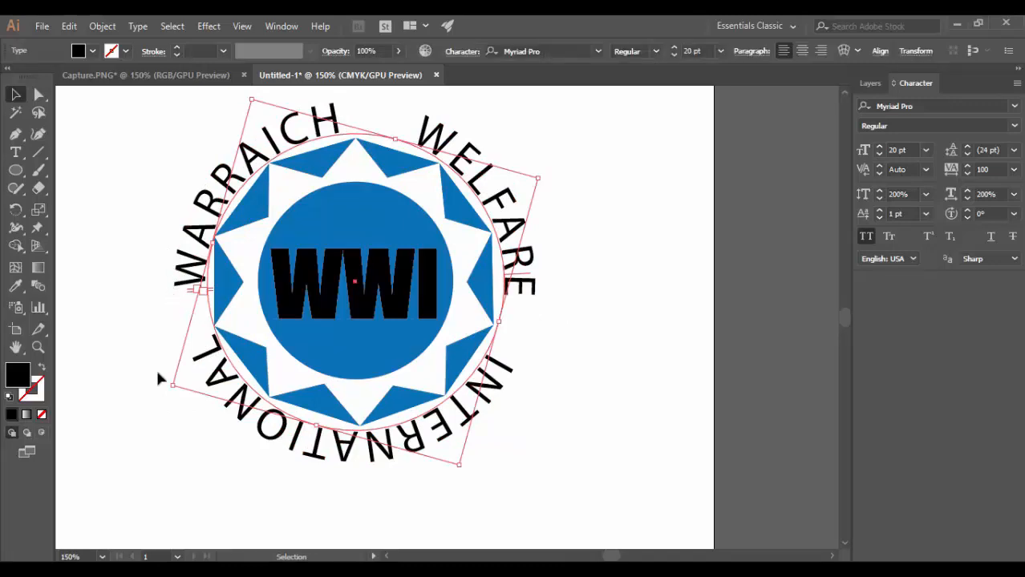
left_click_drag(166, 395, 187, 407)
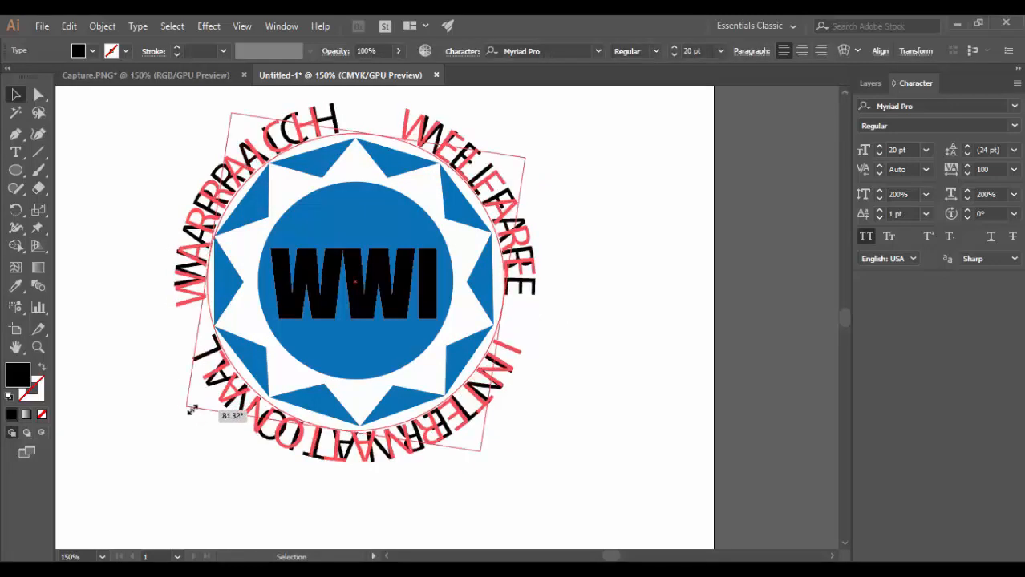
key("ctrl+z")
left_click(192, 407)
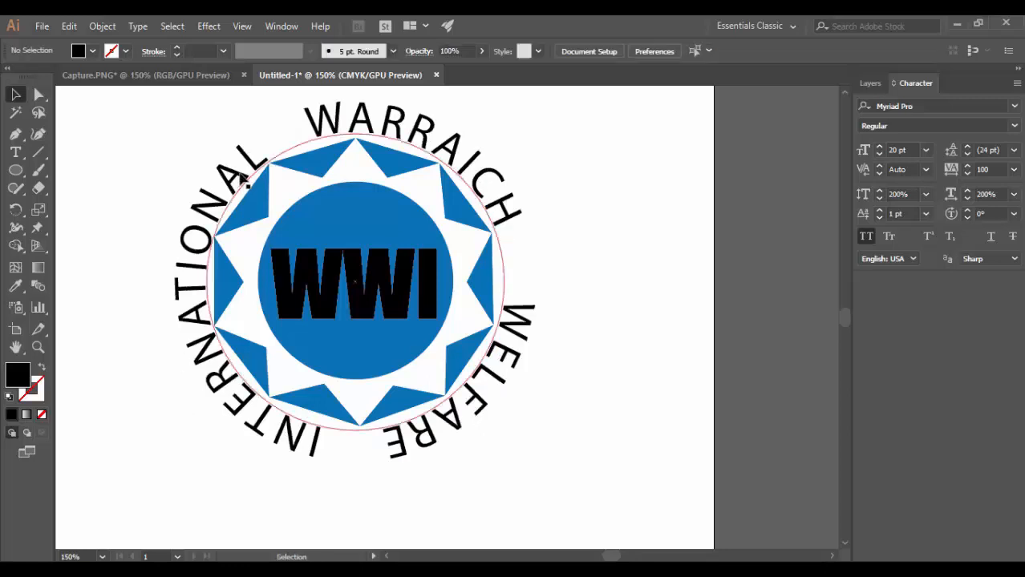
Rotate the circular text counterclockwise until WARRAICH and WELFARE arch over the logo and INTERNATIONAL runs beneath it.
left_click(305, 130)
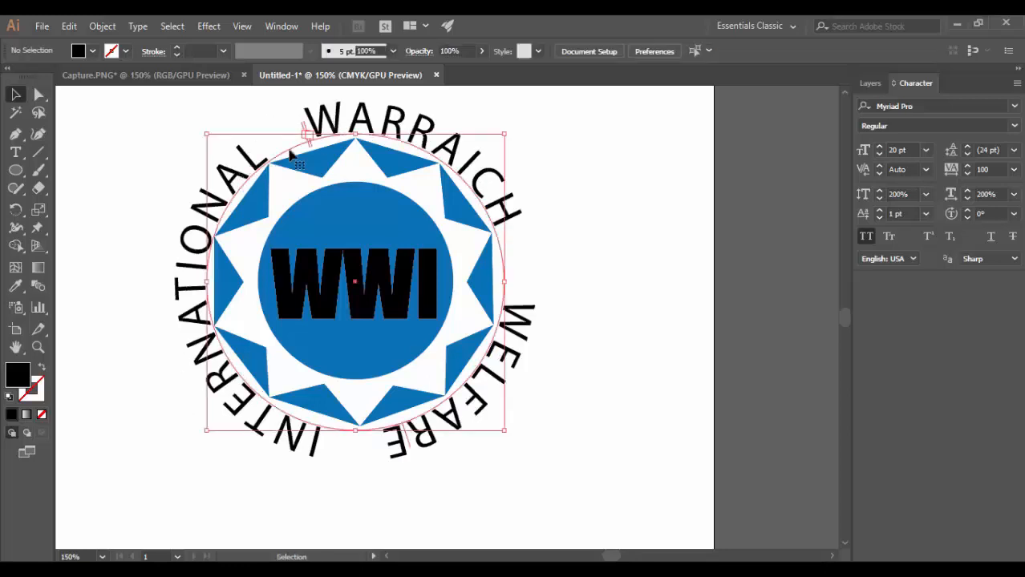
left_click_drag(199, 131, 161, 313)
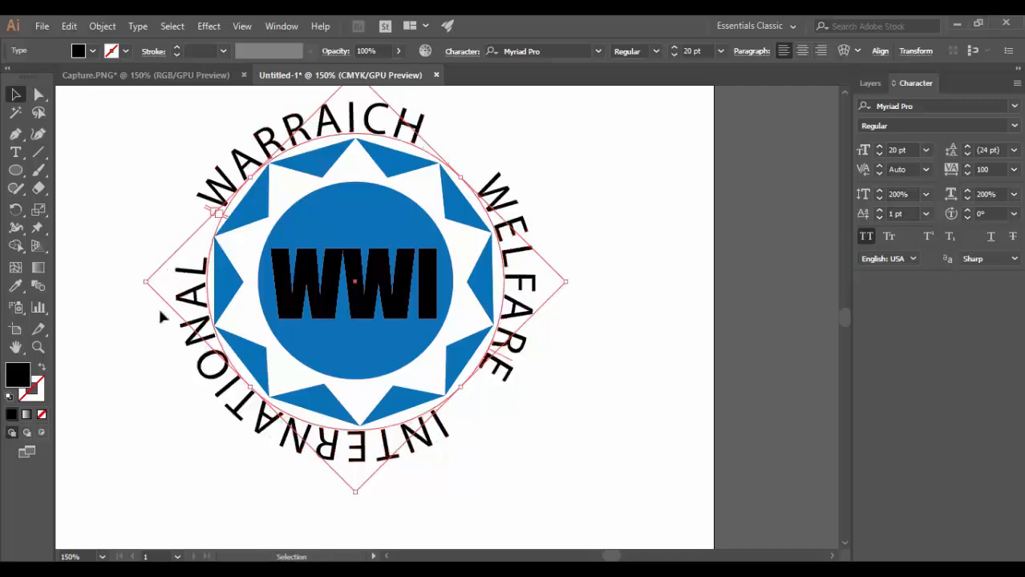
left_click_drag(140, 279, 170, 418)
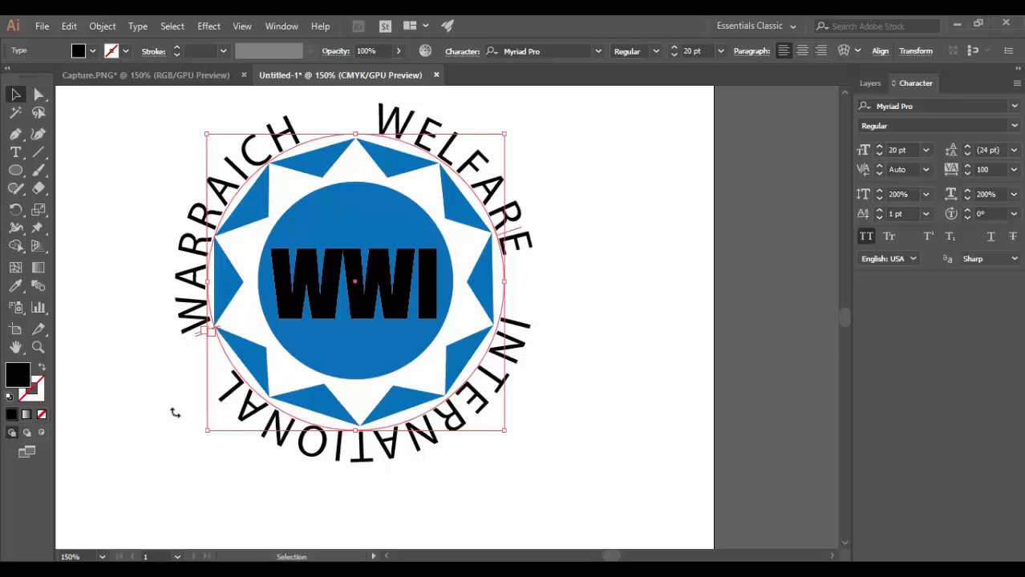
left_click_drag(171, 412, 164, 388)
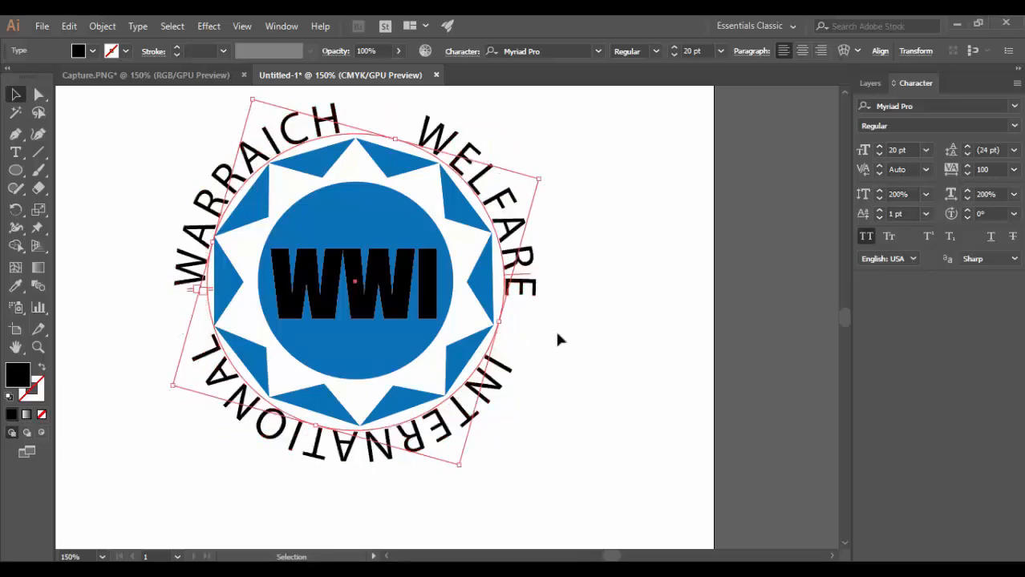
left_click(591, 354)
Rotate the circular text slightly further counterclockwise to balance the words around the logo, and deselect it.
left_click(160, 270)
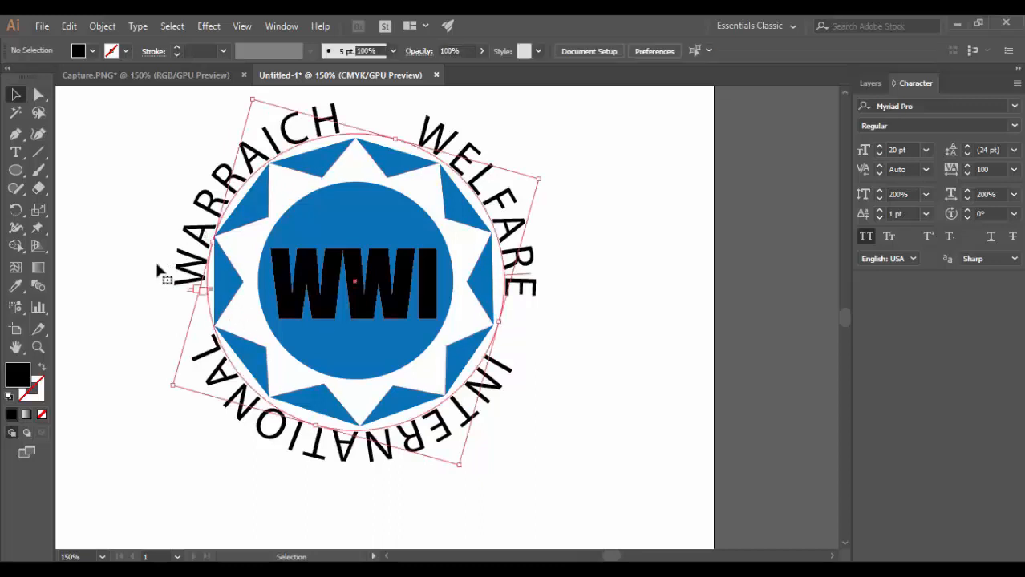
left_click_drag(166, 388, 182, 401)
left_click(595, 300)
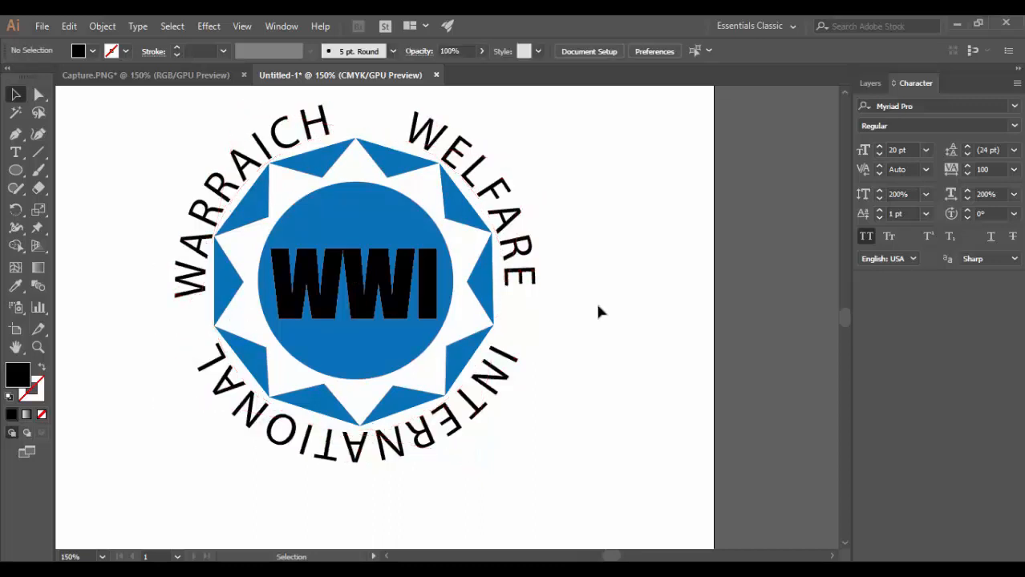
scroll(598, 306, "up", 1)
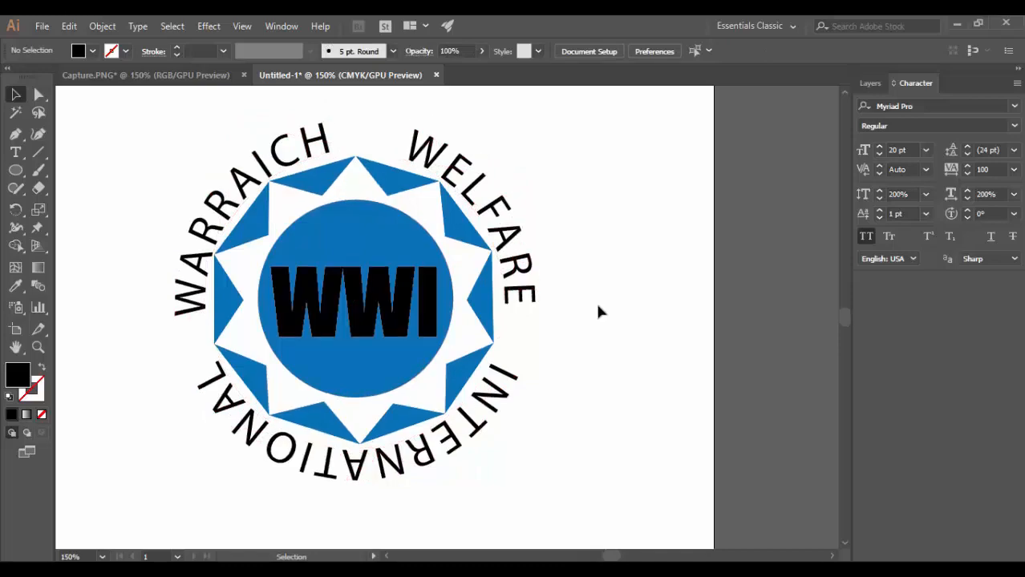